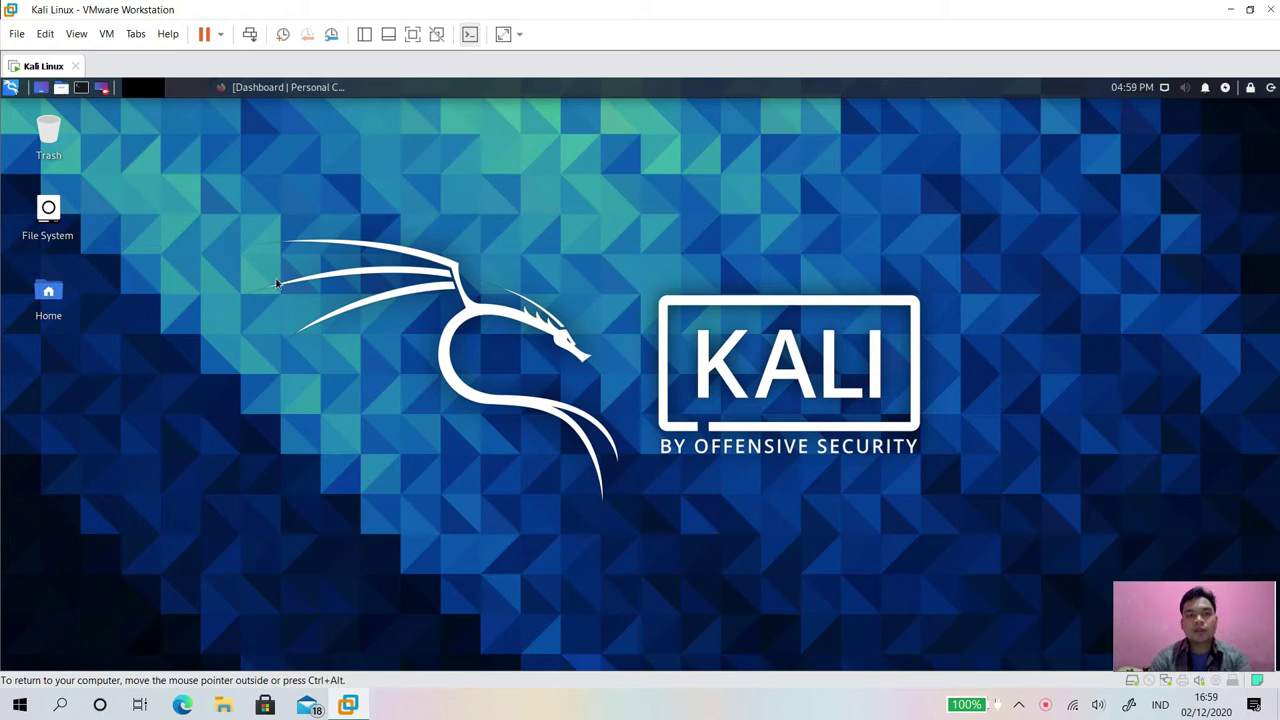
- Launch Wireshark and authenticate with the account password to run it as root
key(super)
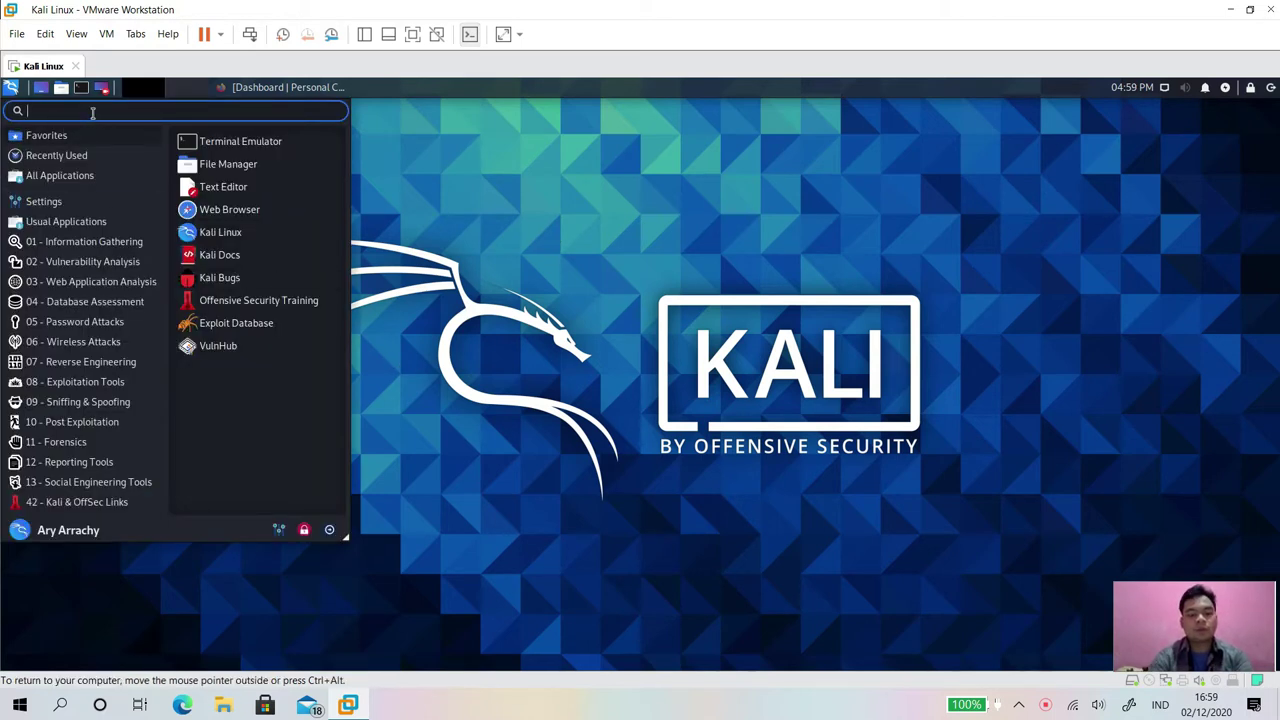
text(wir)
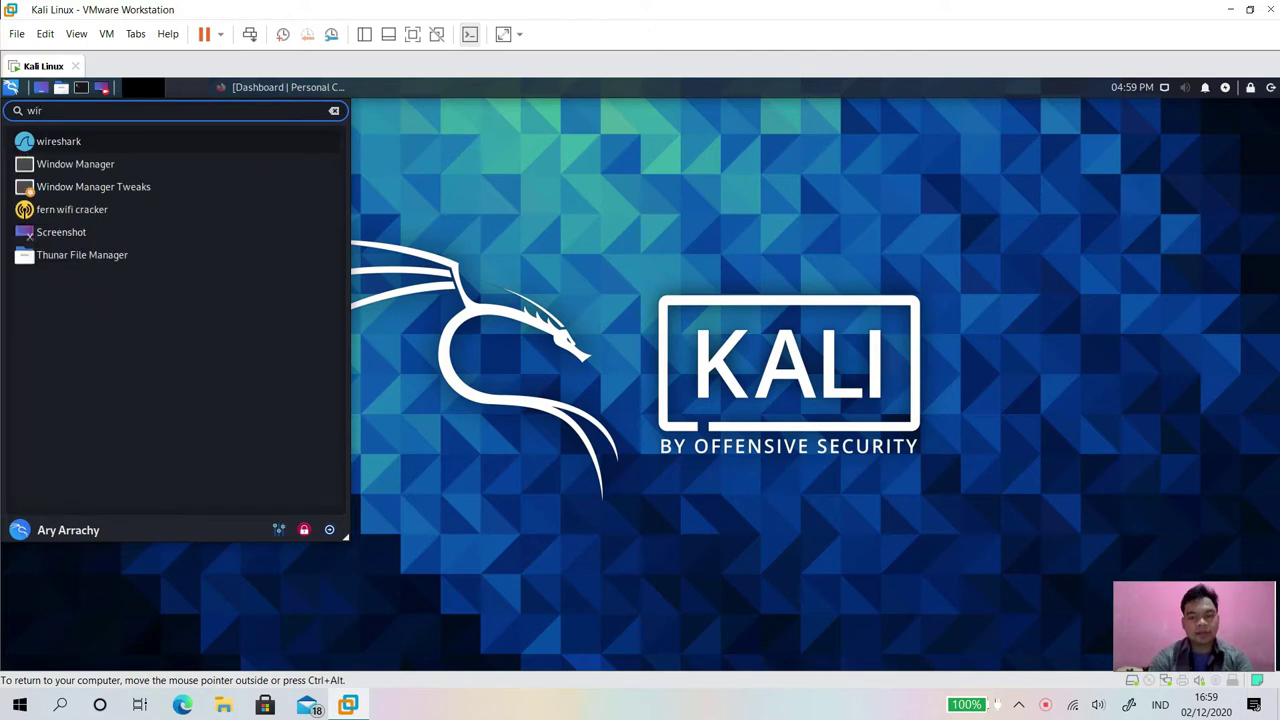
key(Return)
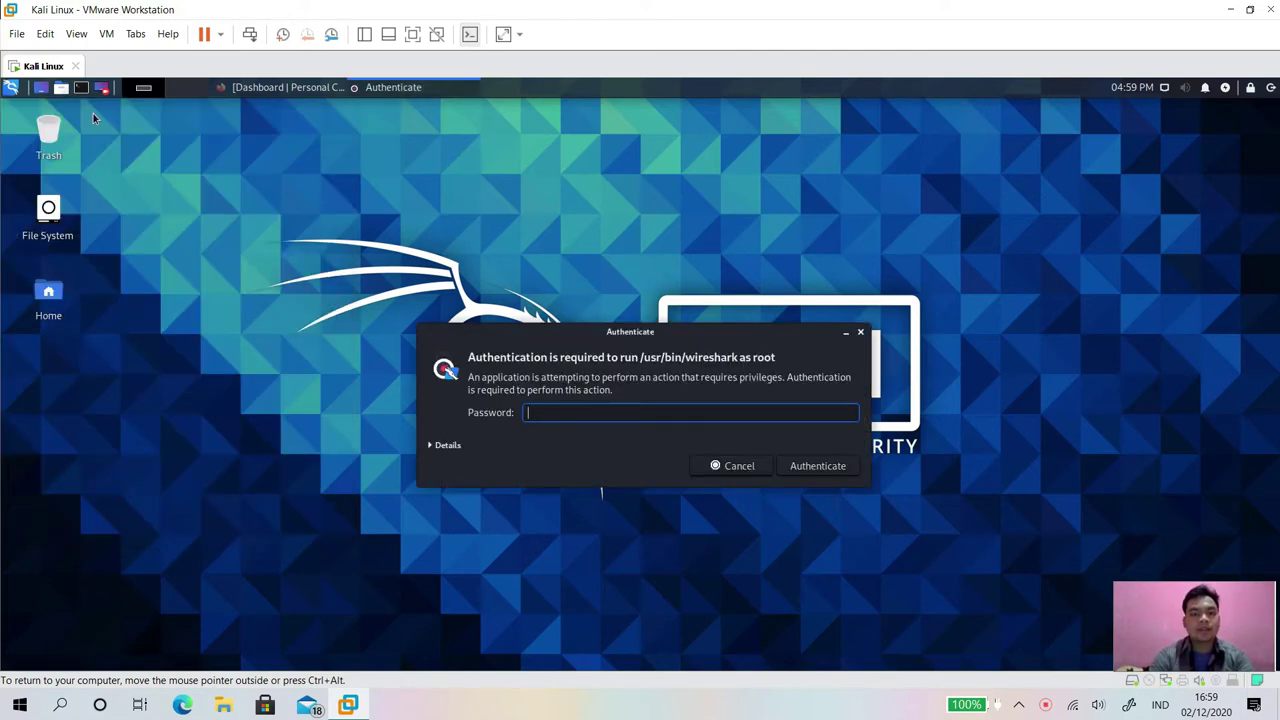
text(•••••••)
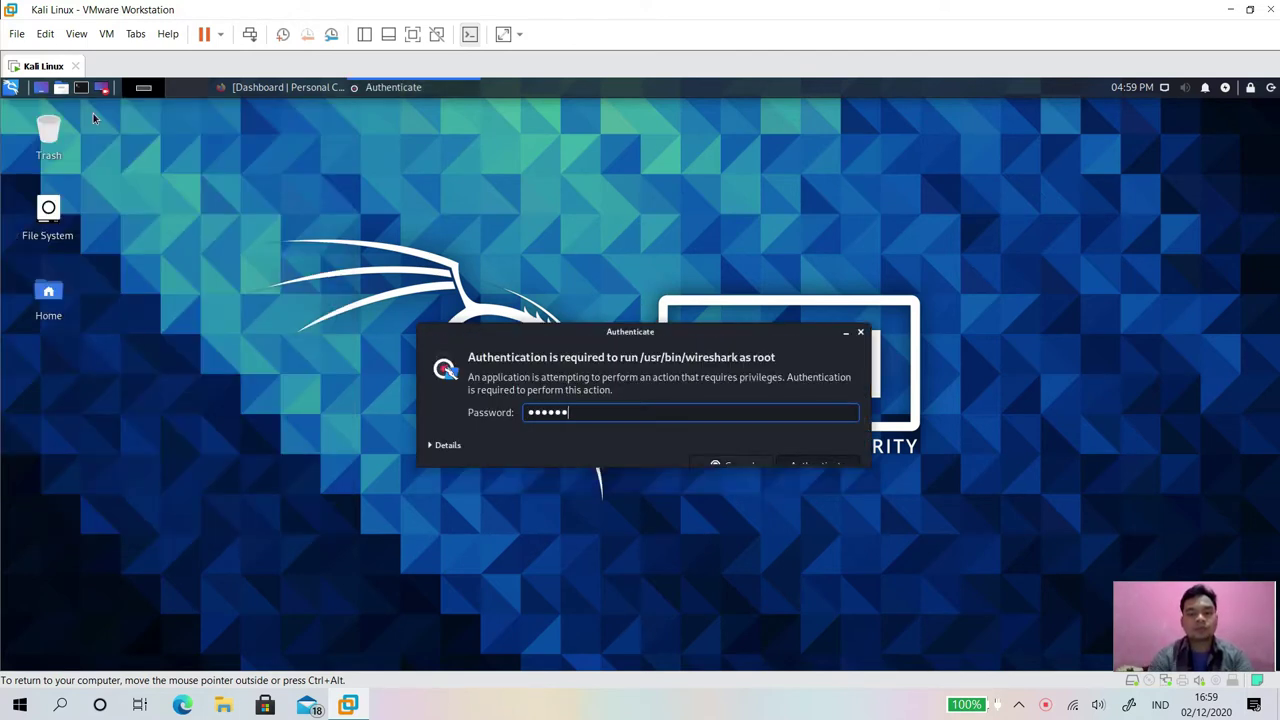
key(Return)
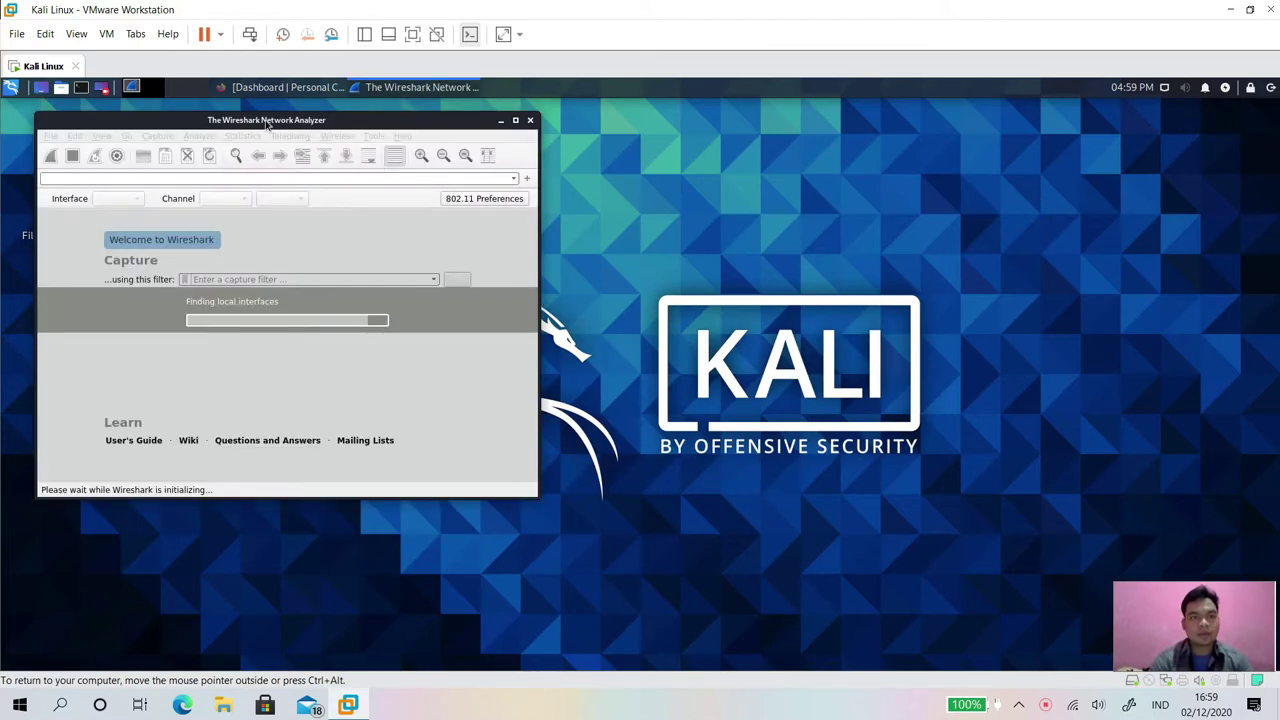
- Start a live packet capture on the eth0 interface
drag(266, 121, 467, 176)
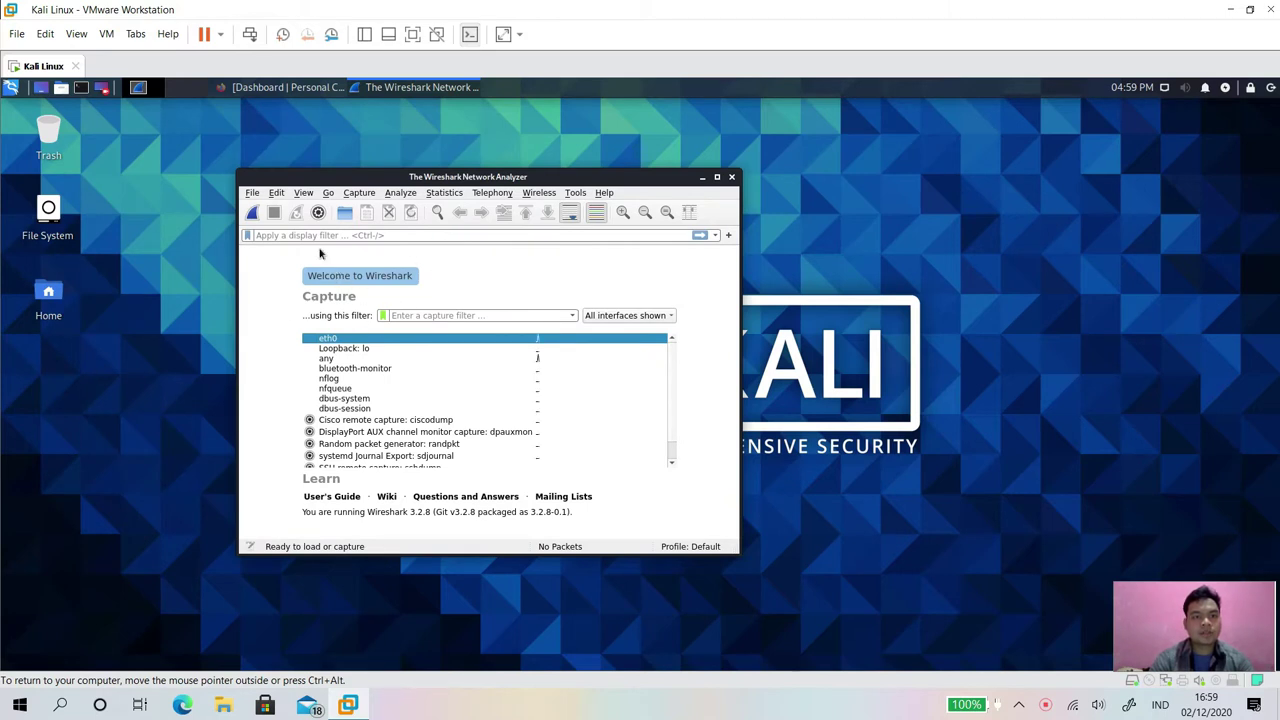
click(251, 214)
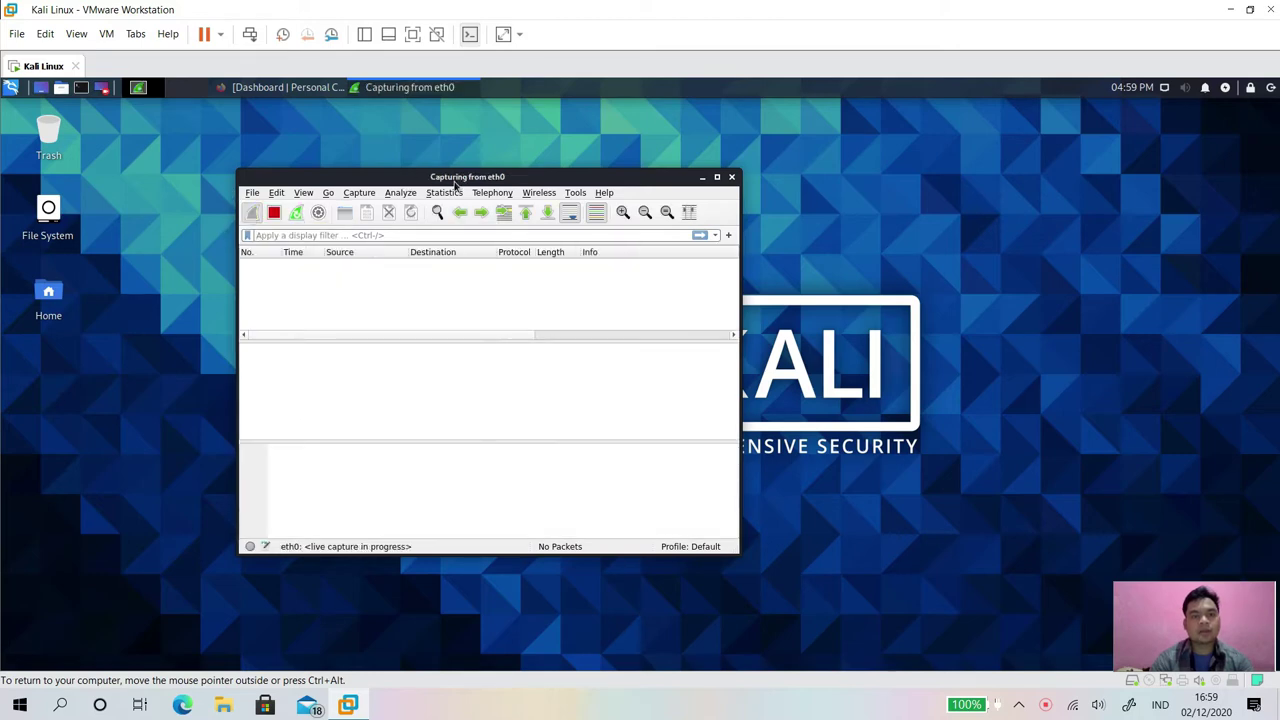
mouse_move(453, 181)
mouse_down()
mouse_move(438, 214)
mouse_move(458, 168)
mouse_up()
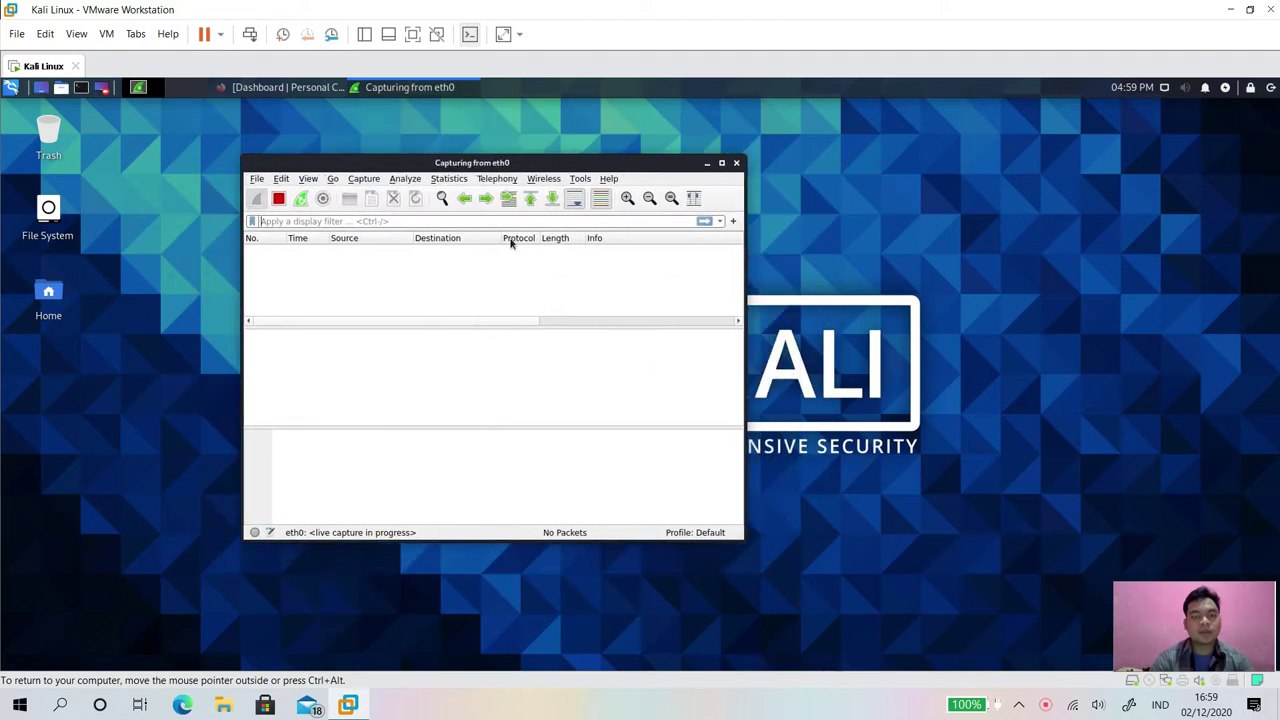
drag(462, 321, 390, 323)
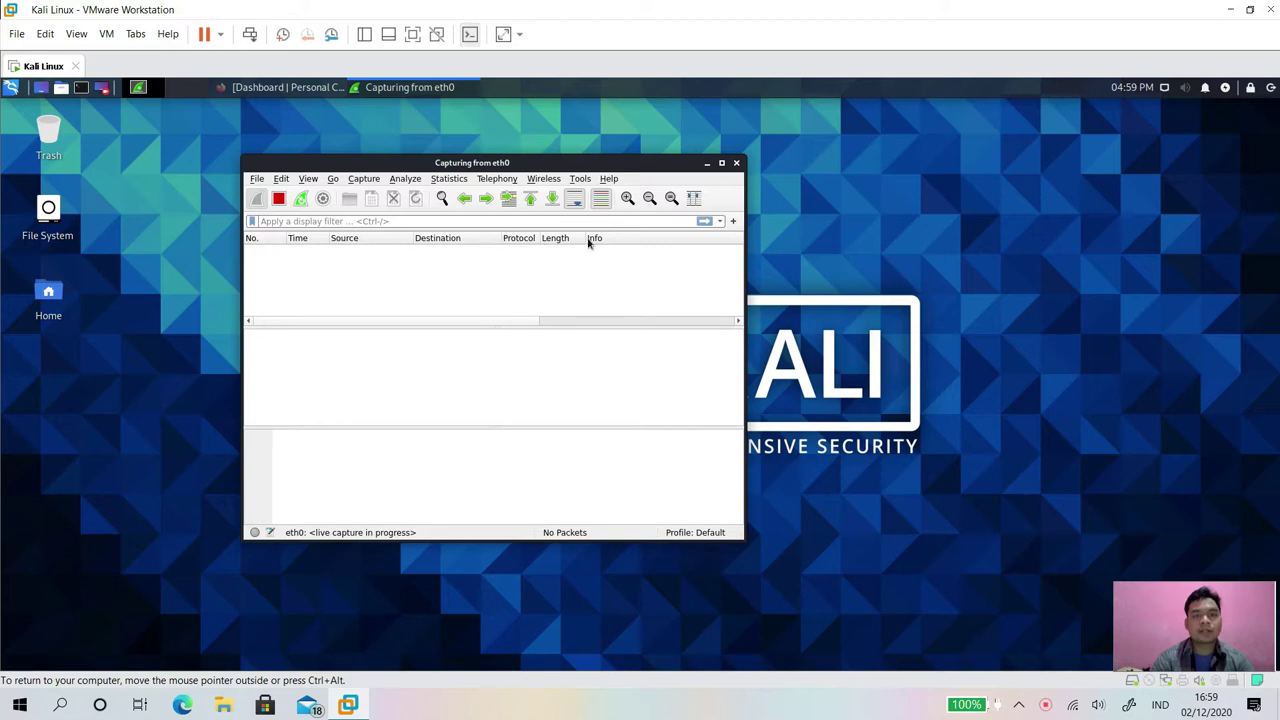
drag(513, 166, 539, 144)
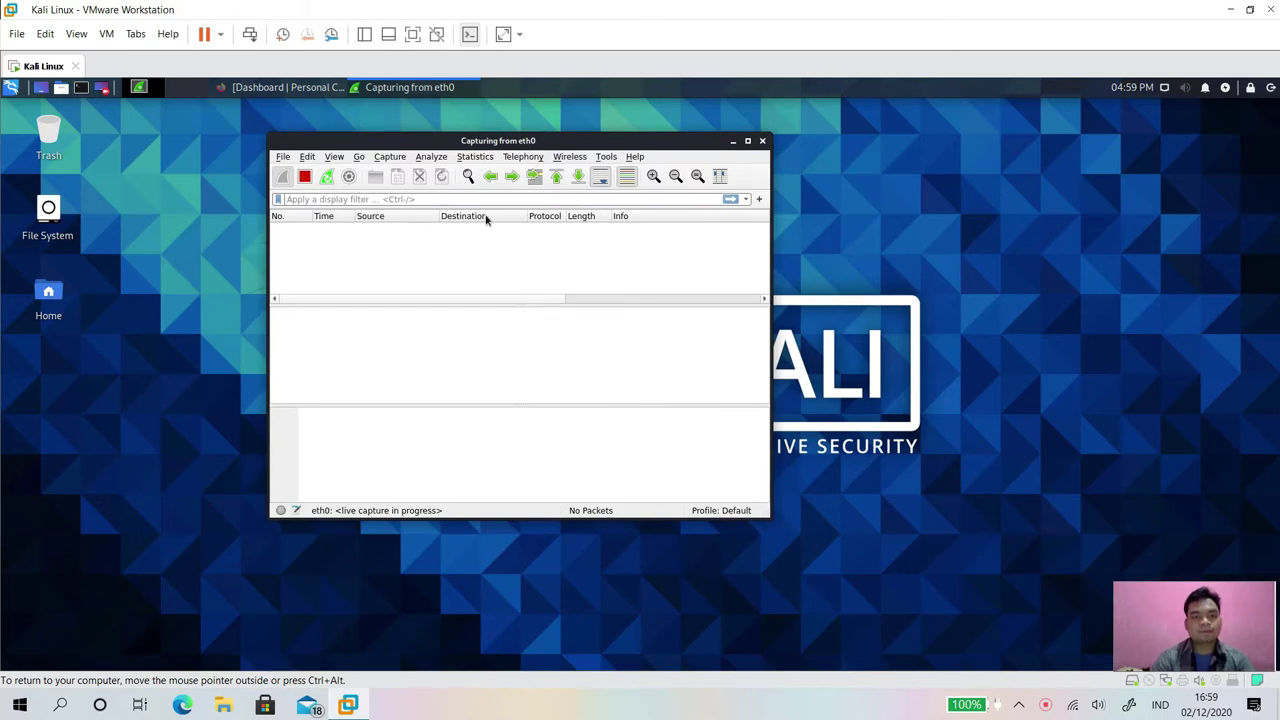
click(586, 216)
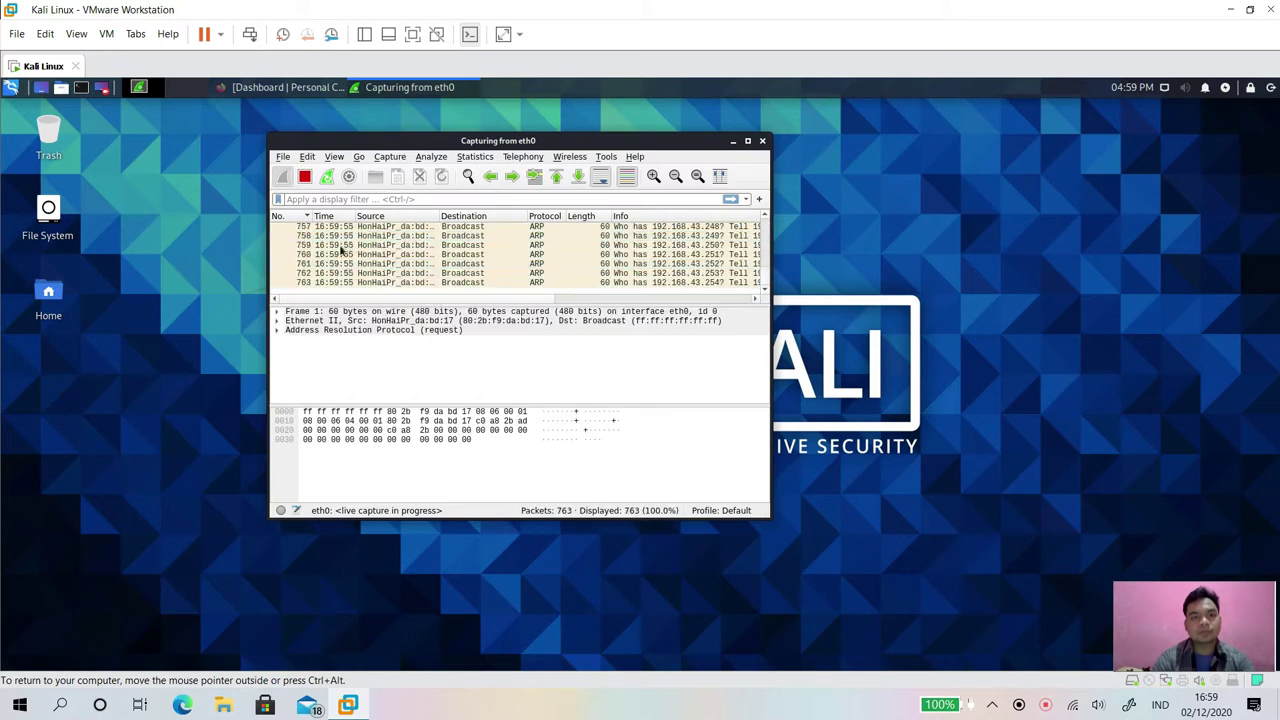
- Hide the No., Protocol and Length columns in the packet list
click(286, 216)
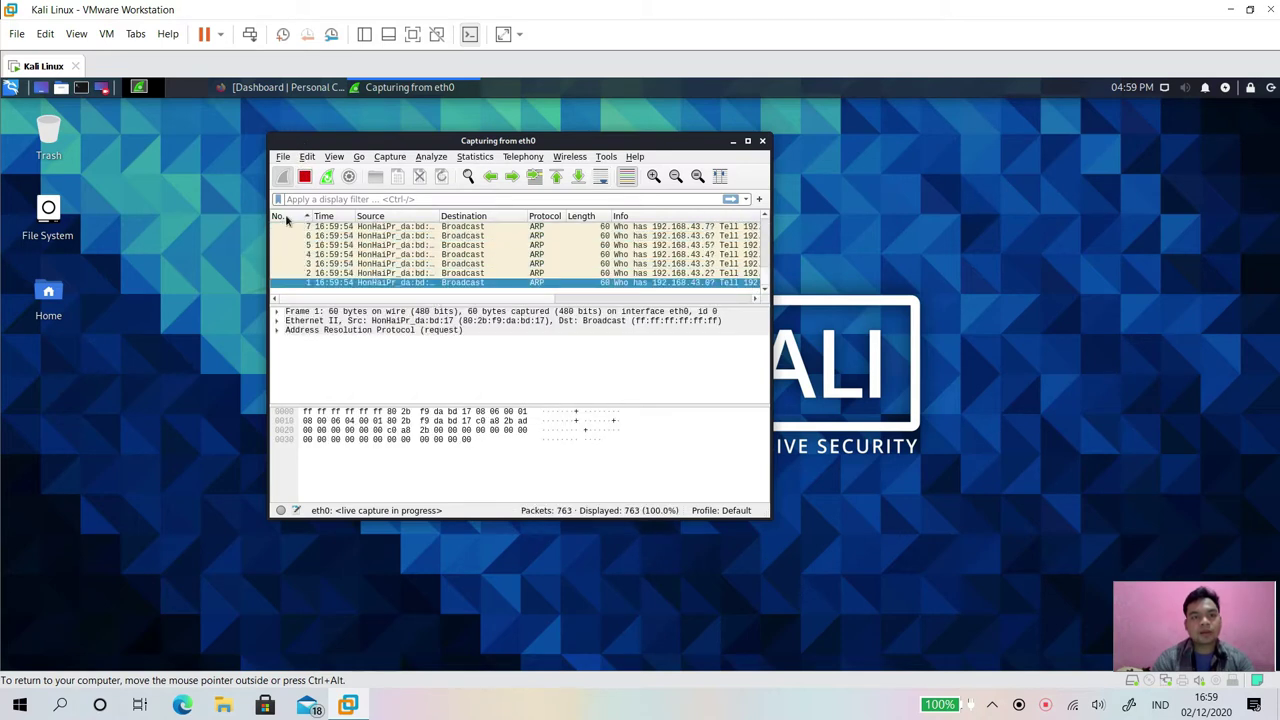
right_click(287, 218)
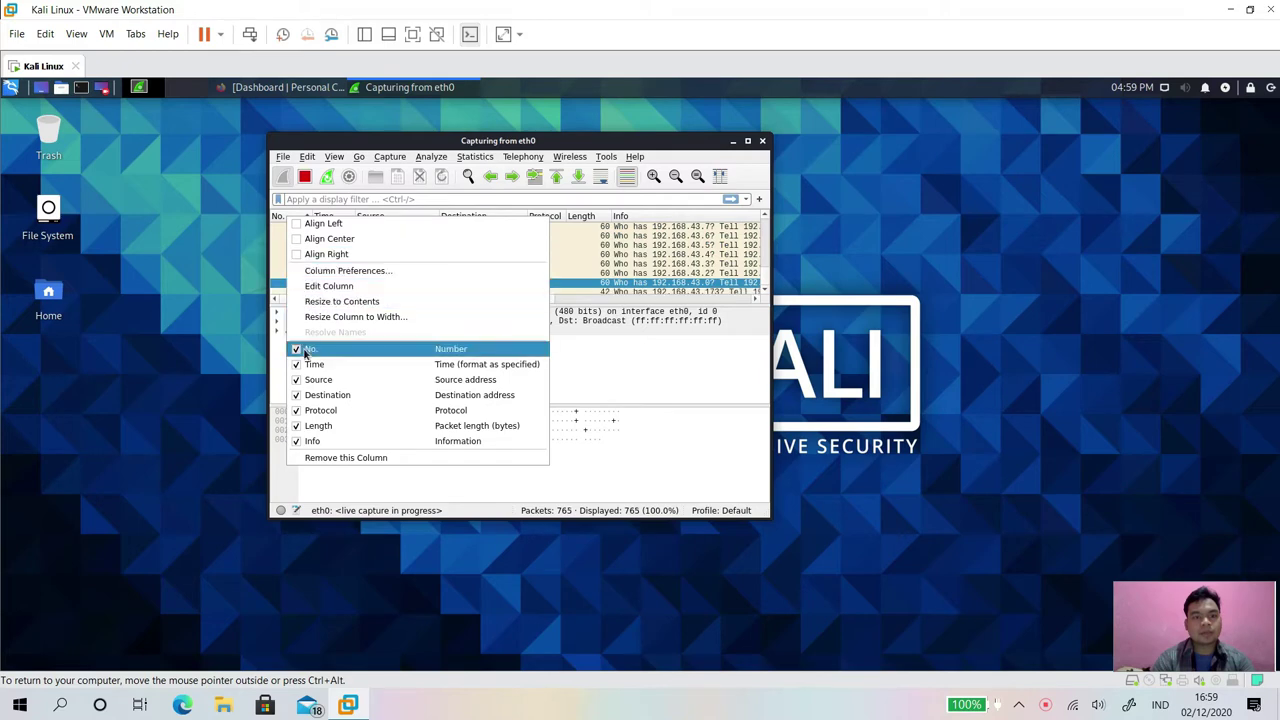
click(307, 351)
right_click(300, 218)
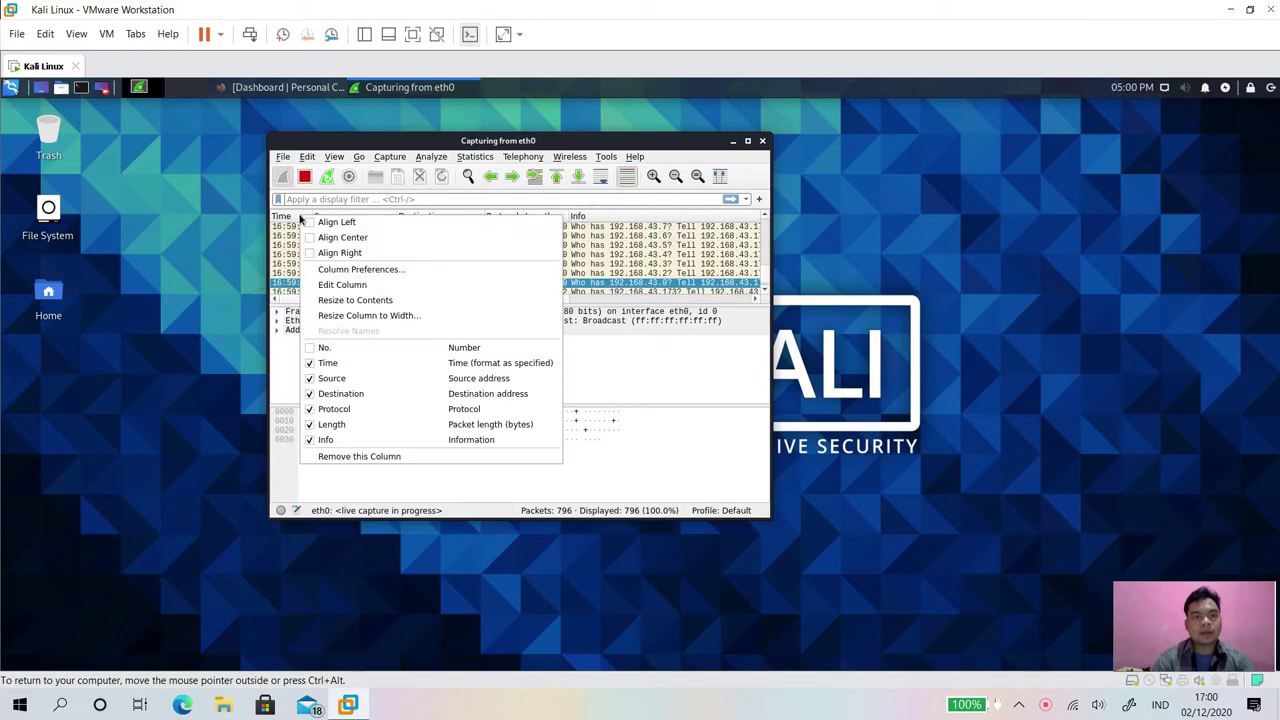
click(324, 410)
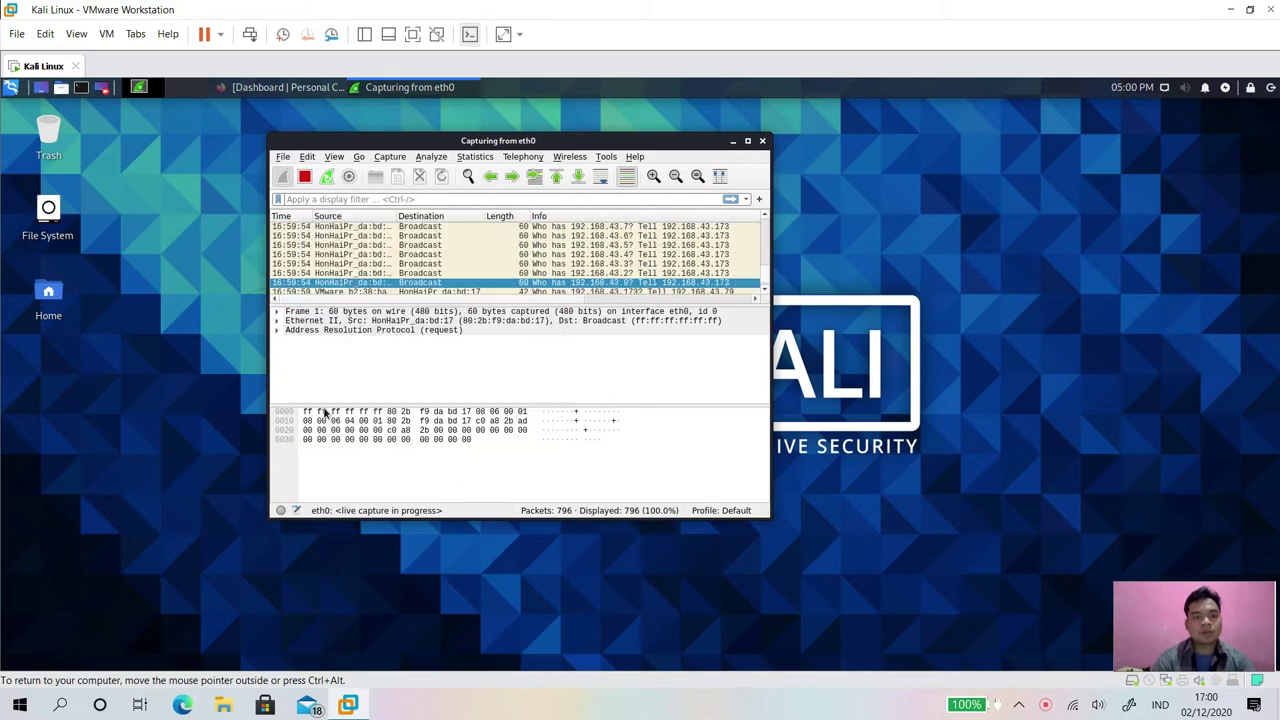
right_click(324, 218)
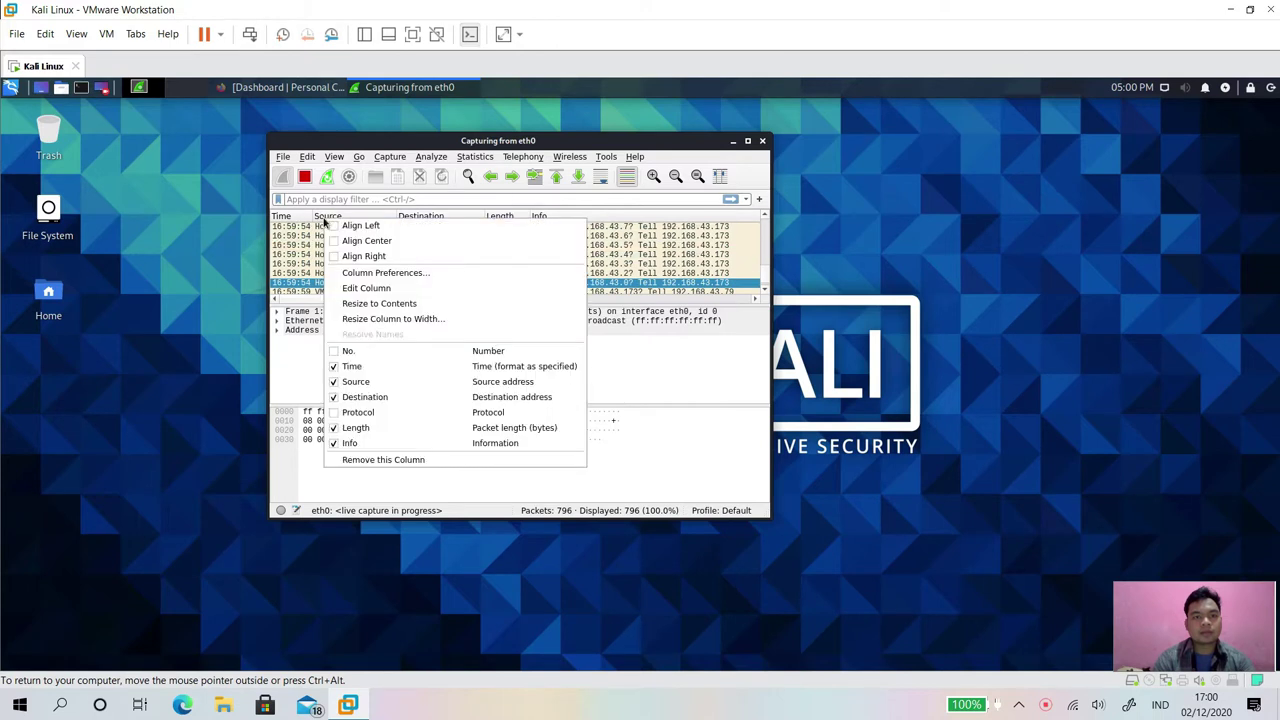
click(347, 430)
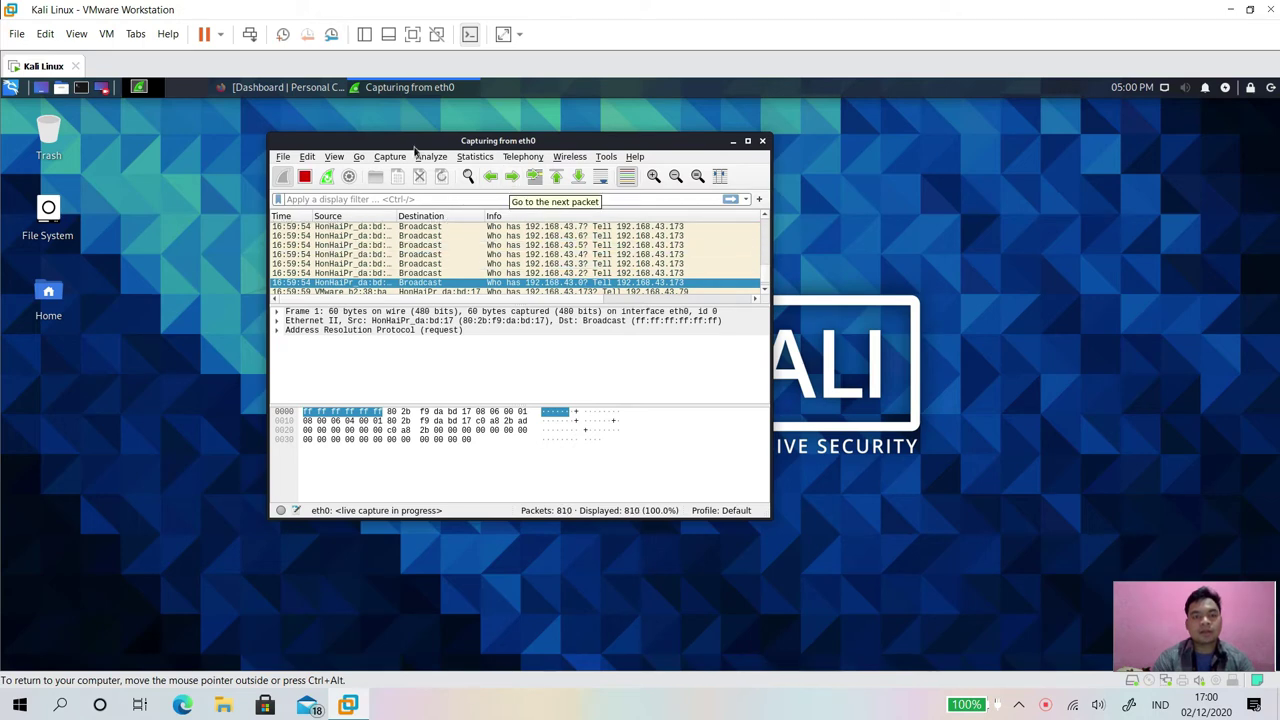
- Open the packet list's column preferences and add a new column
drag(414, 146, 593, 137)
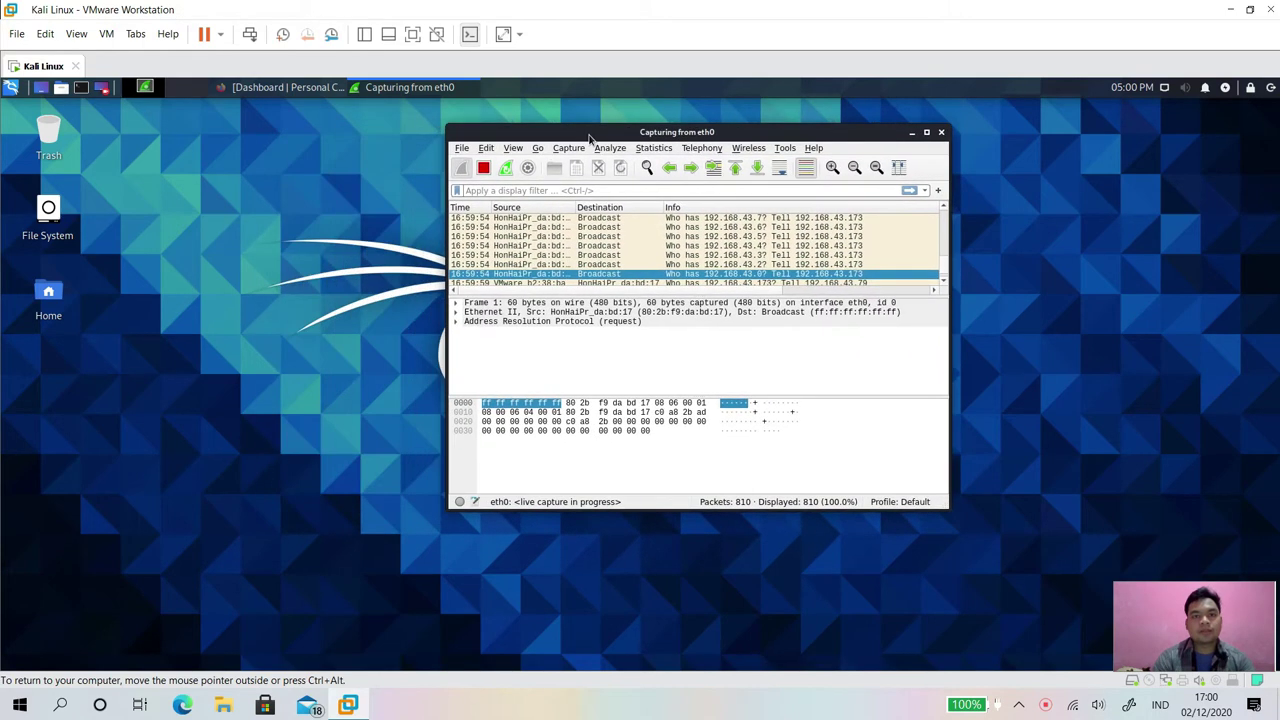
right_click(700, 209)
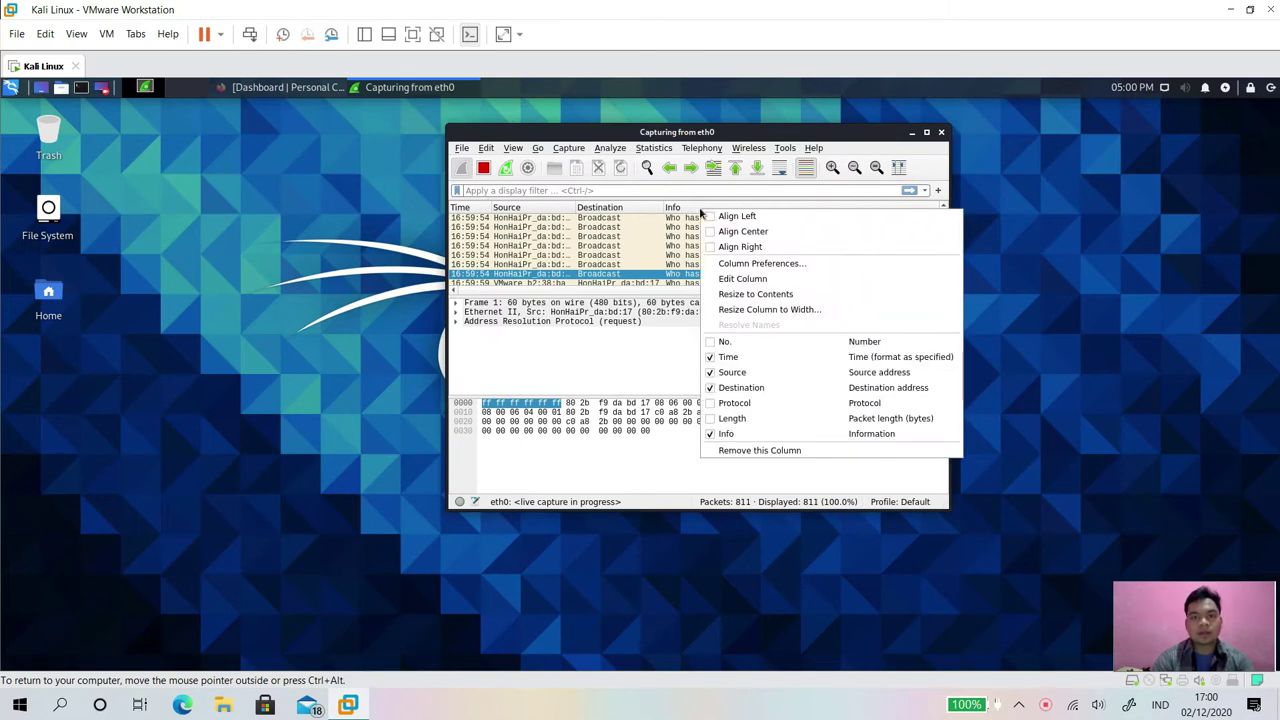
click(771, 266)
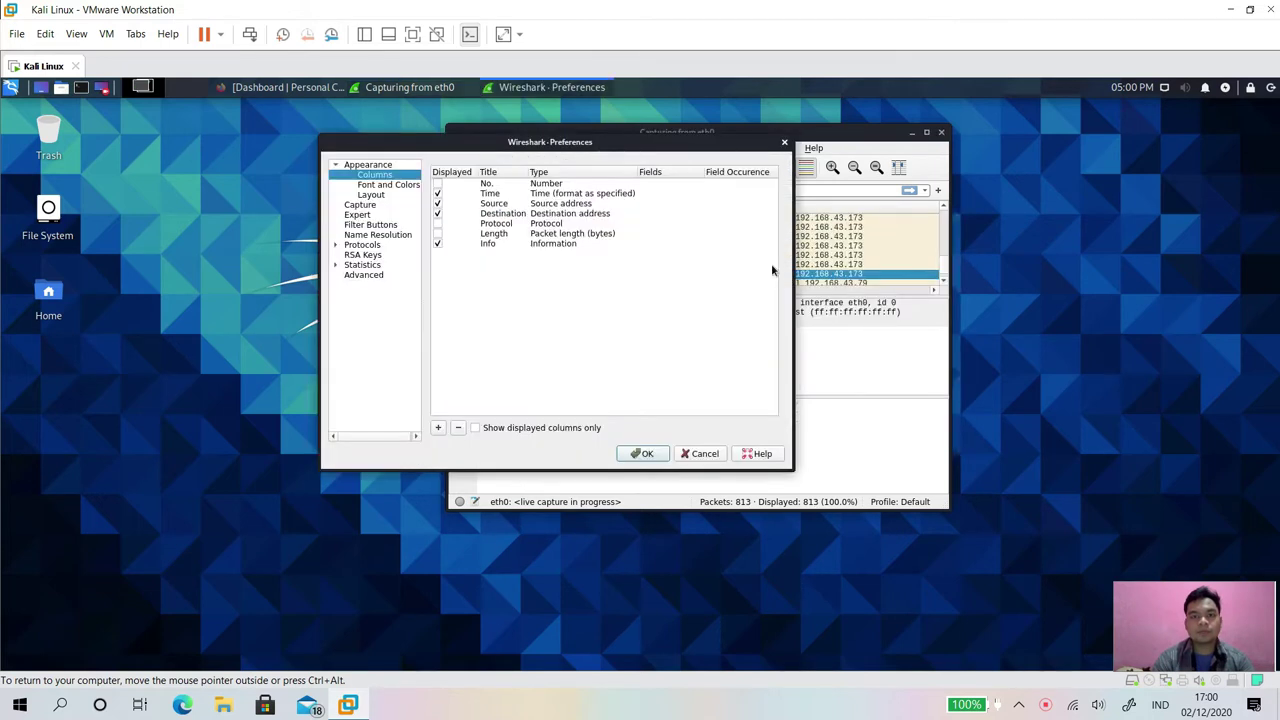
click(437, 428)
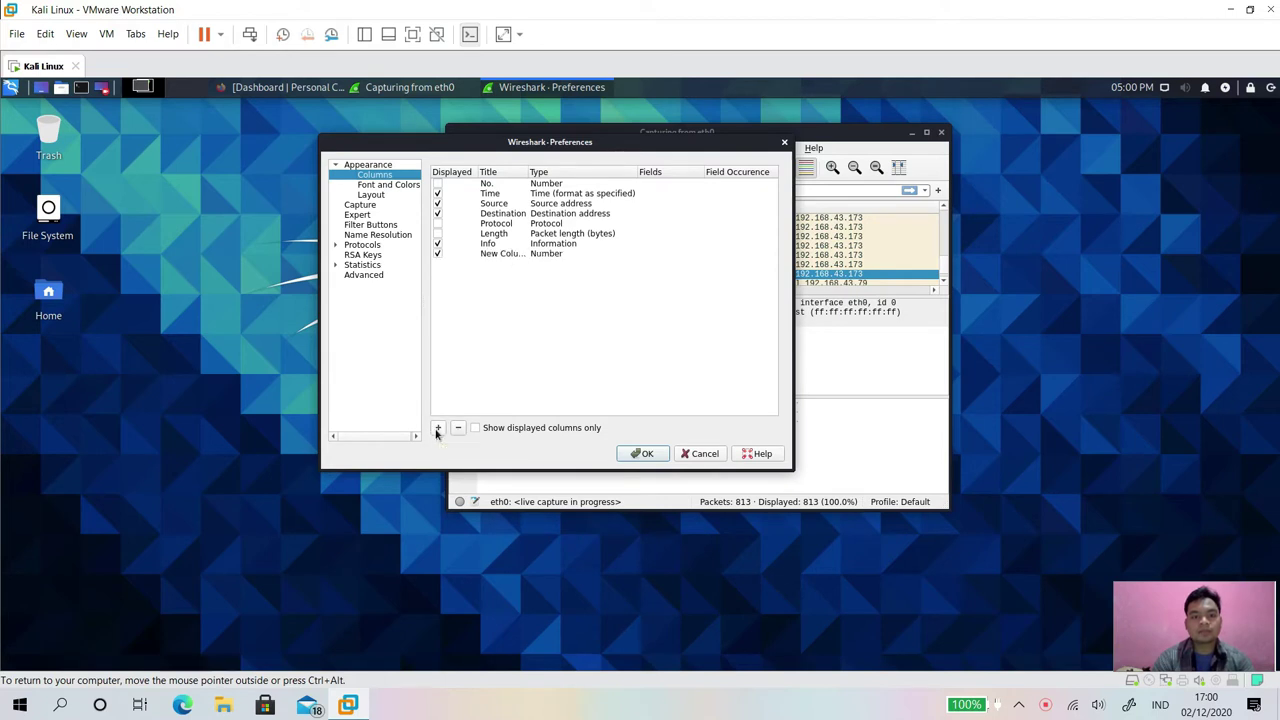
- Title the newly added column Source Port
click(508, 256)
double_click(508, 254)
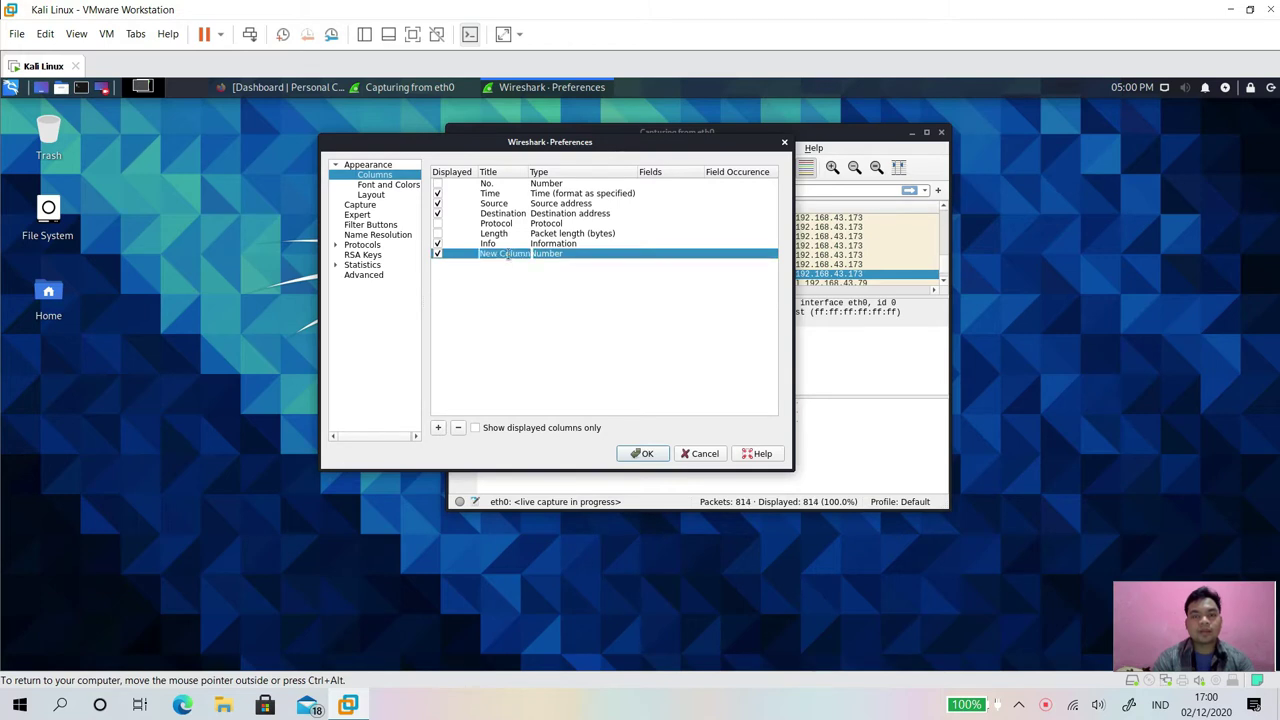
mouse_move(591, 152)
mouse_down()
mouse_move(659, 155)
mouse_move(578, 148)
mouse_up()
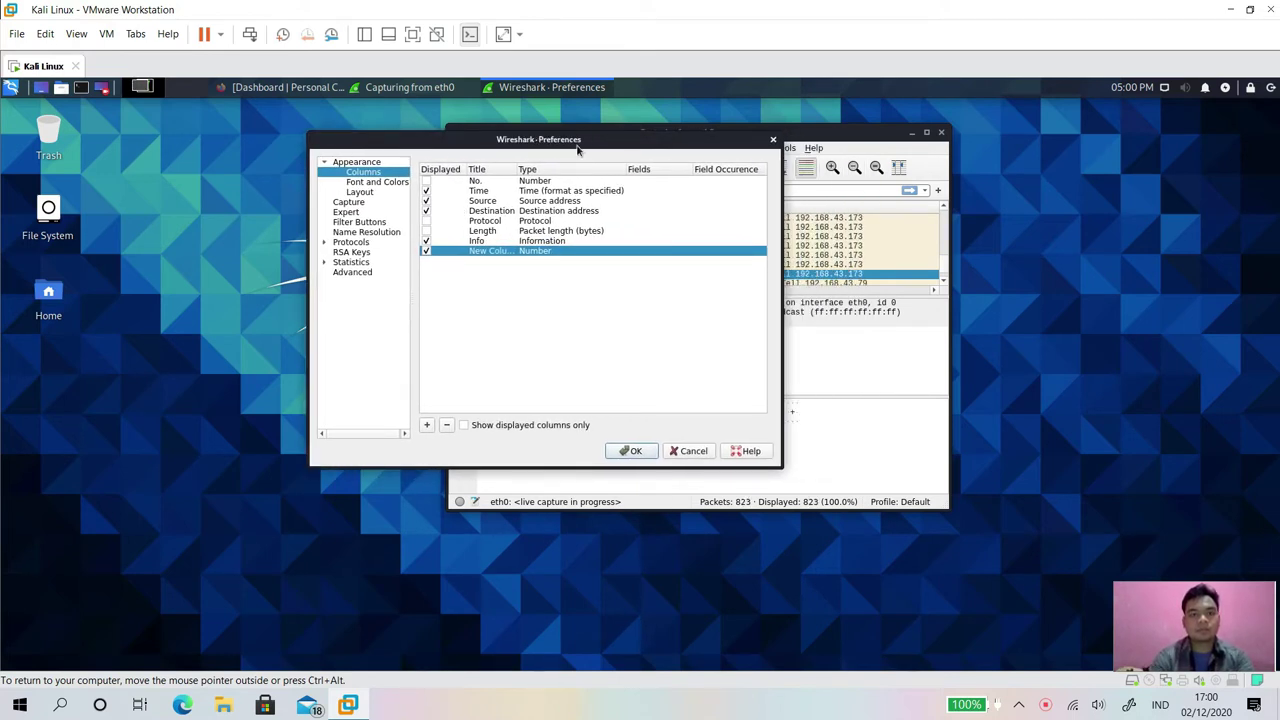
key(s)
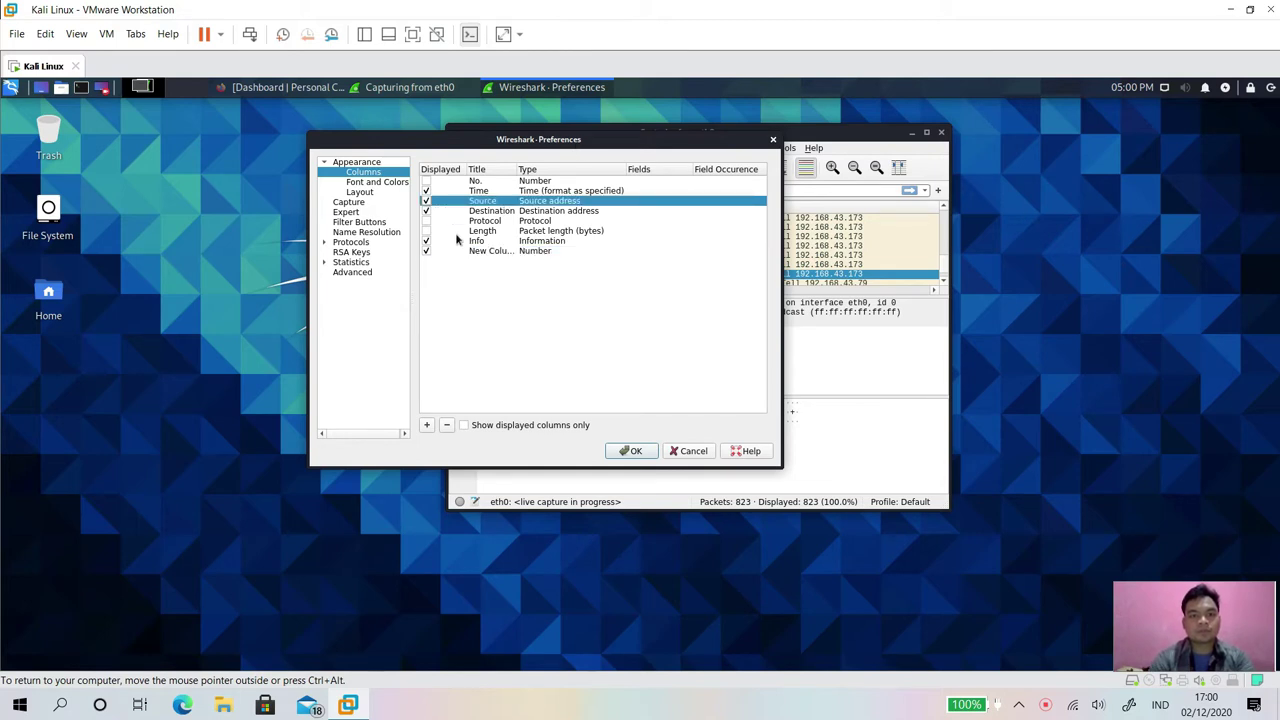
double_click(486, 252)
text(So)
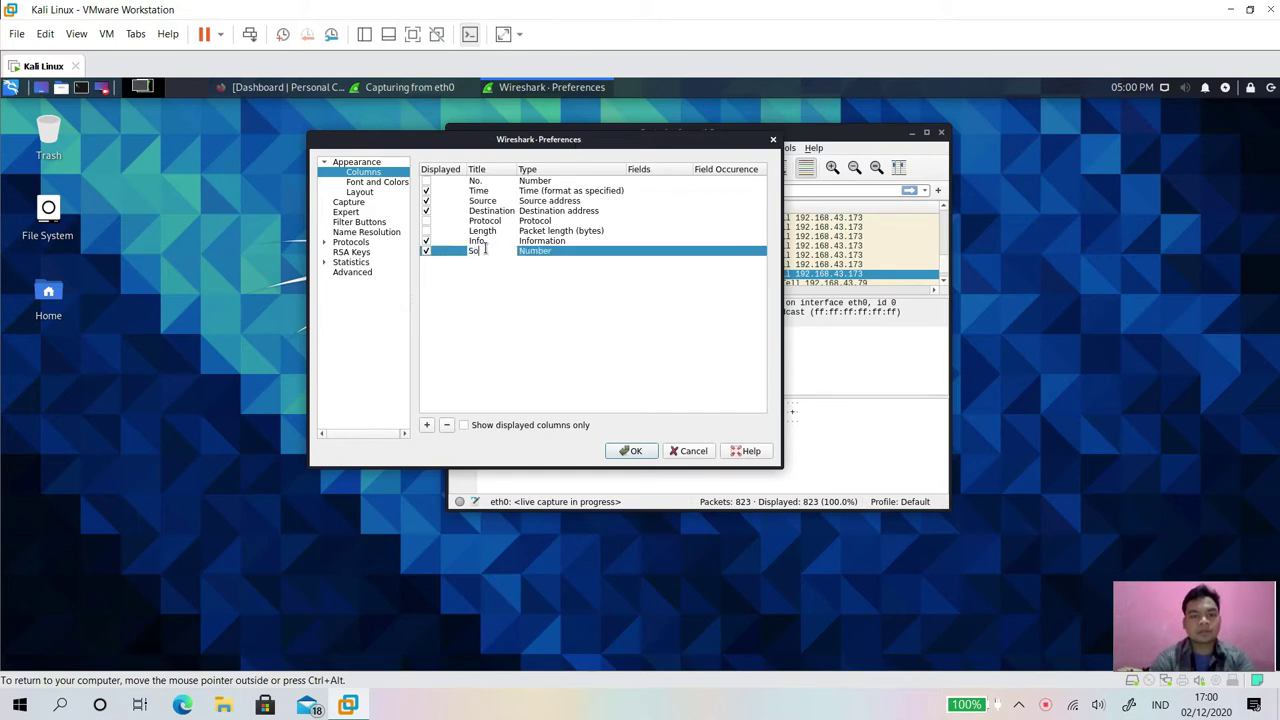
text(urce Port)
key(Return)
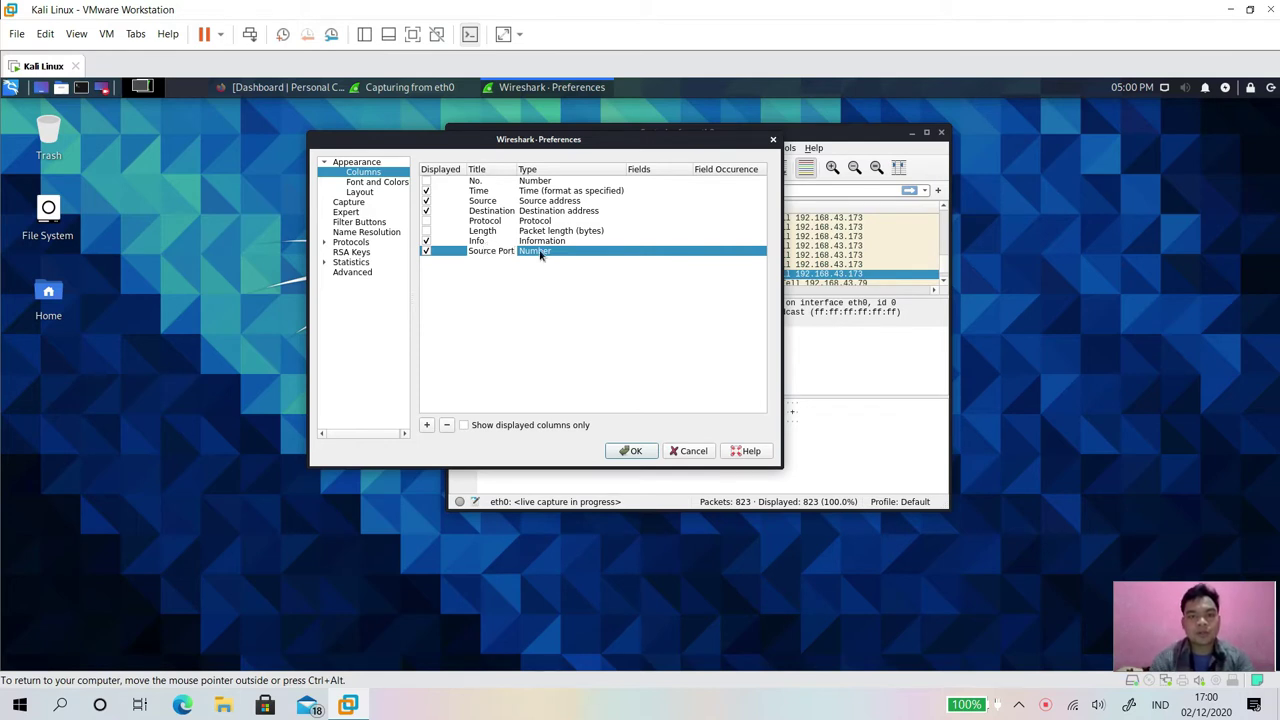
- Set the Source Port column's type to Src port (unresolved)
double_click(543, 252)
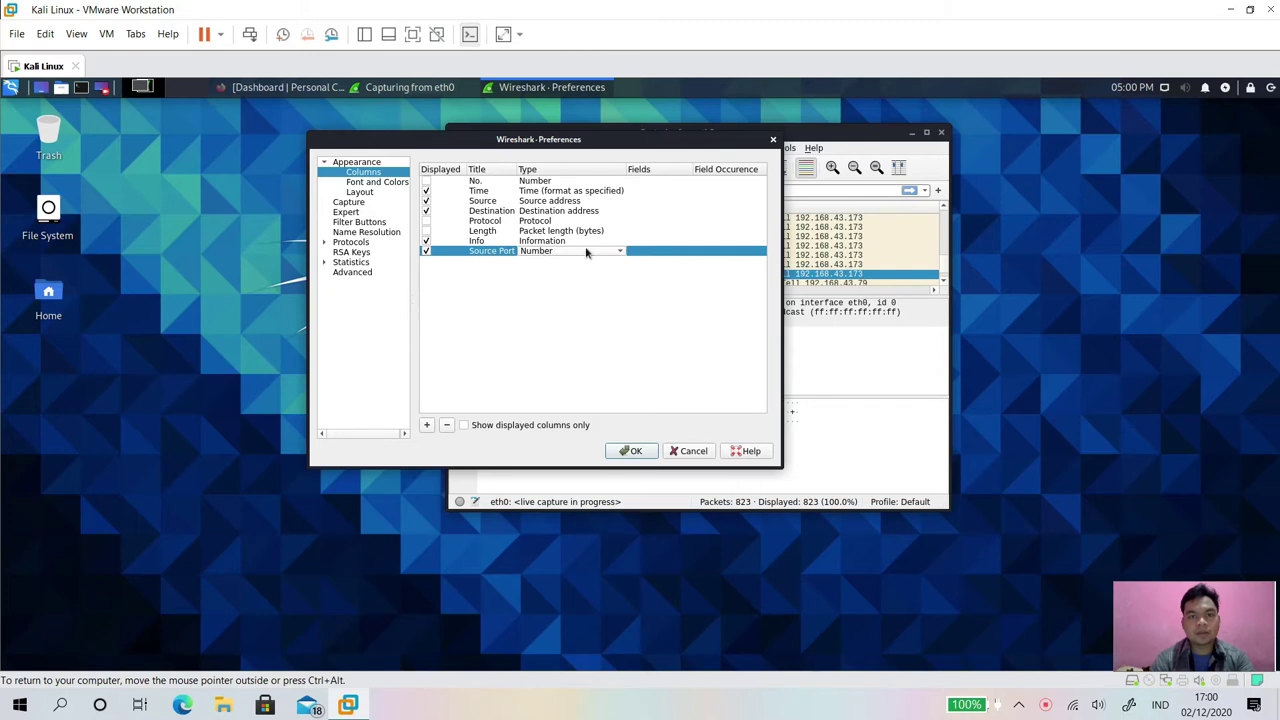
click(587, 253)
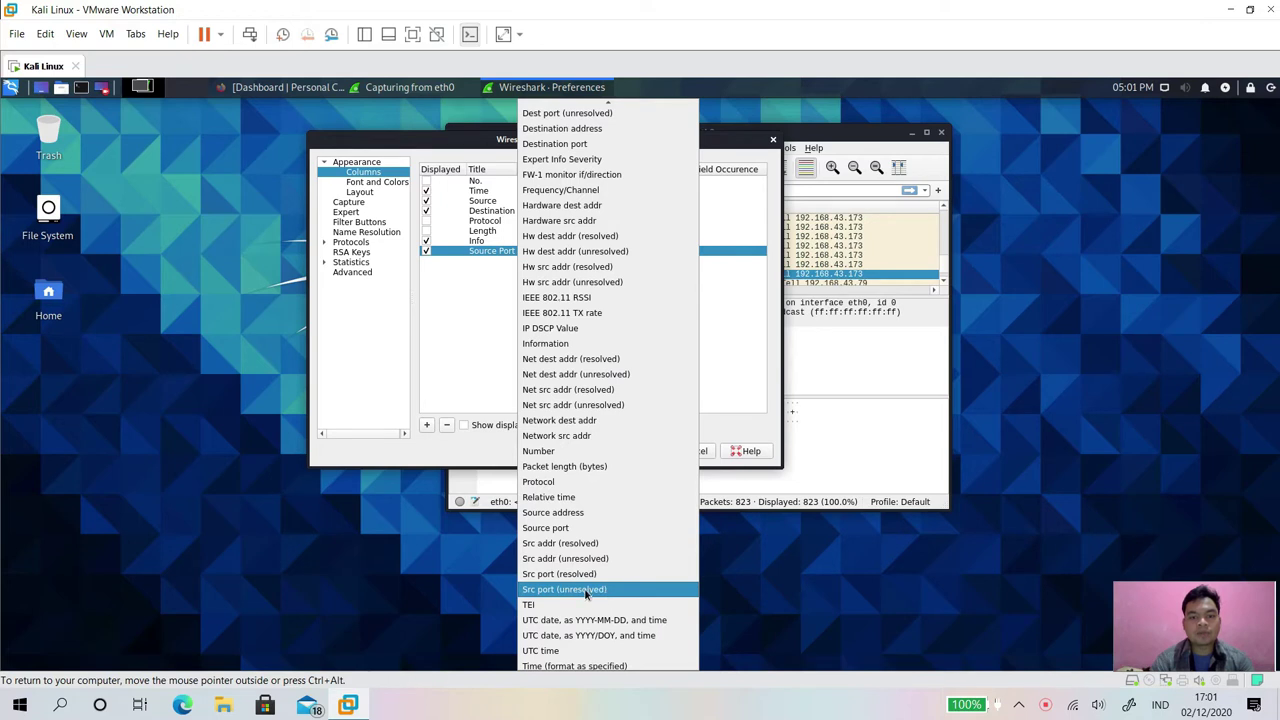
click(617, 595)
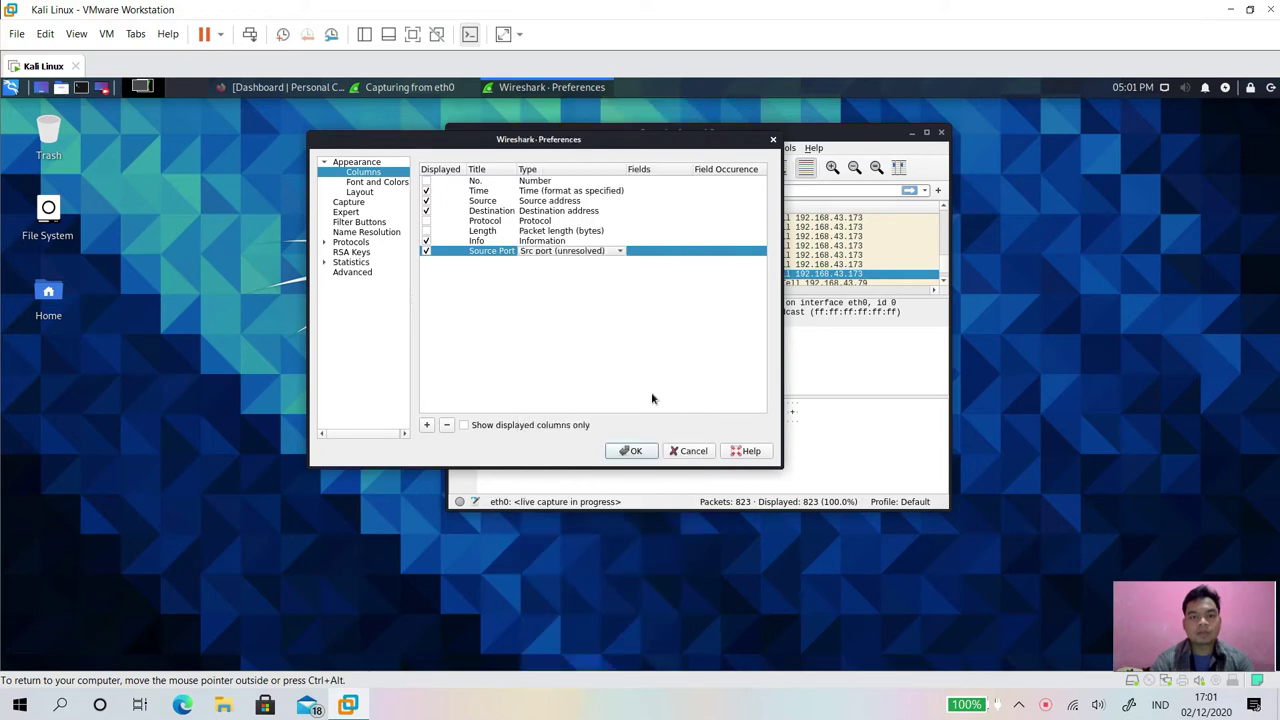
click(586, 344)
- Add another column to the packet list and title it Destination Port
click(427, 426)
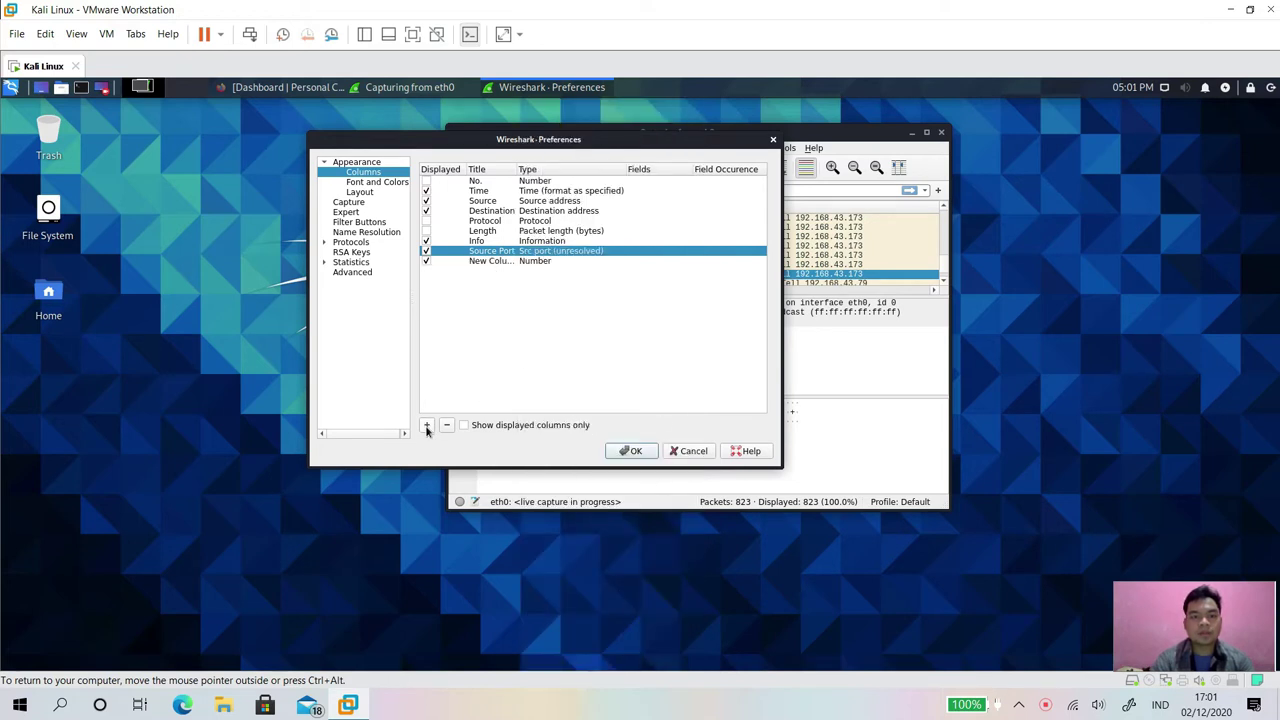
double_click(495, 263)
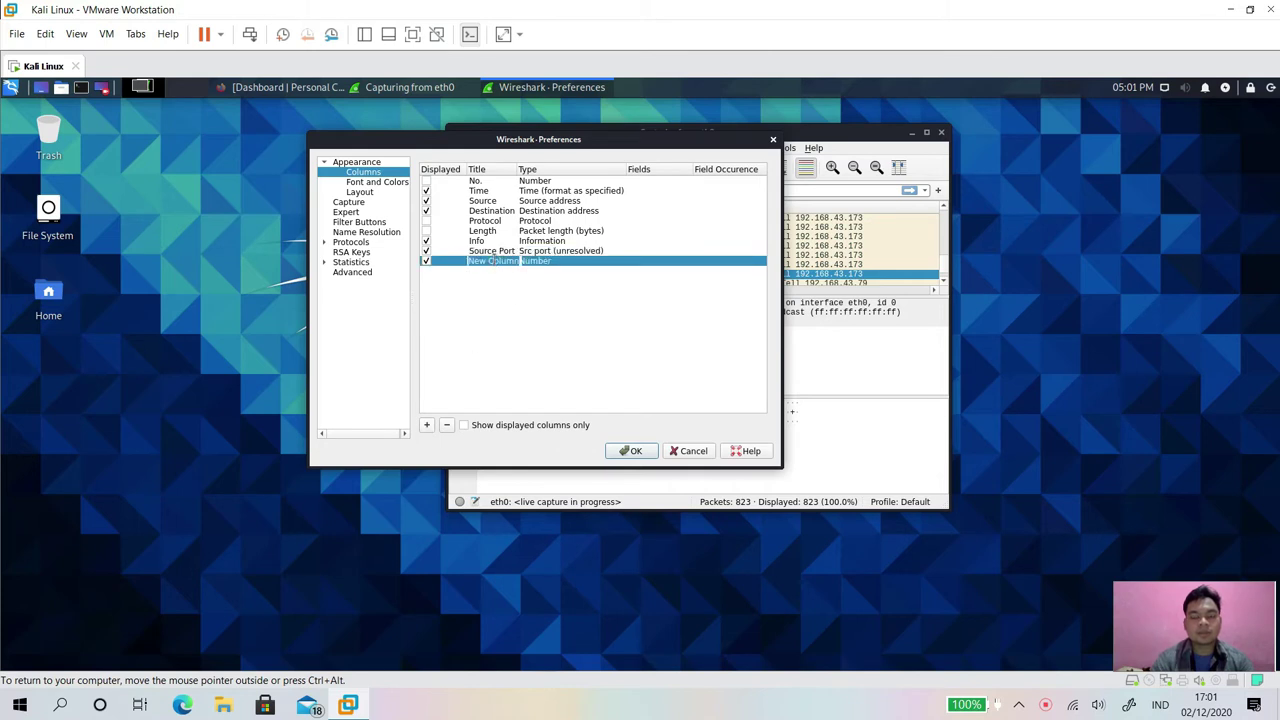
text(Destination P)
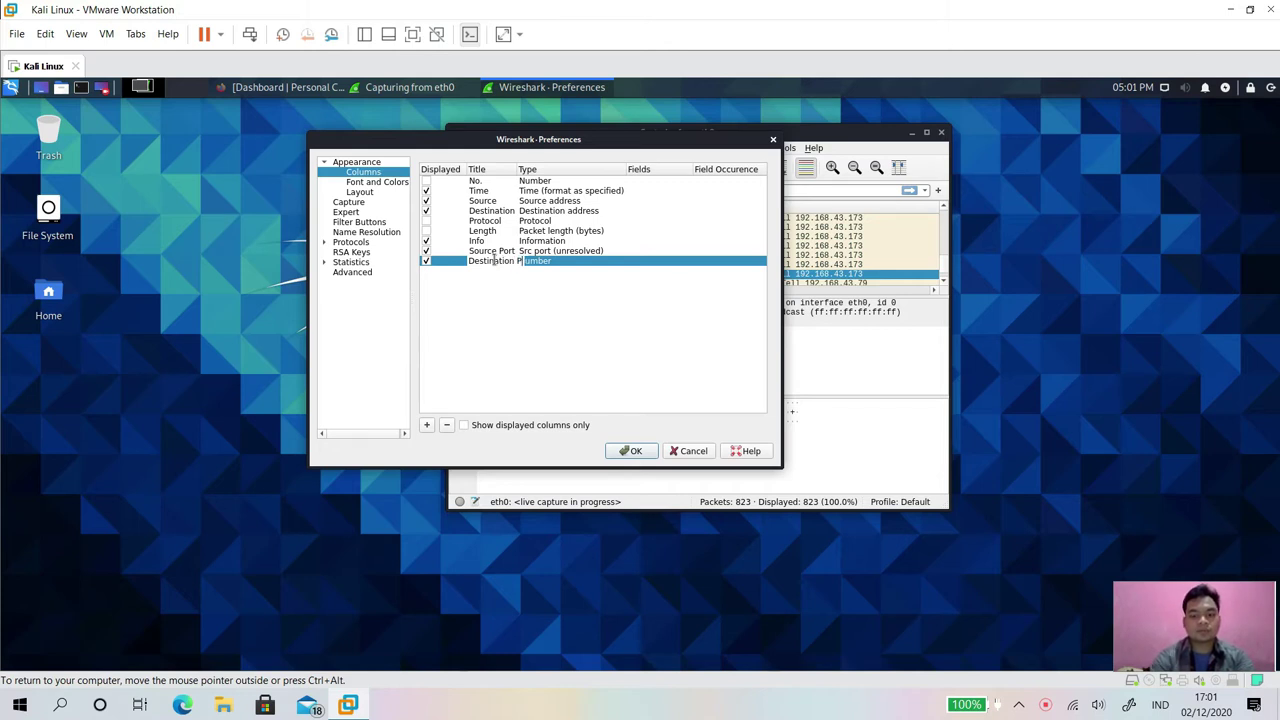
text(ort)
key(Return)
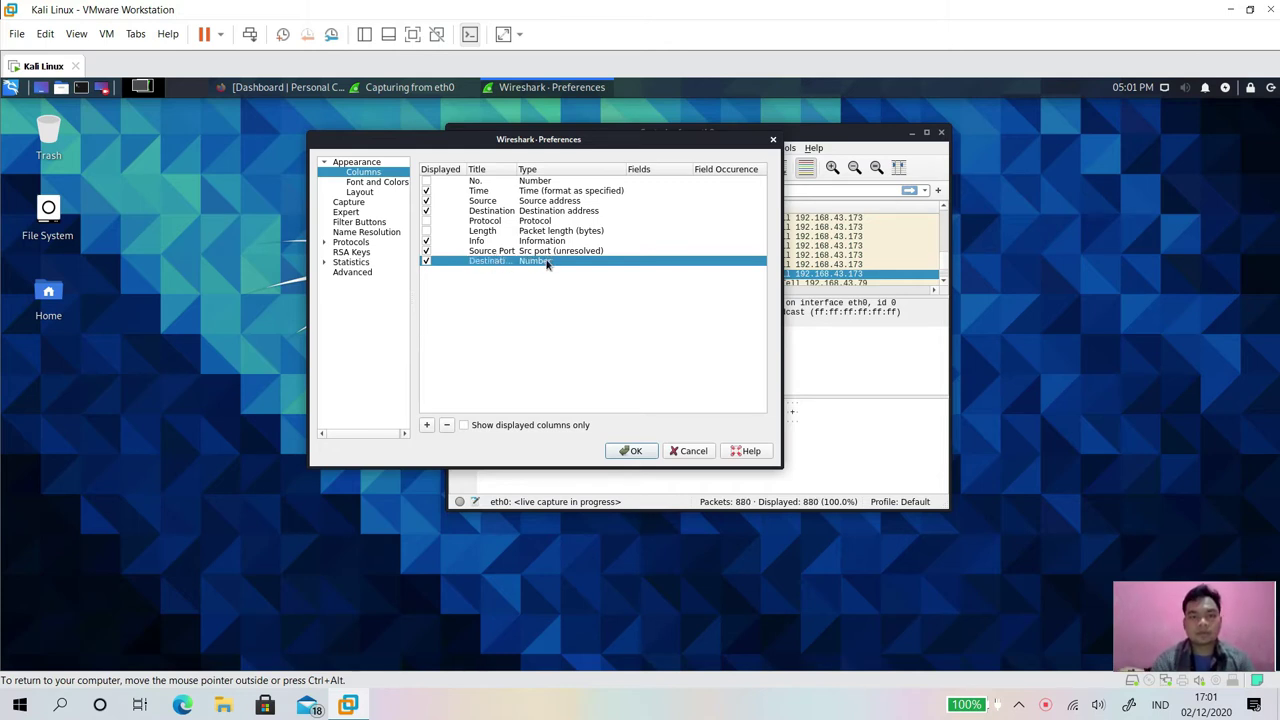
- Set the Destination Port column's type to Dest port (unresolved)
double_click(545, 263)
click(547, 262)
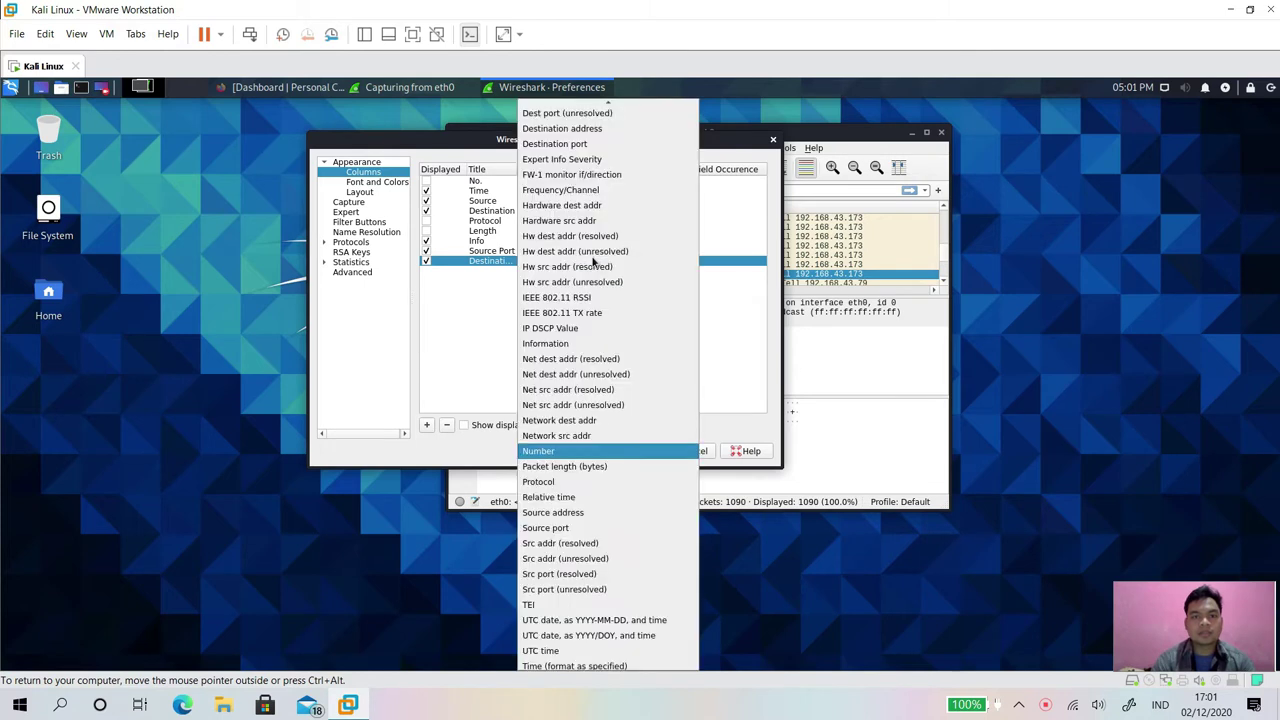
scroll(580, 112, up, 1)
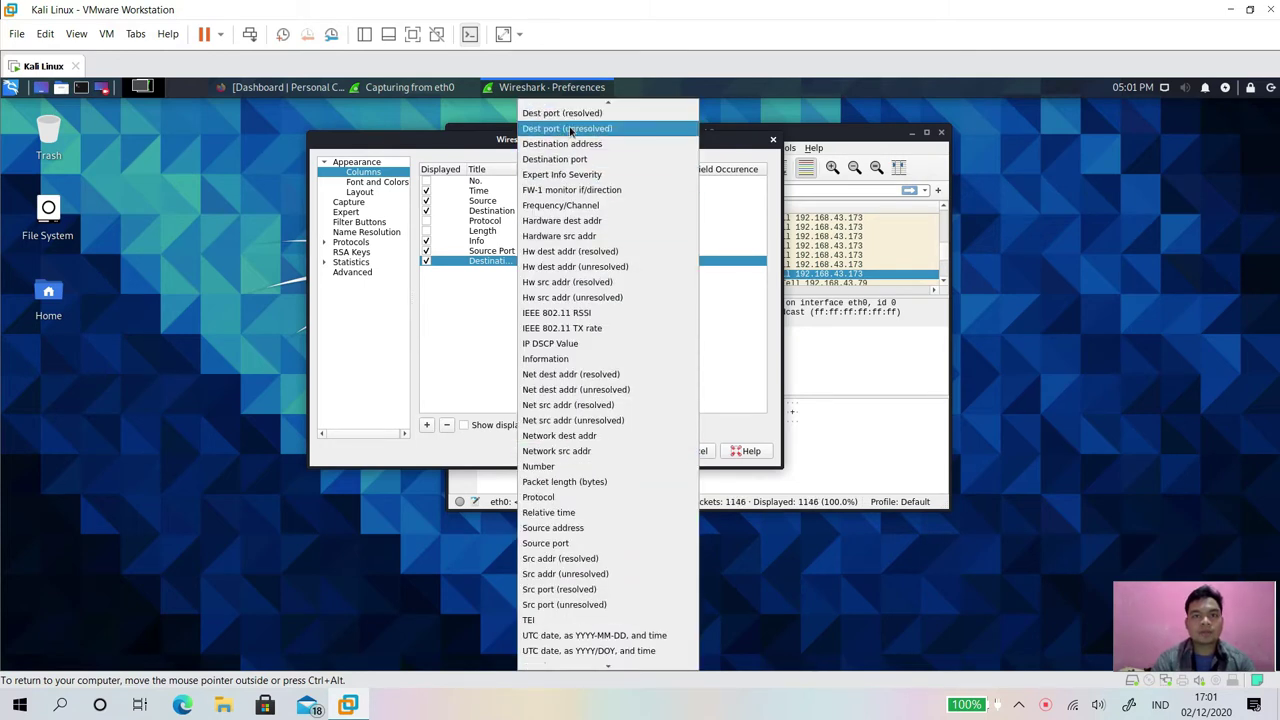
click(567, 128)
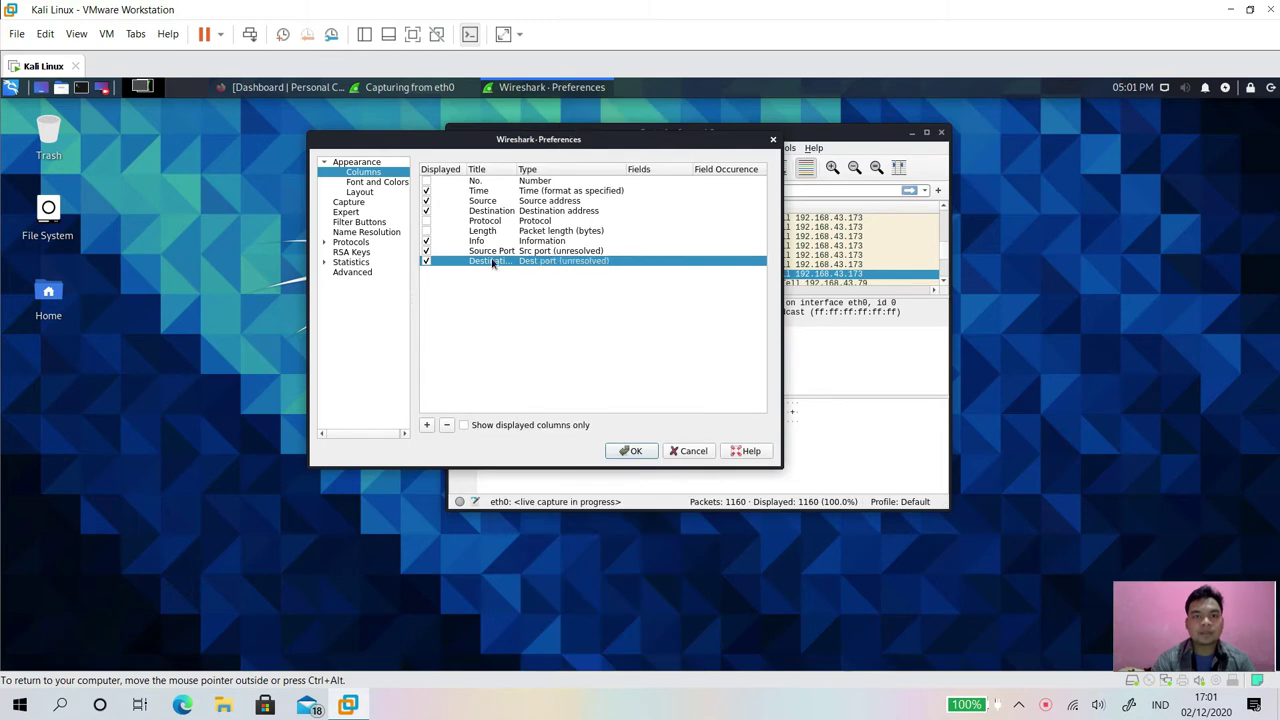
- Reorder the columns so Source Port follows Source and Destination Port follows Destination, and apply the preferences
drag(478, 253, 454, 205)
drag(478, 266, 449, 230)
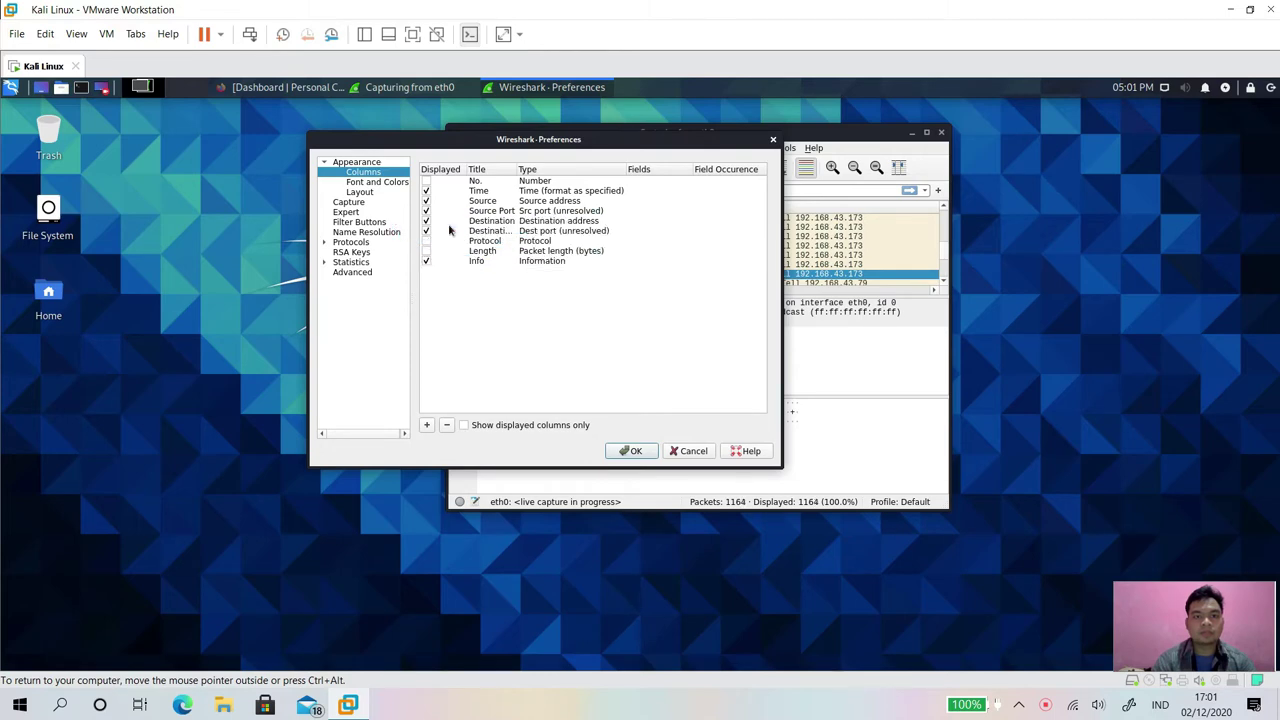
click(638, 451)
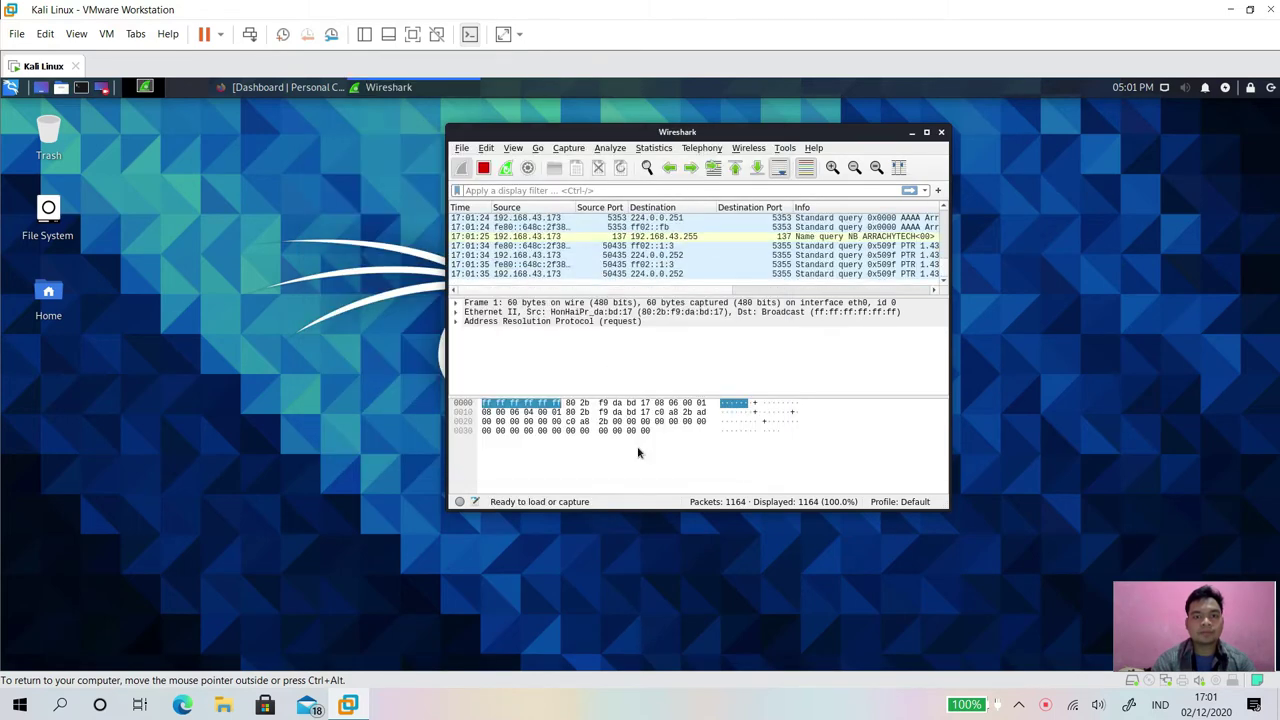
scroll(801, 278, right, 5)
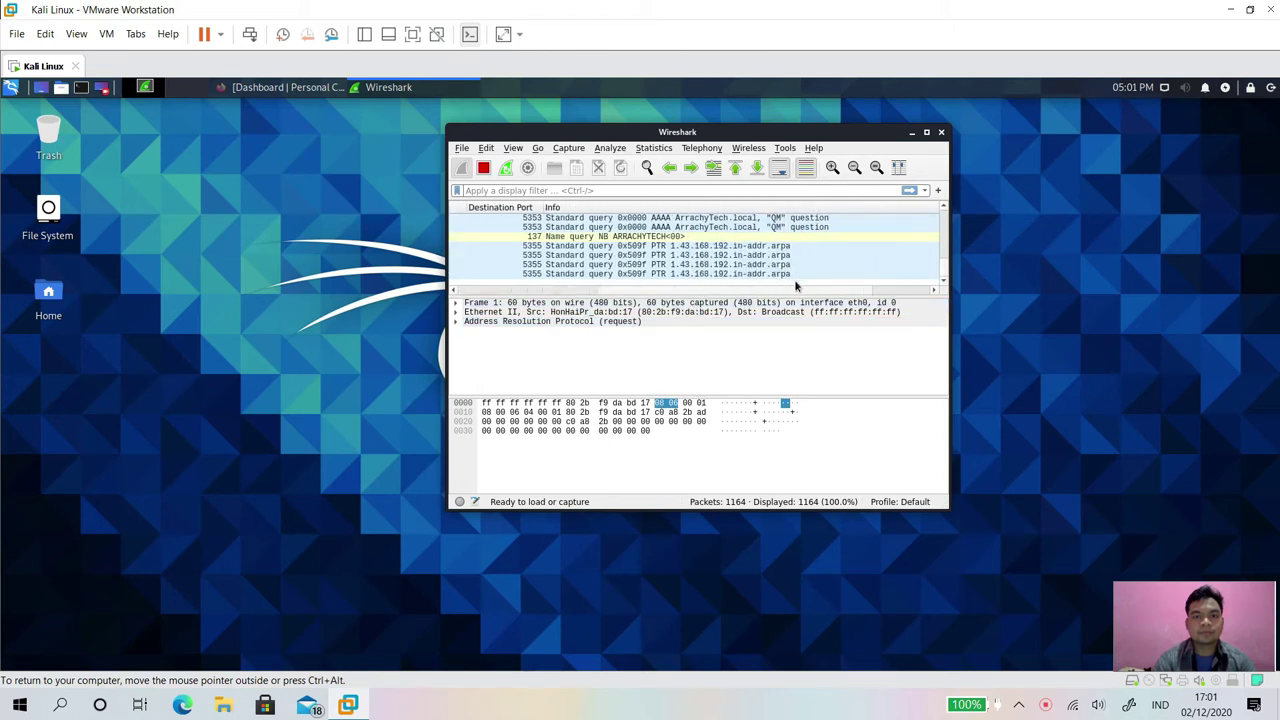
scroll(794, 279, left, 5)
scroll(709, 250, up, 2)
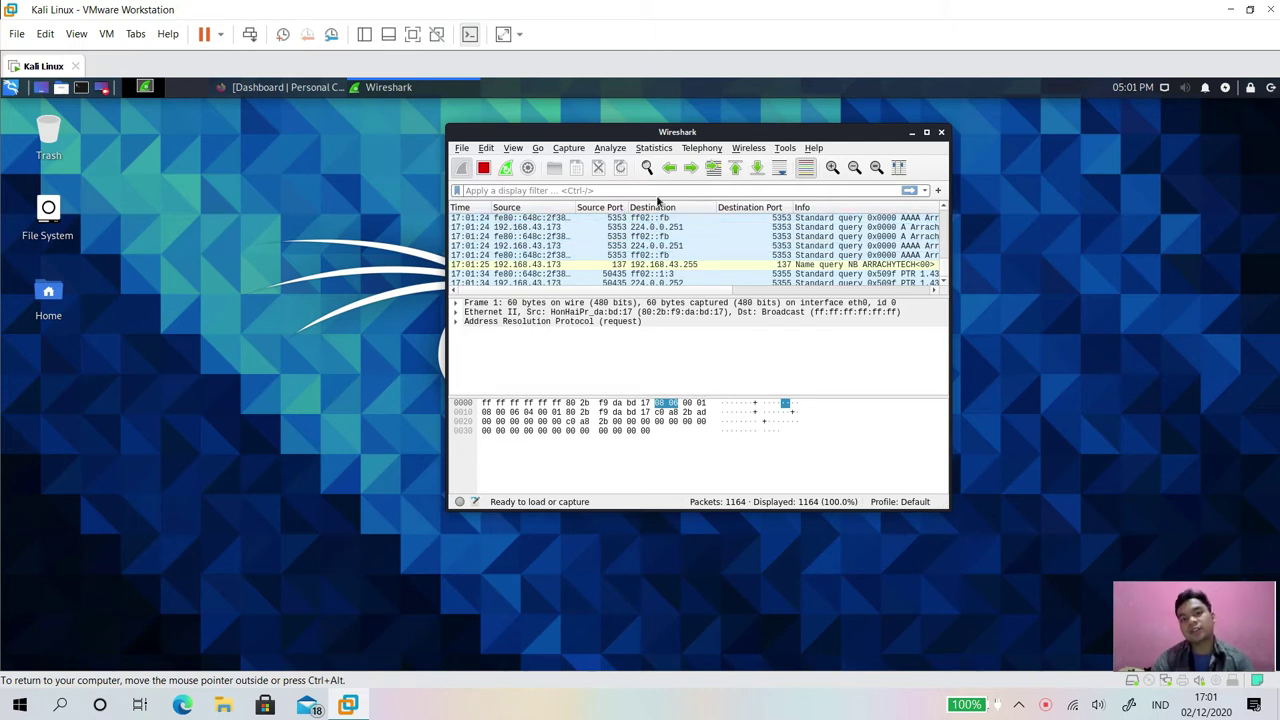
drag(723, 133, 538, 141)
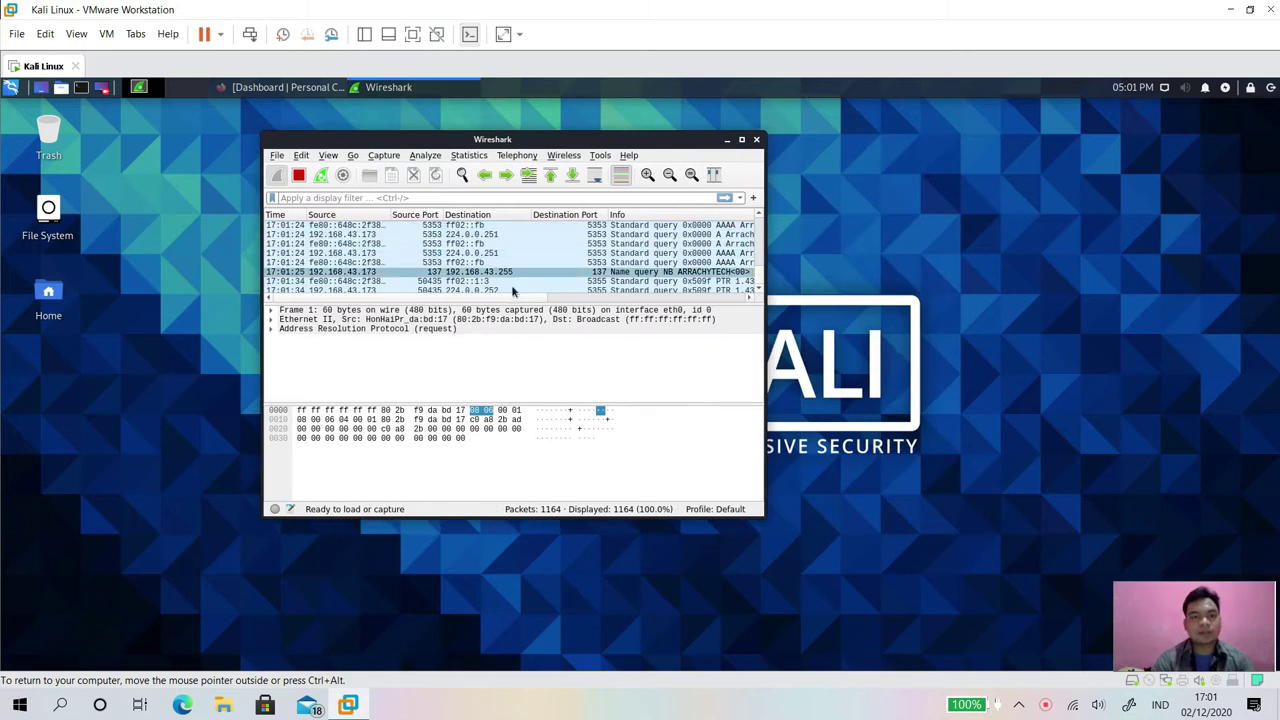
drag(516, 297, 455, 298)
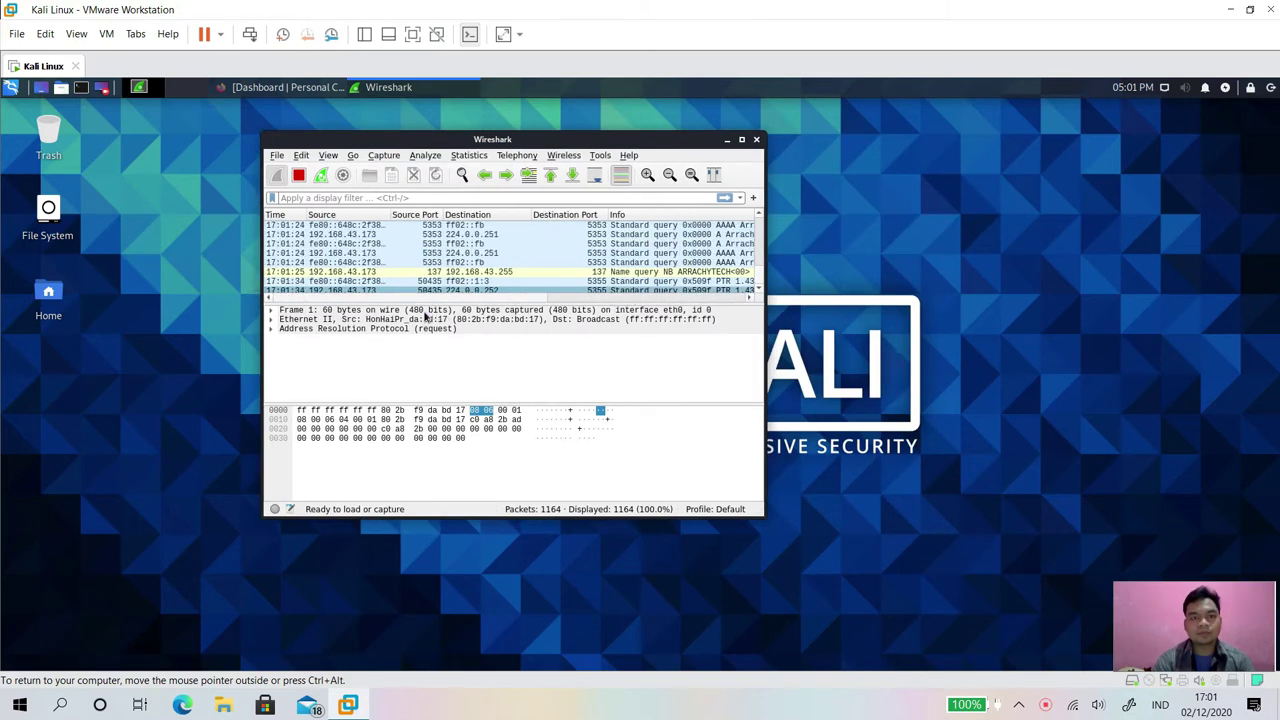
- Set the packet list's time display format to Date and Time of Day
click(327, 157)
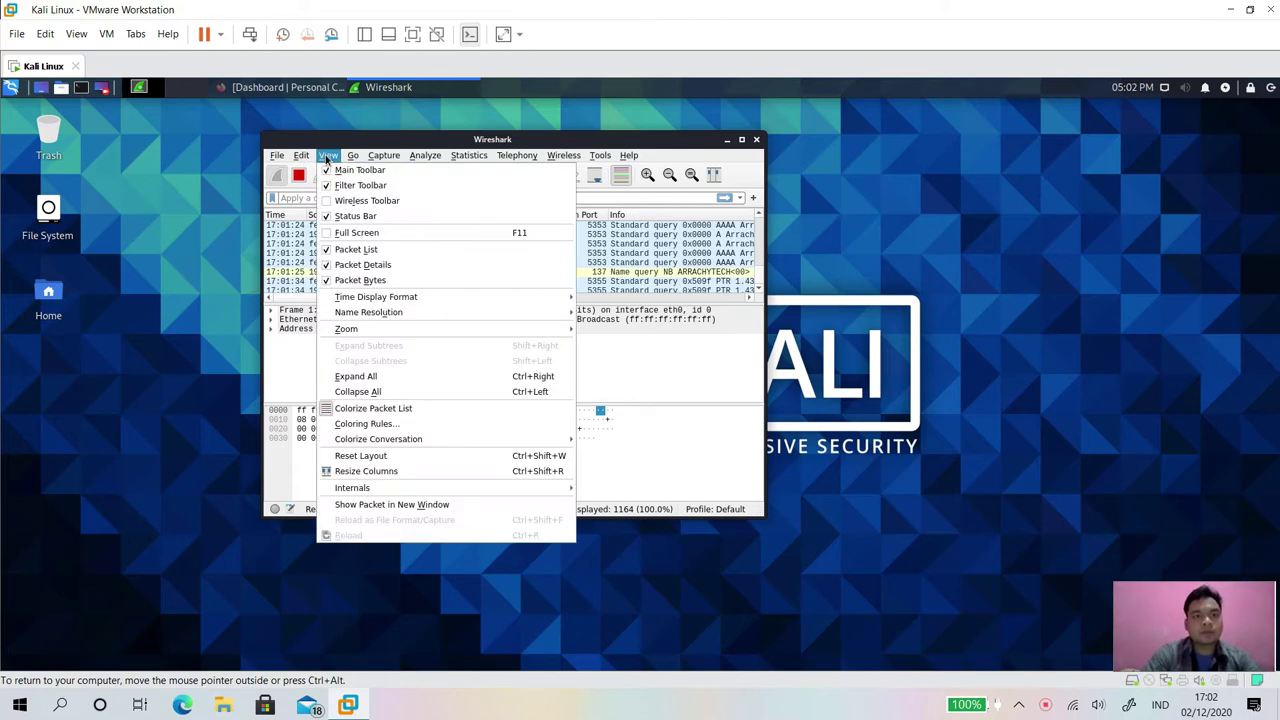
mouse_move(375, 300)
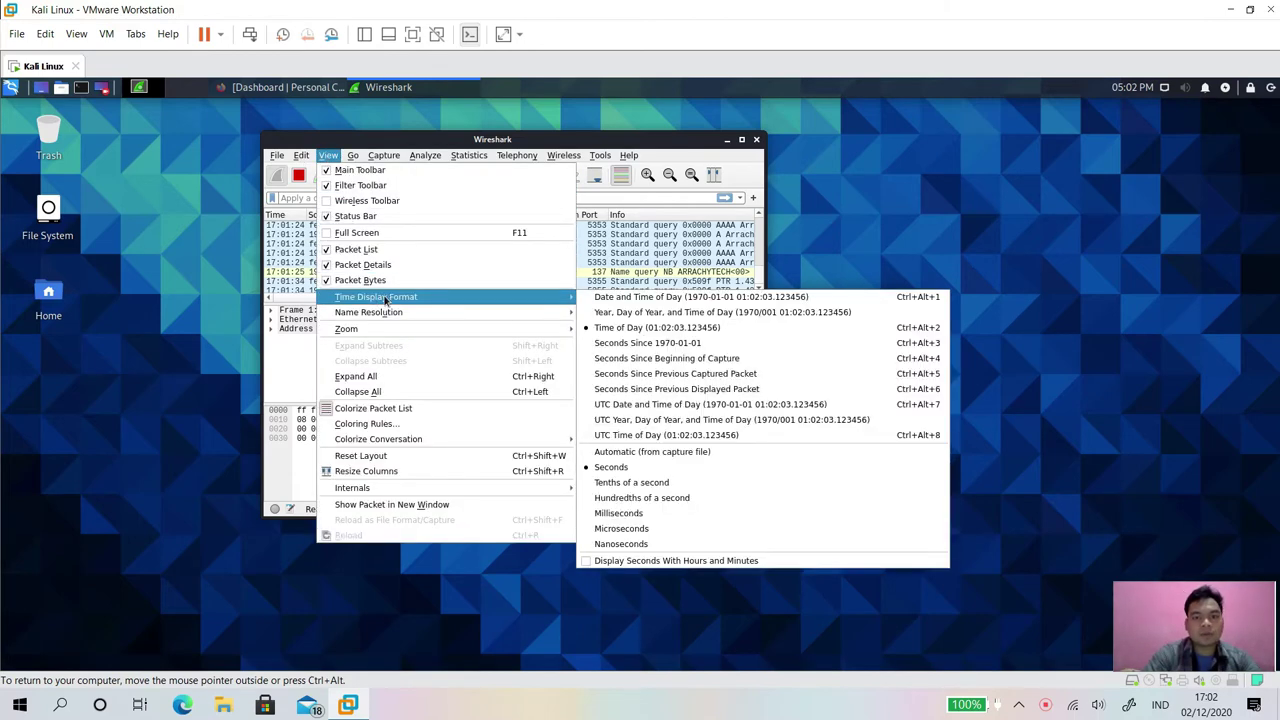
click(676, 298)
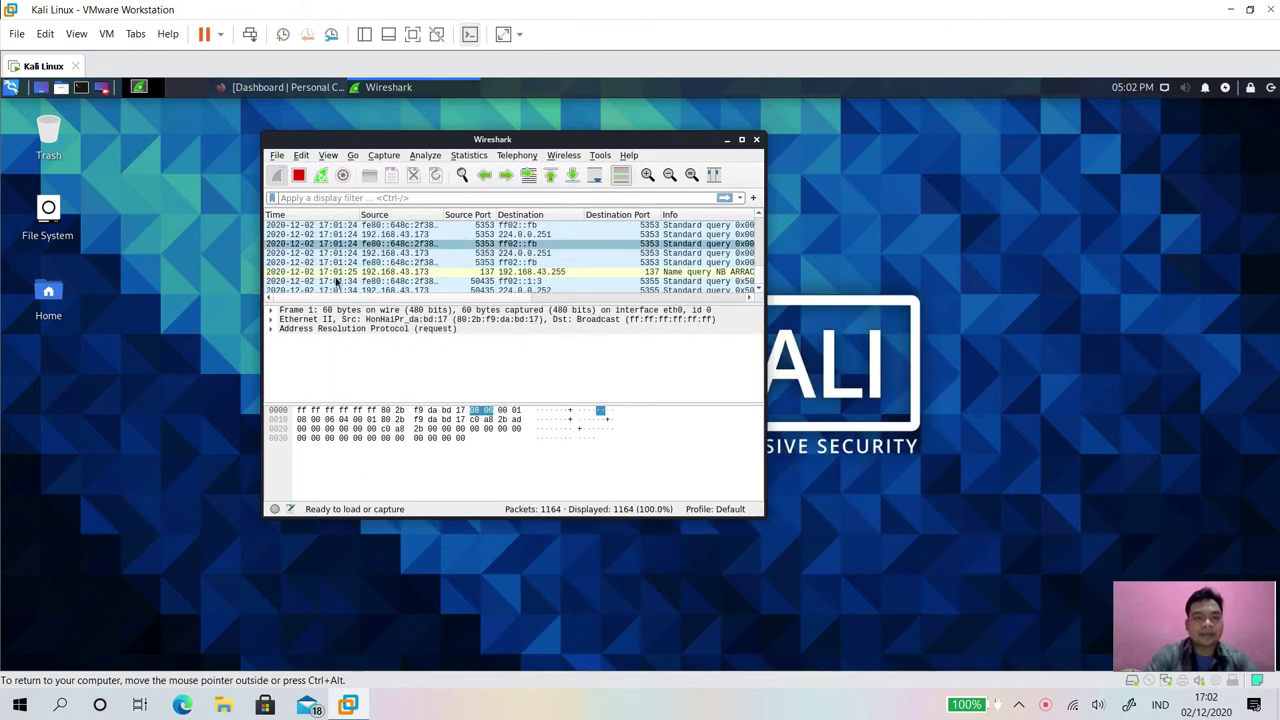
click(311, 225)
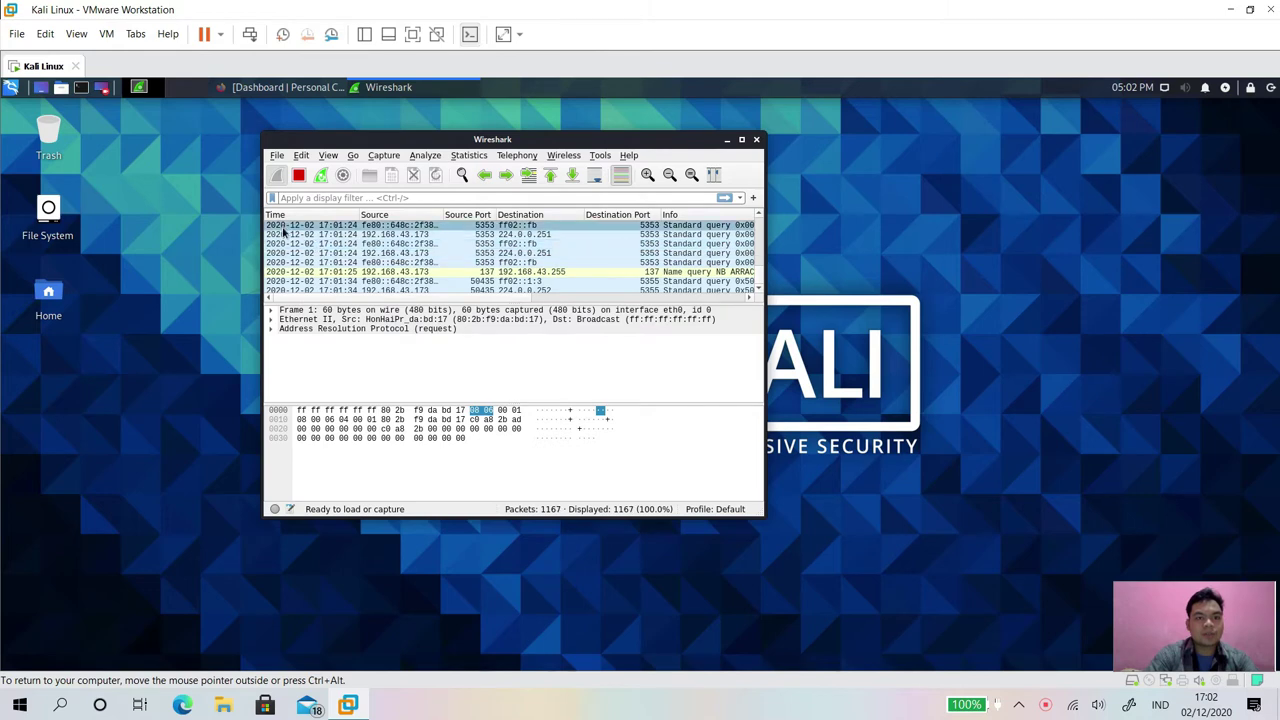
mouse_move(422, 302)
mouse_down()
mouse_move(663, 300)
mouse_move(420, 303)
mouse_up()
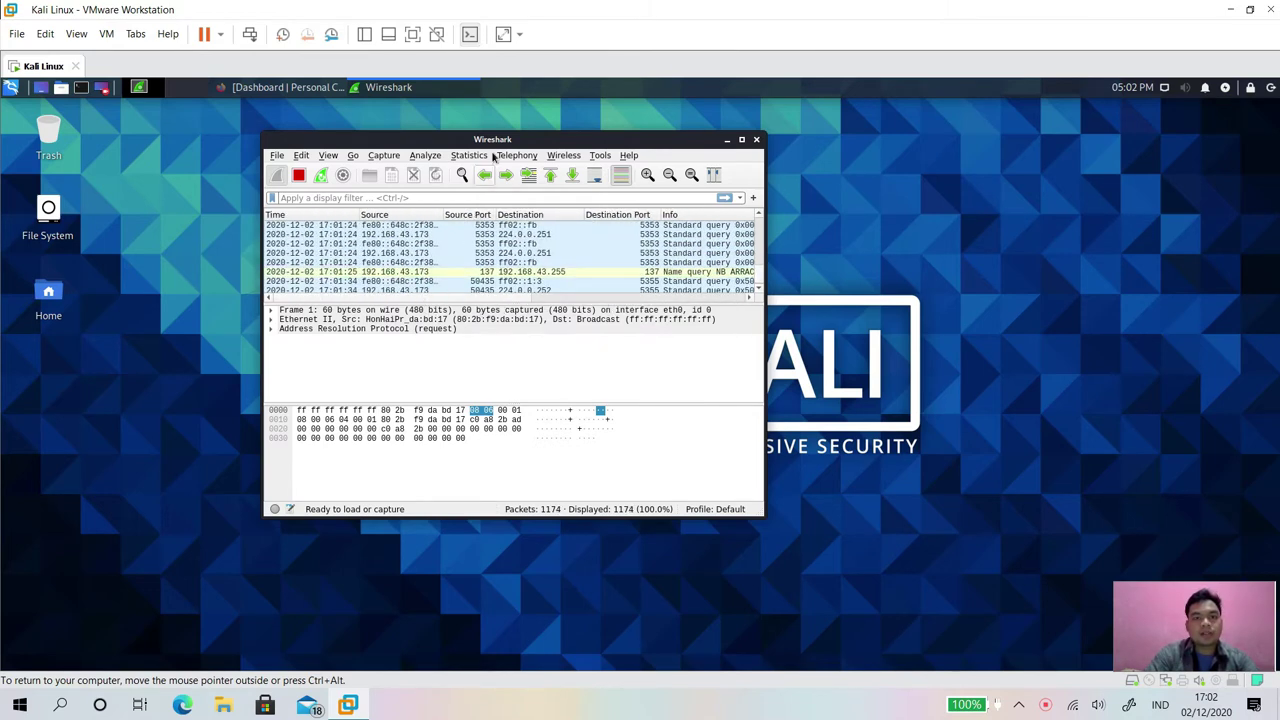
- Filter the packet list with the display filter http.request
drag(490, 142, 571, 140)
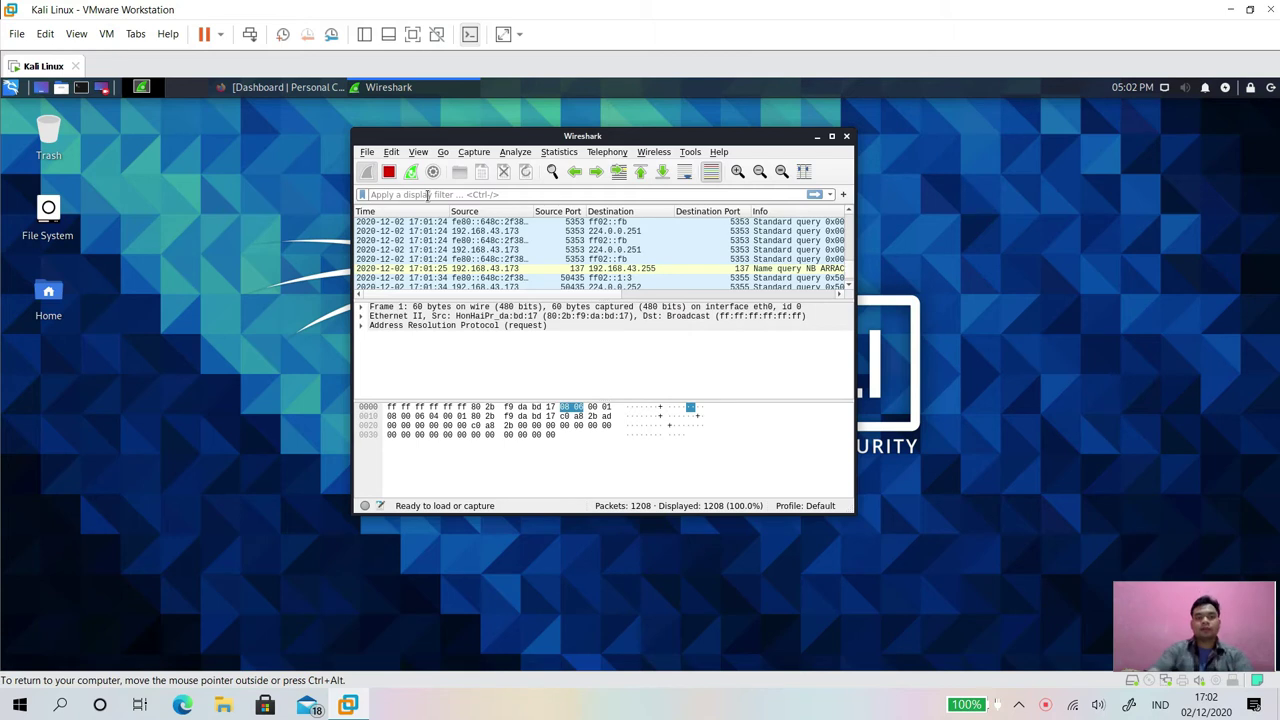
click(427, 195)
text(htt)
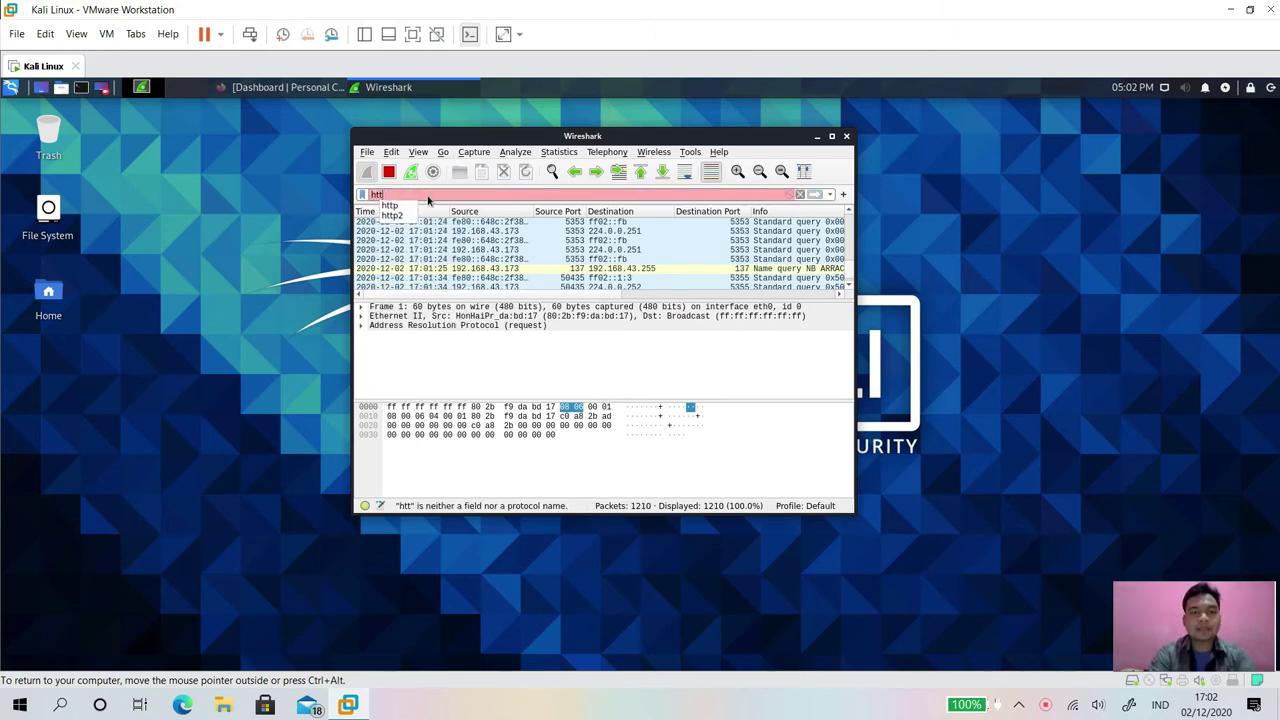
text(p.req)
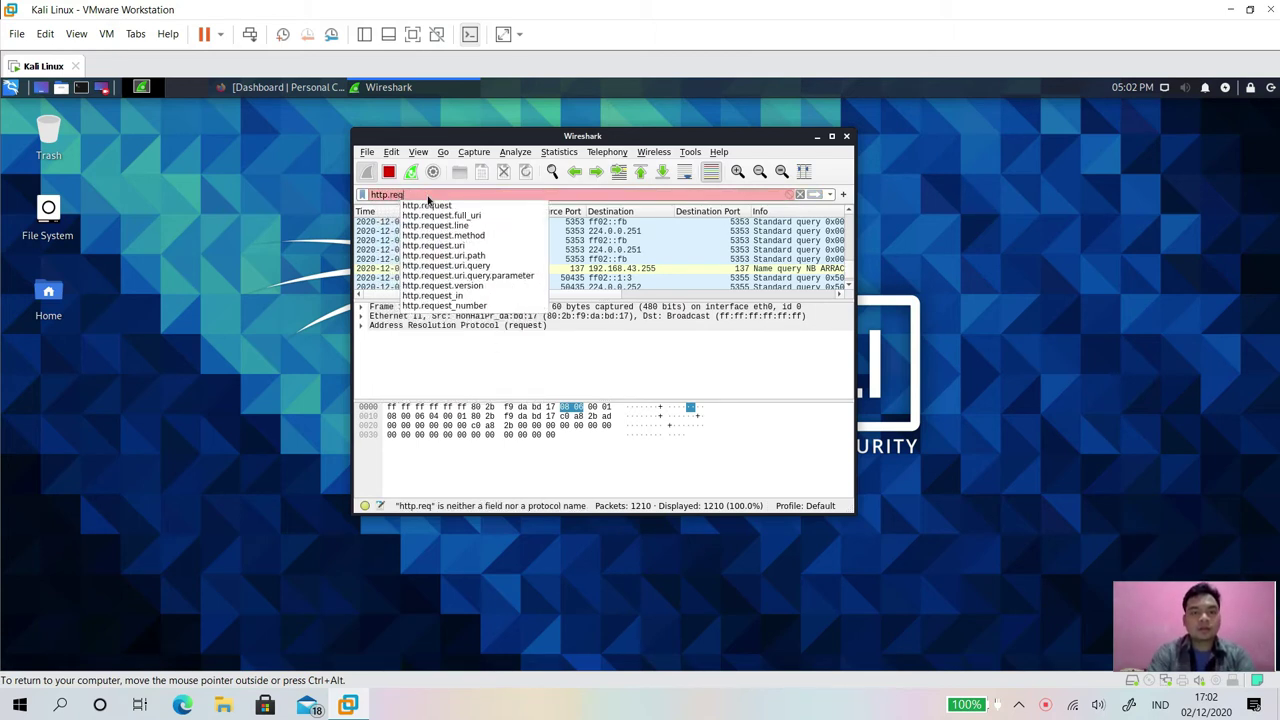
click(427, 205)
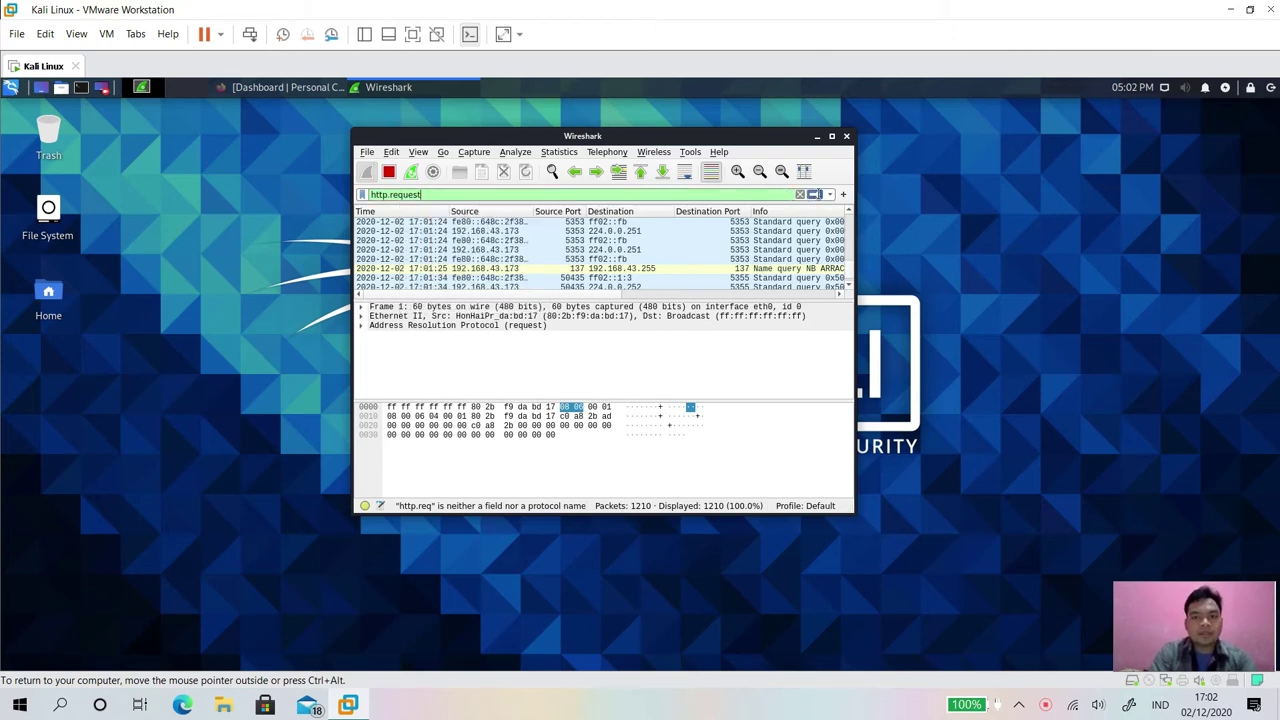
click(814, 194)
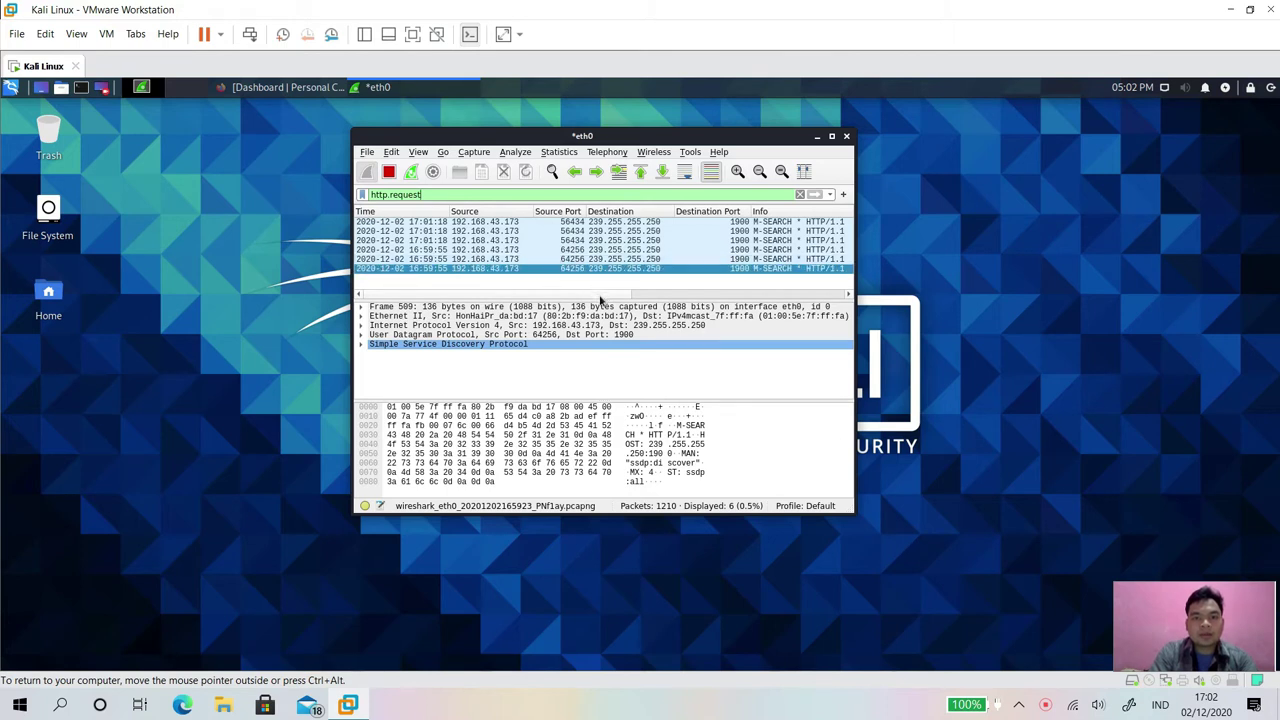
- Look through the filtered HTTP request packets, checking their times, ports and packet details
scroll(600, 300, right, 3)
scroll(680, 300, left, 3)
click(531, 250)
click(504, 233)
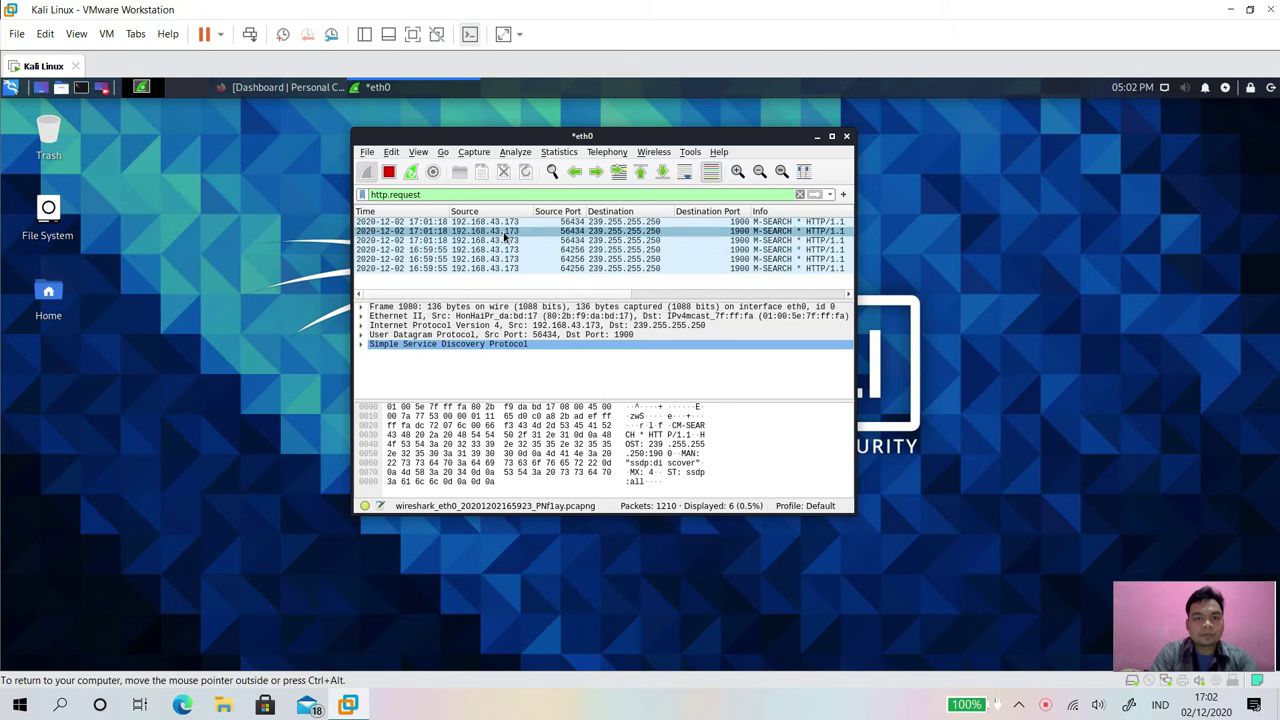
click(471, 259)
click(447, 268)
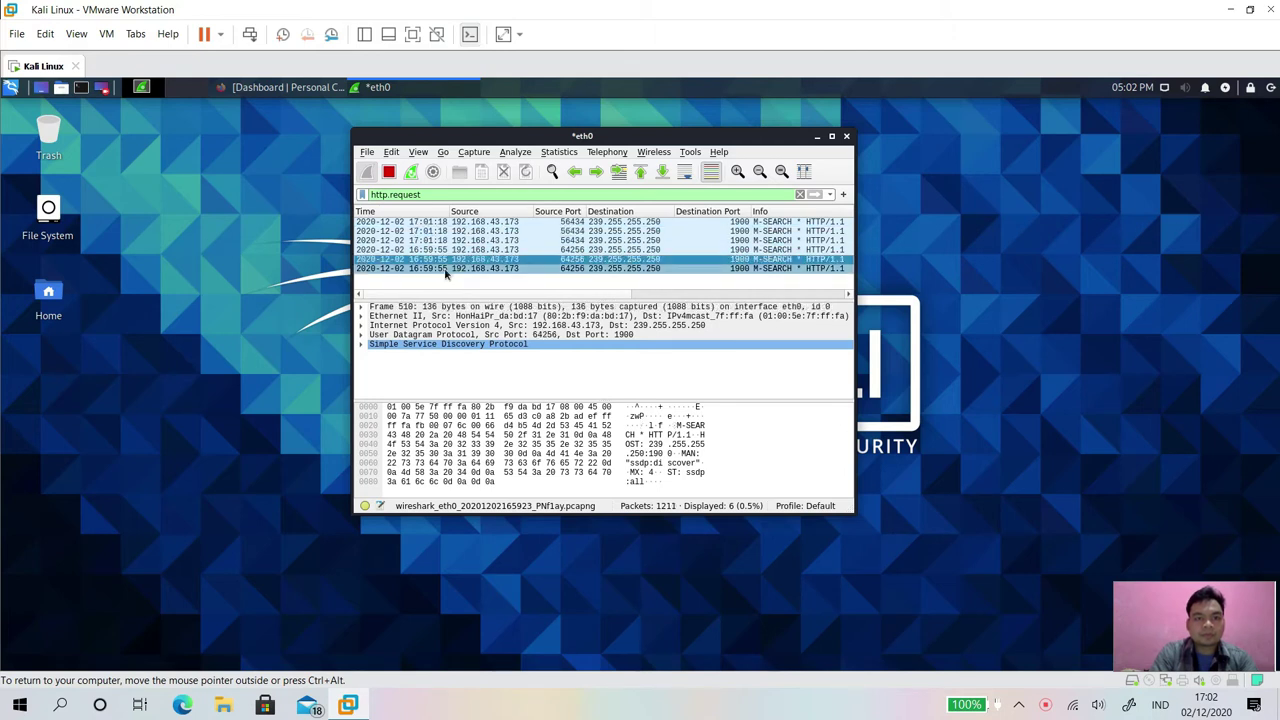
click(485, 259)
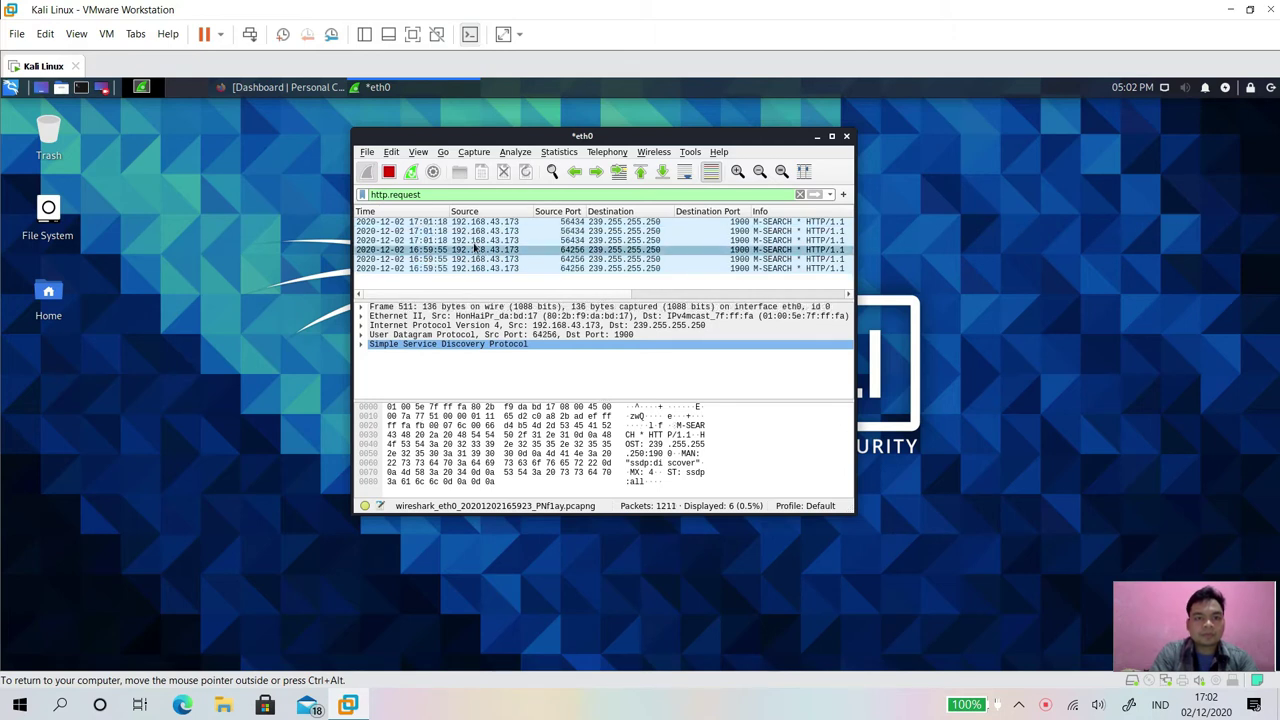
click(474, 241)
click(472, 231)
- Switch to Firefox, reload the techpanda.org dashboard page to generate HTTP traffic, and return to the Wireshark capture
click(287, 88)
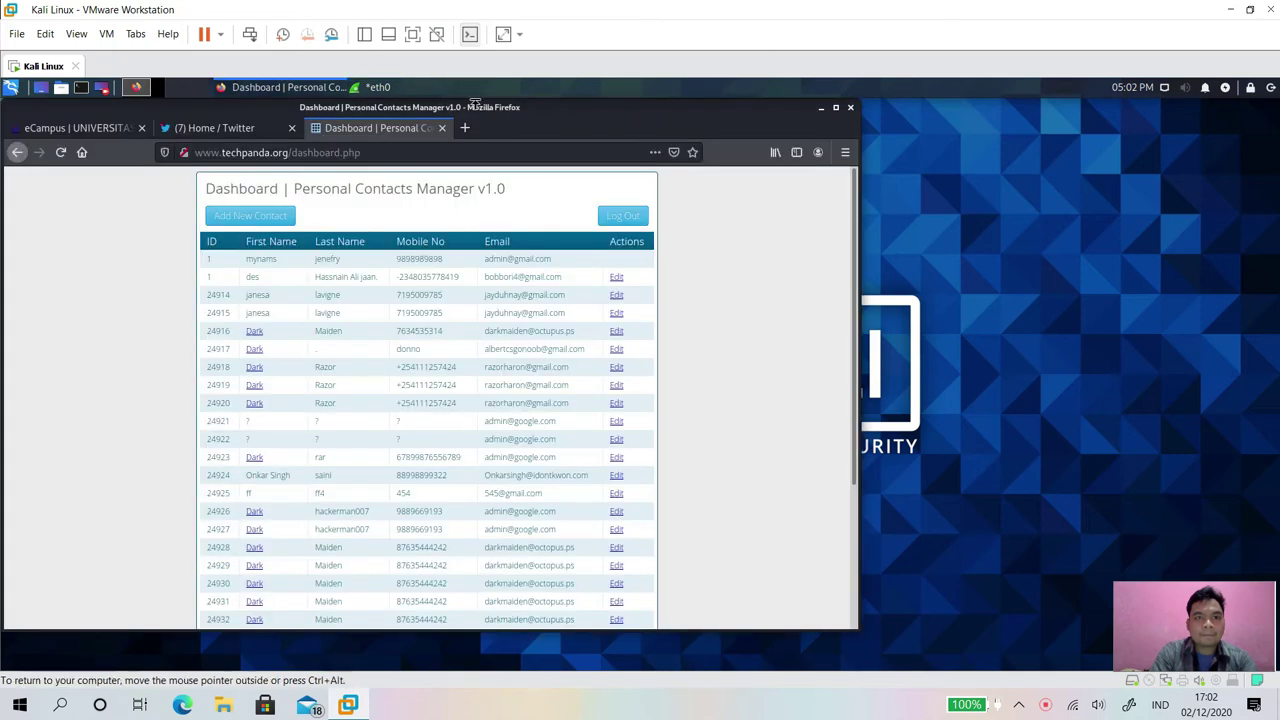
click(60, 153)
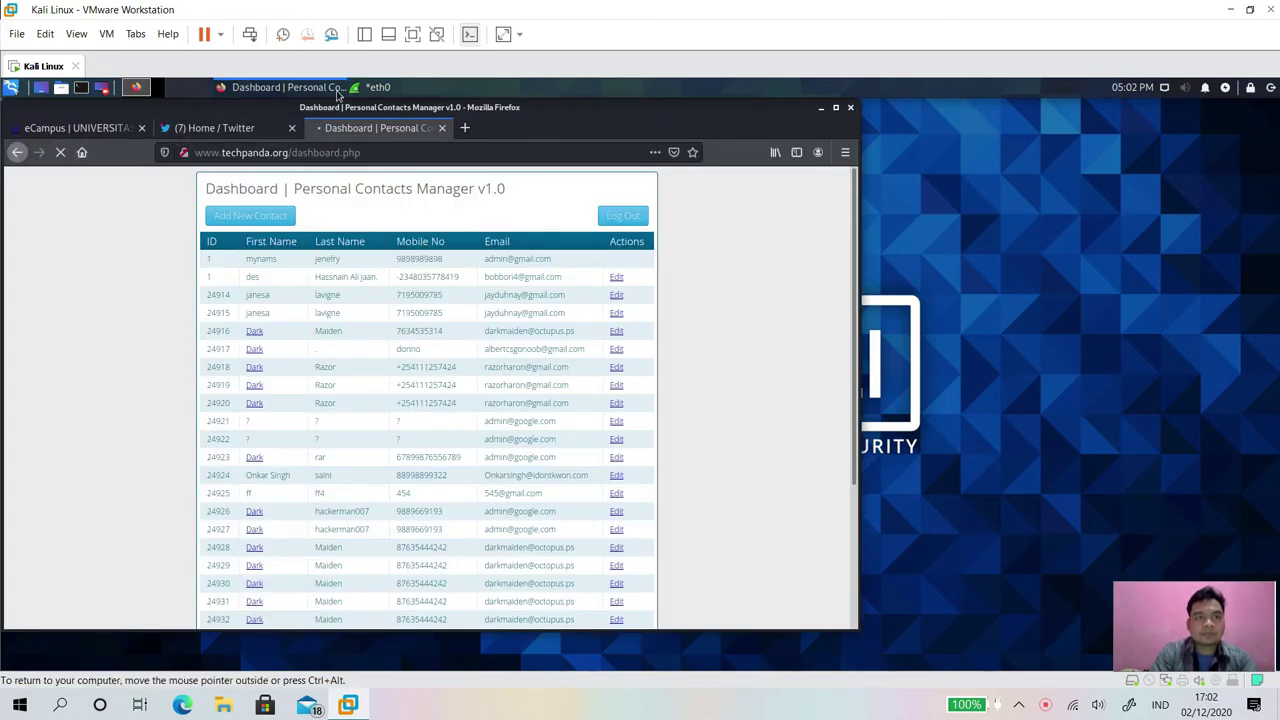
click(378, 87)
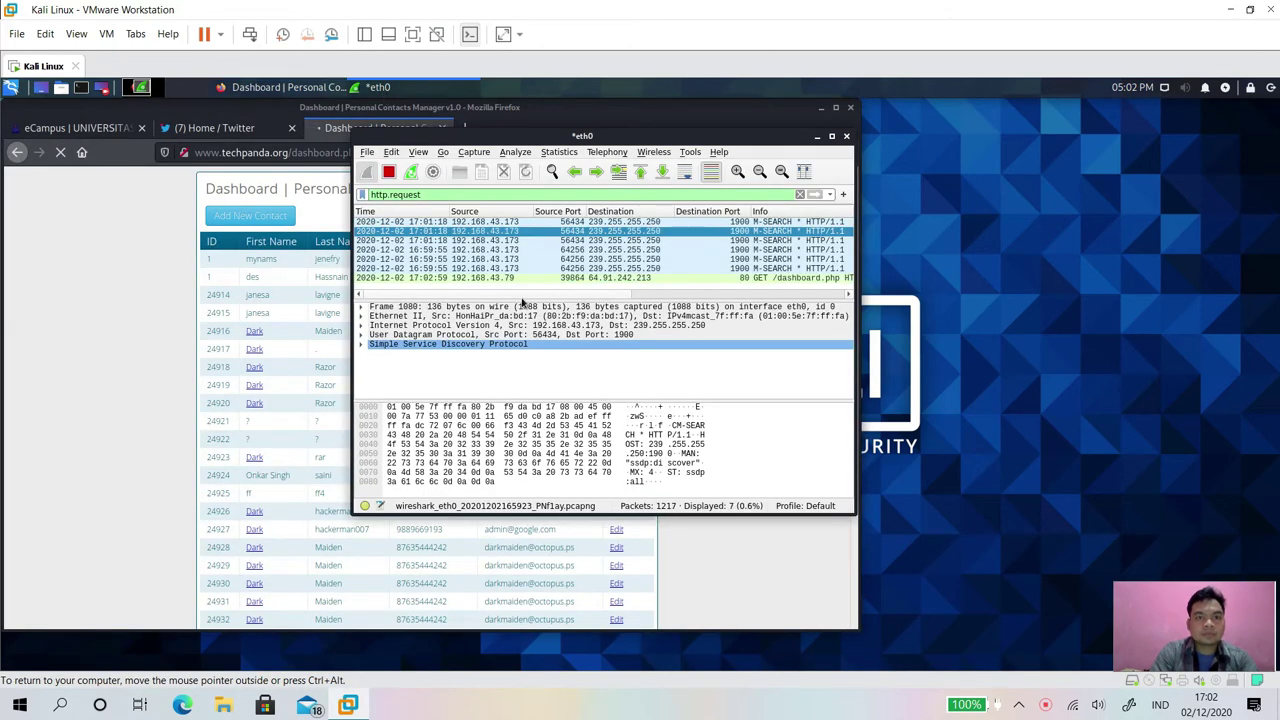
- Expand the Hypertext Transfer Protocol details of the GET /dashboard.php packet and apply its Host field as a packet list column
click(496, 279)
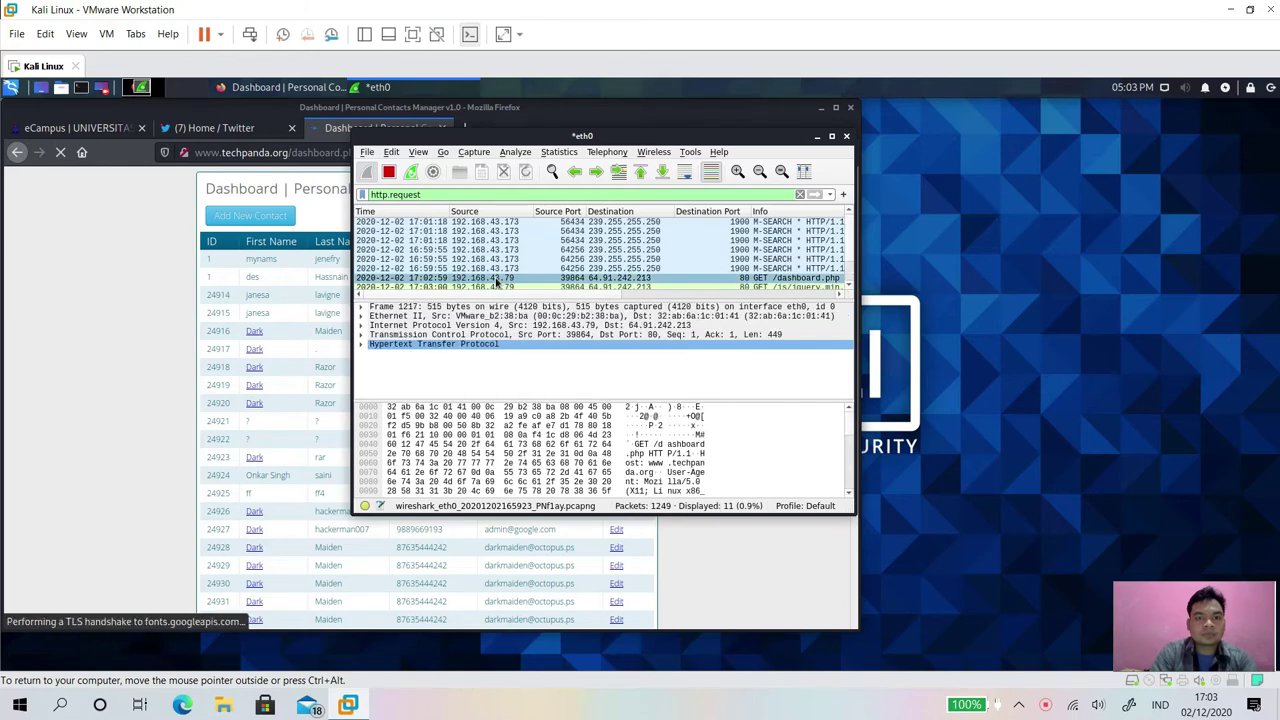
click(363, 344)
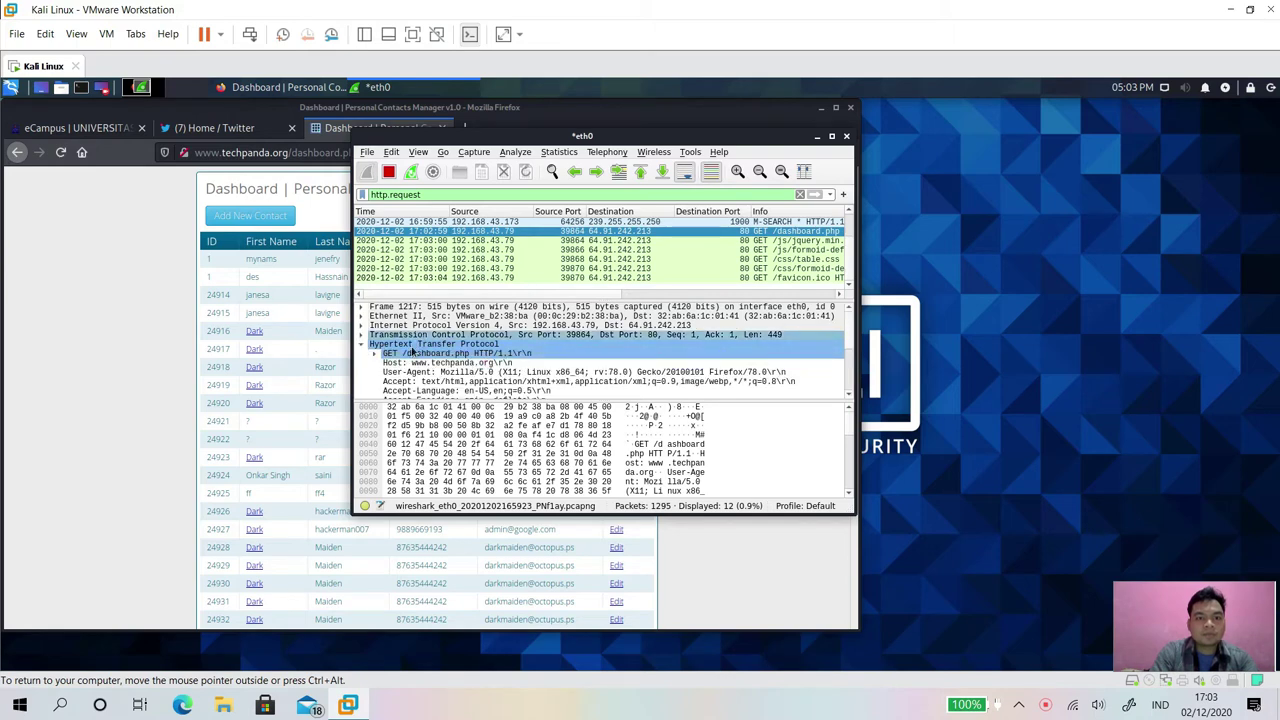
click(440, 364)
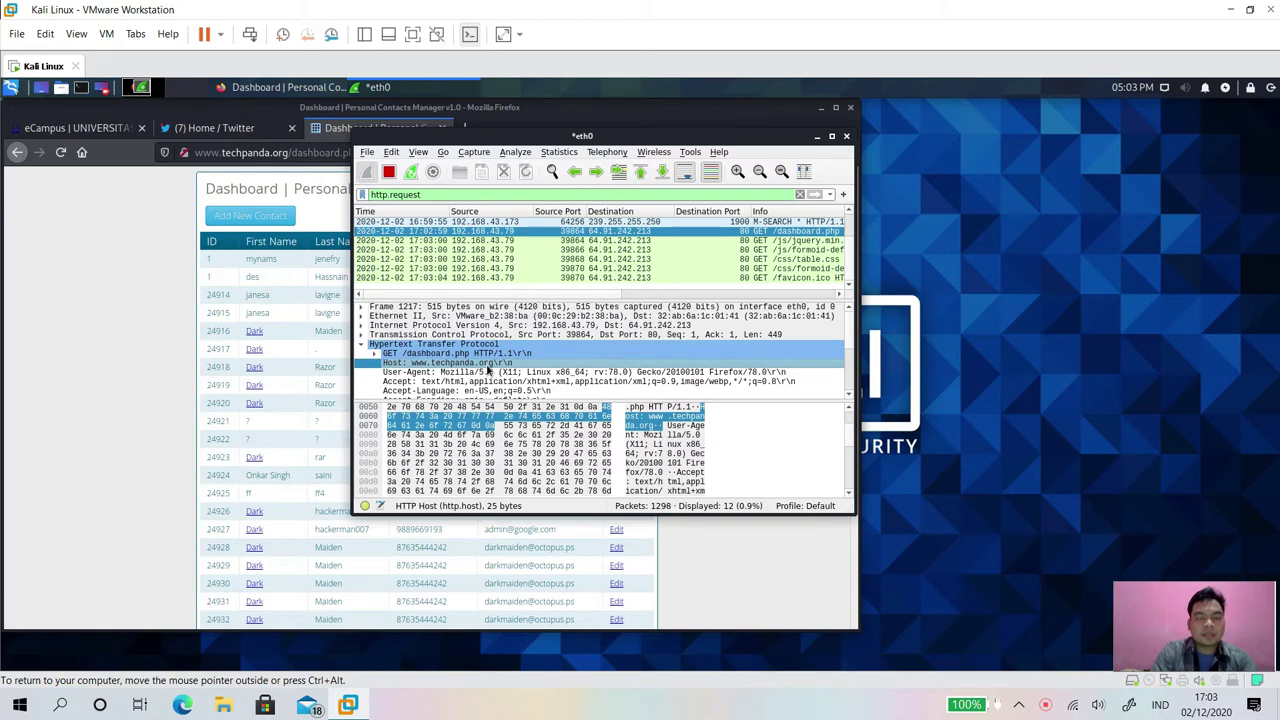
right_click(488, 370)
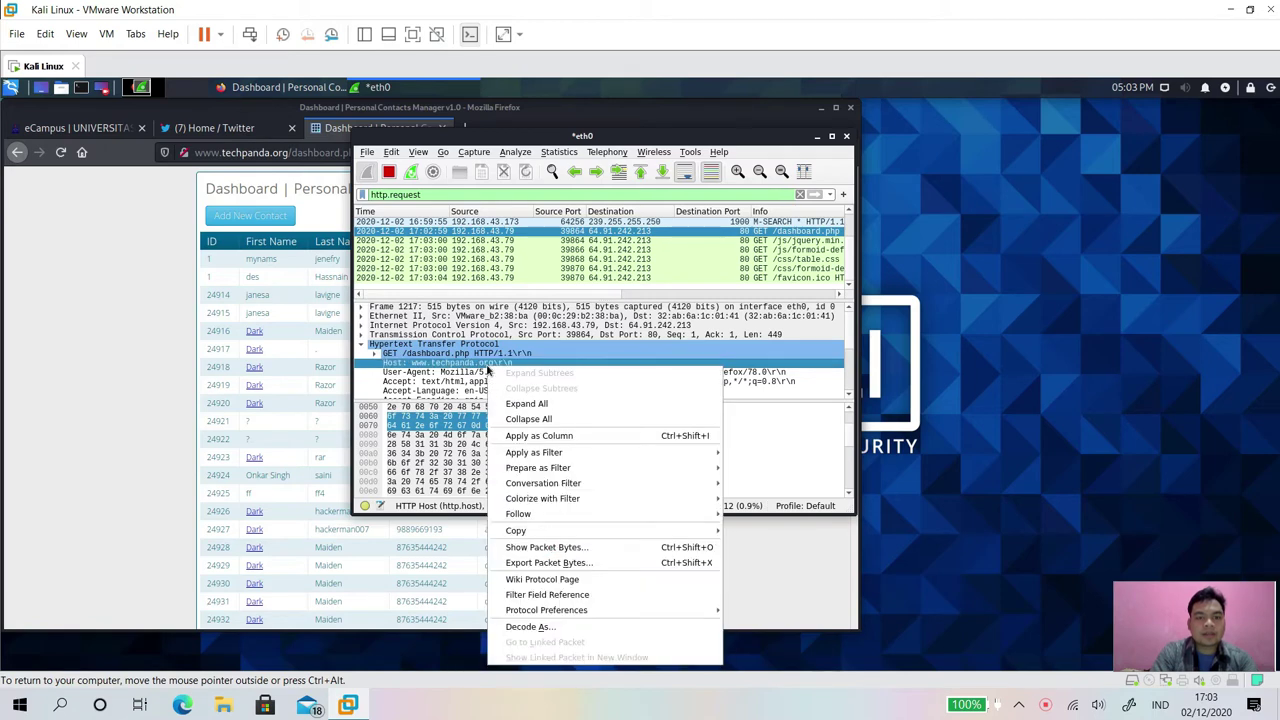
click(575, 437)
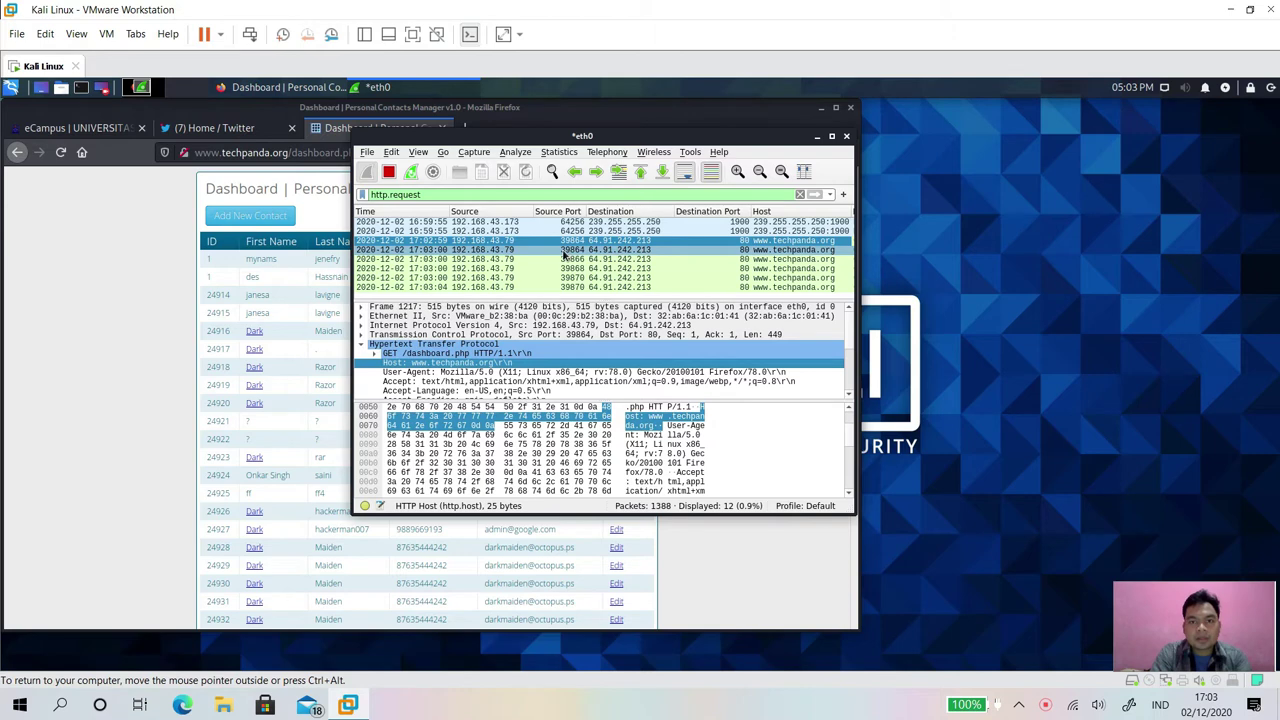
click(677, 244)
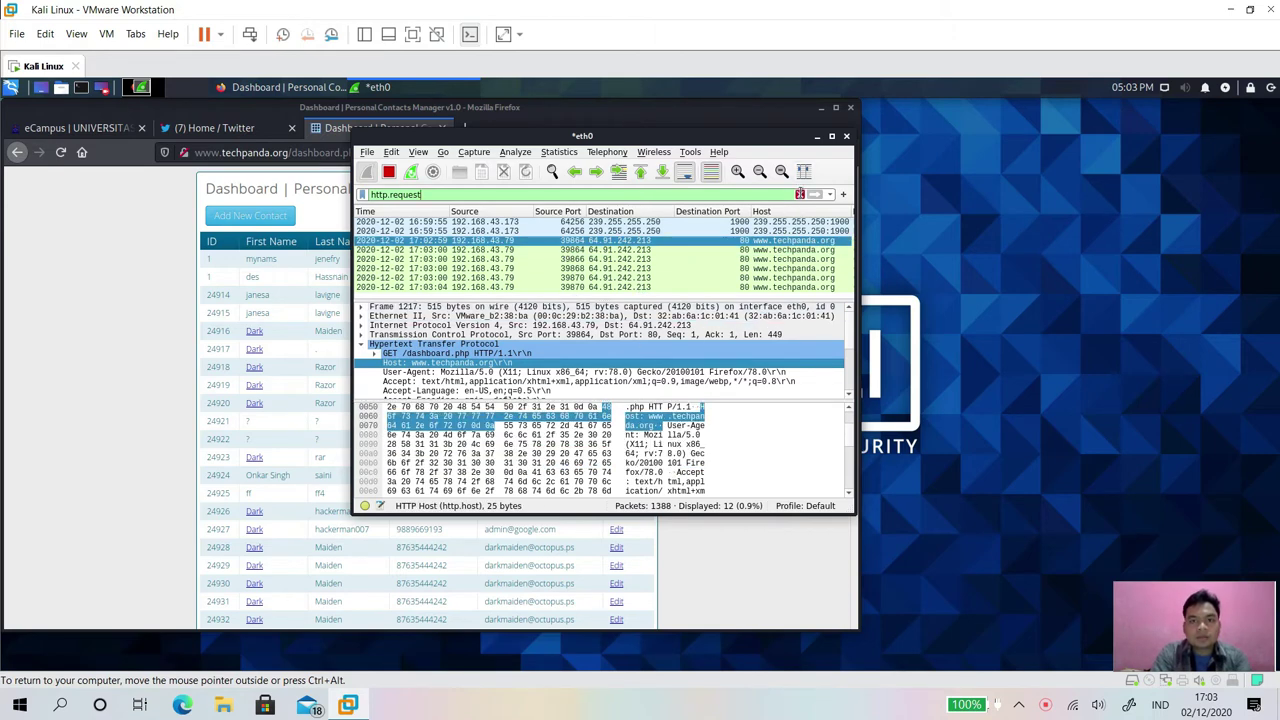
- Clear the http.request display filter and sort the packet list by the Host column in ascending order
click(800, 194)
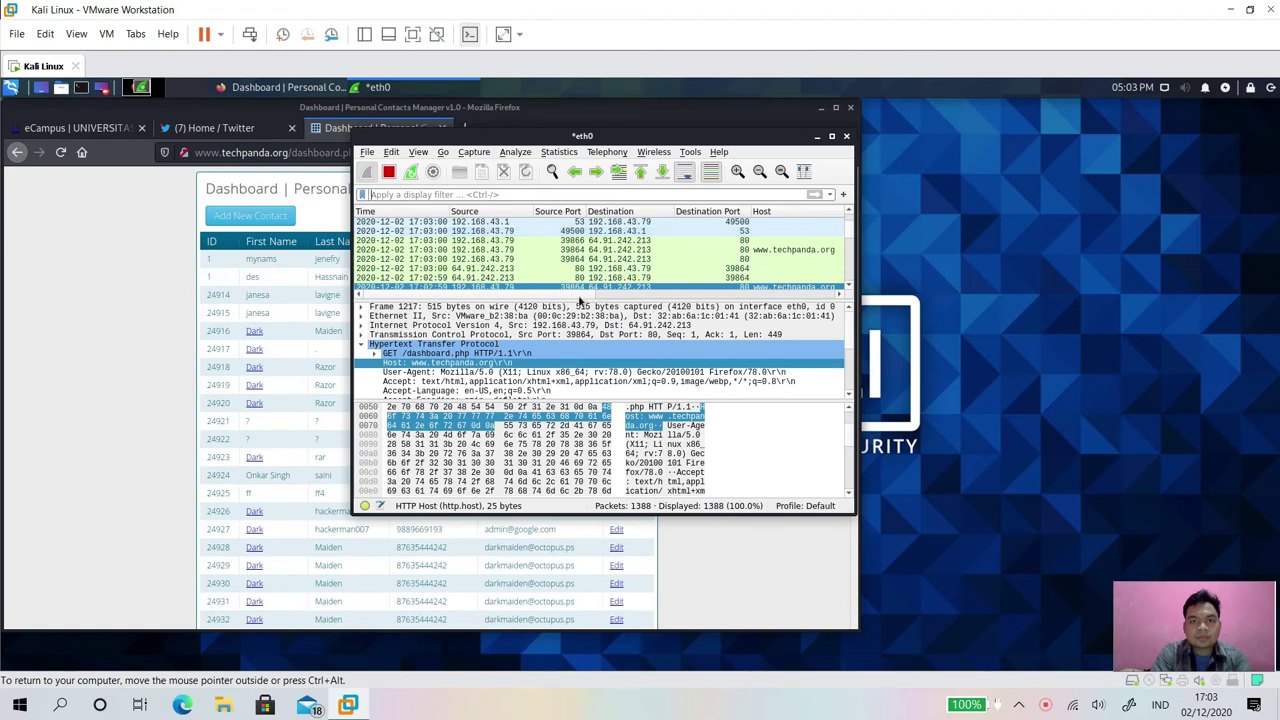
scroll(578, 296, right, 4)
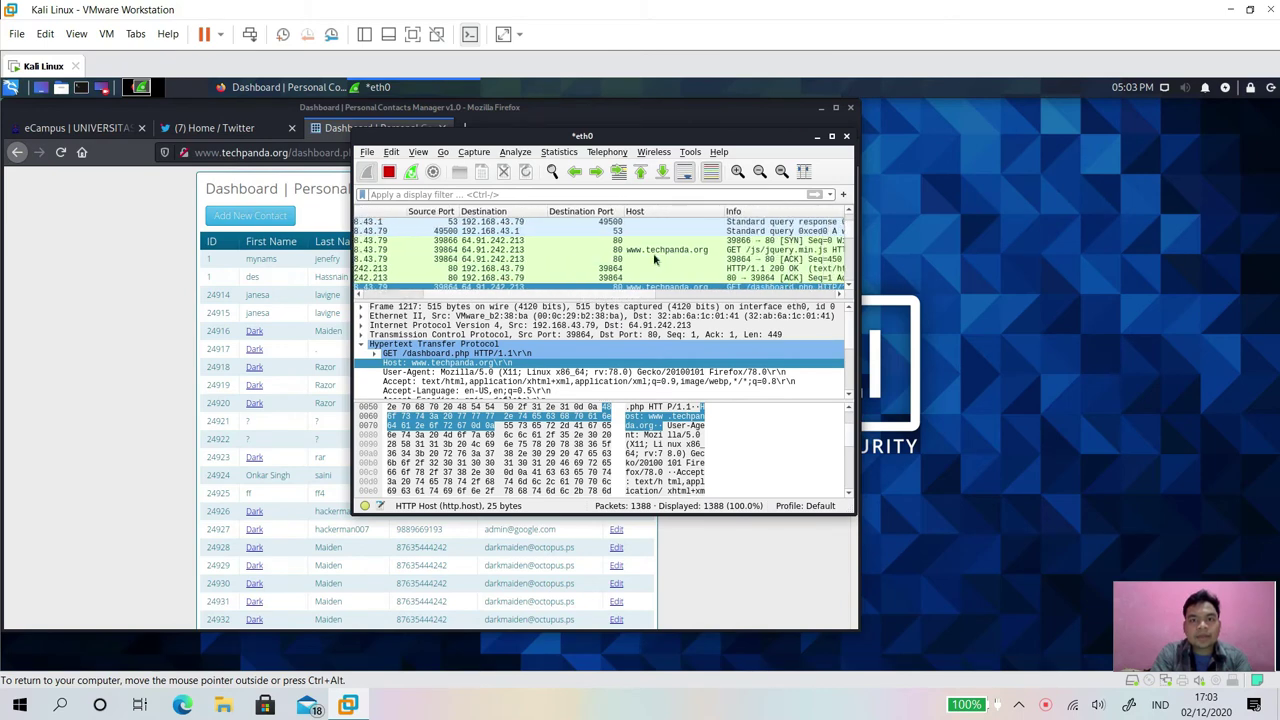
click(636, 211)
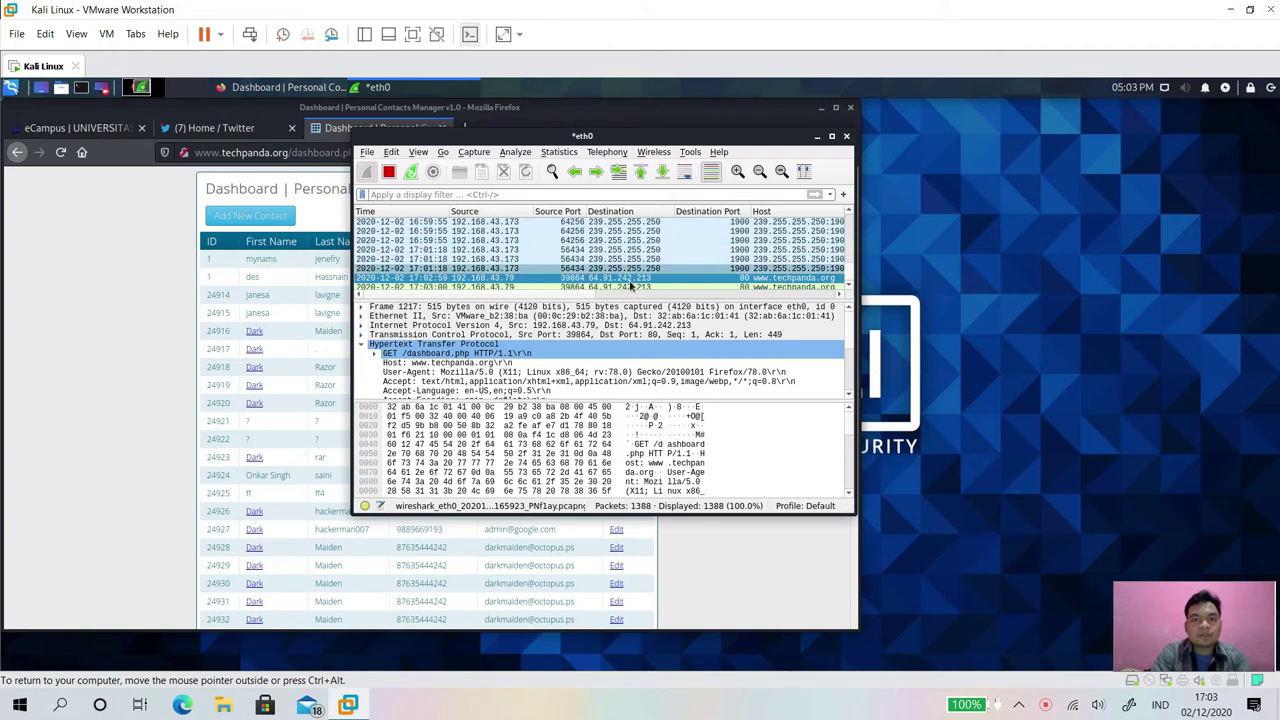
scroll(584, 300, right, 3)
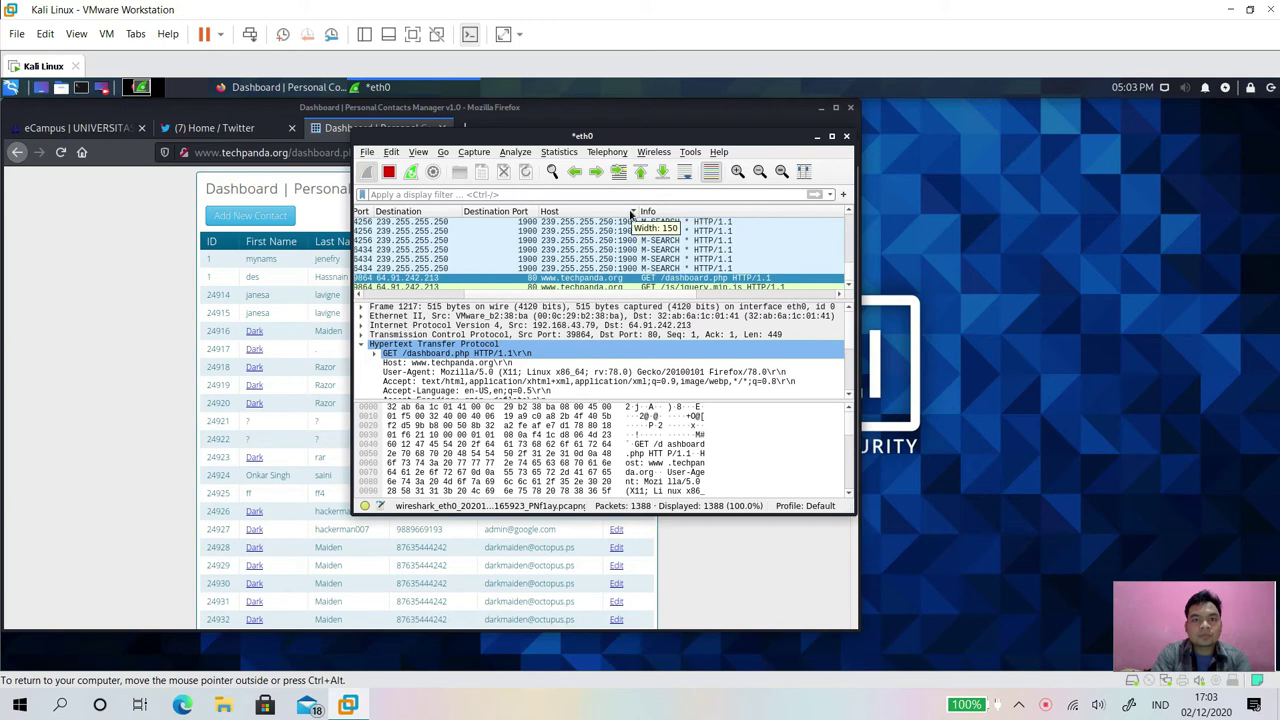
- Sort the packet list by Host in descending order and apply the display filter ssl.handshake.type ==1
click(630, 212)
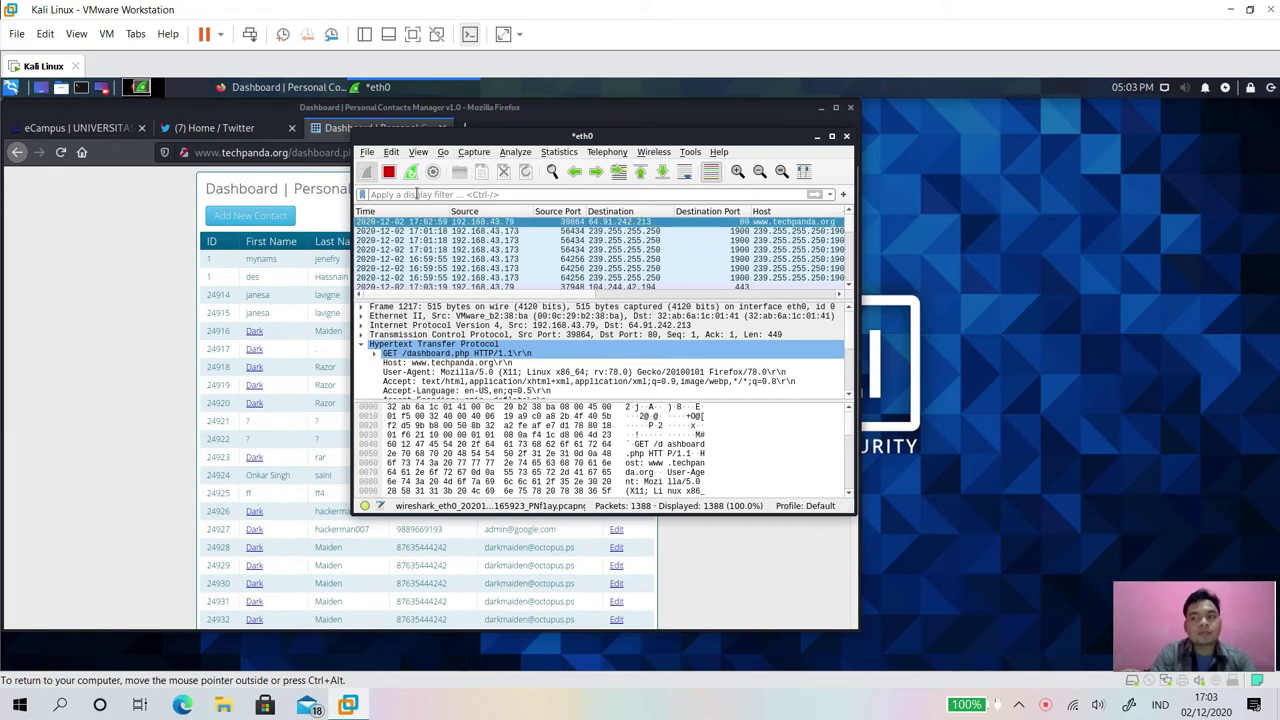
text(ss)
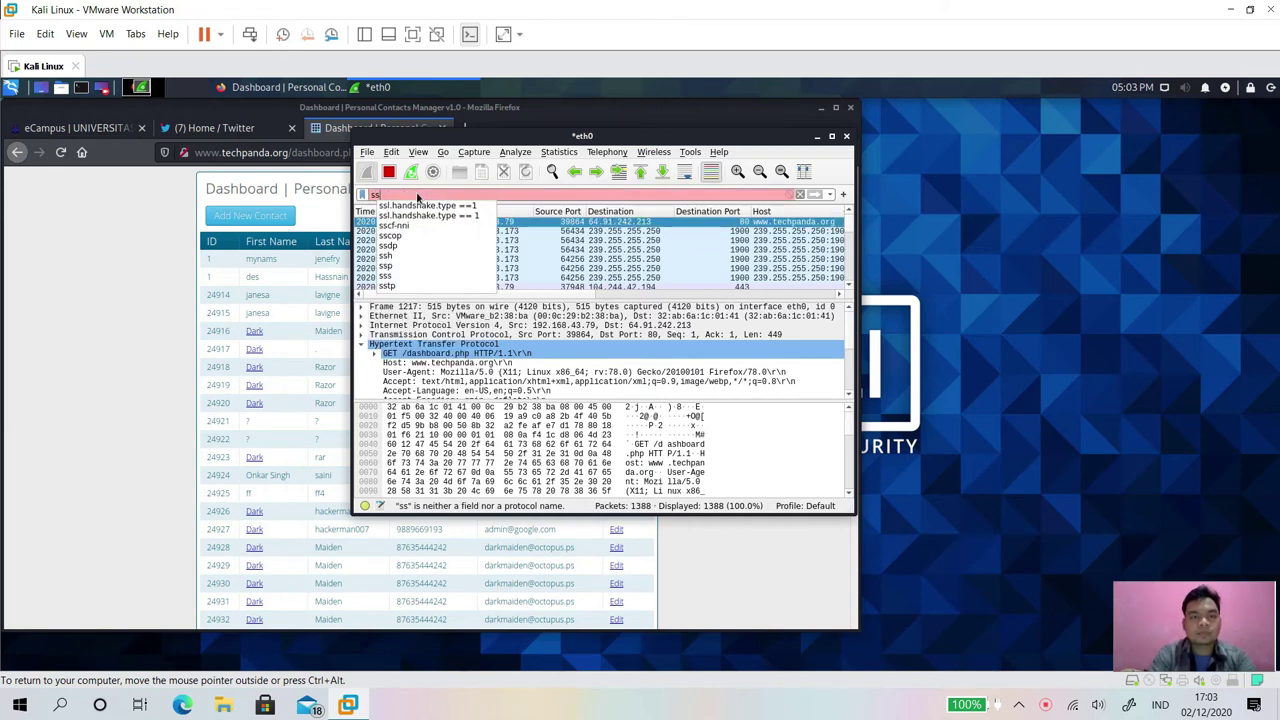
text(l.)
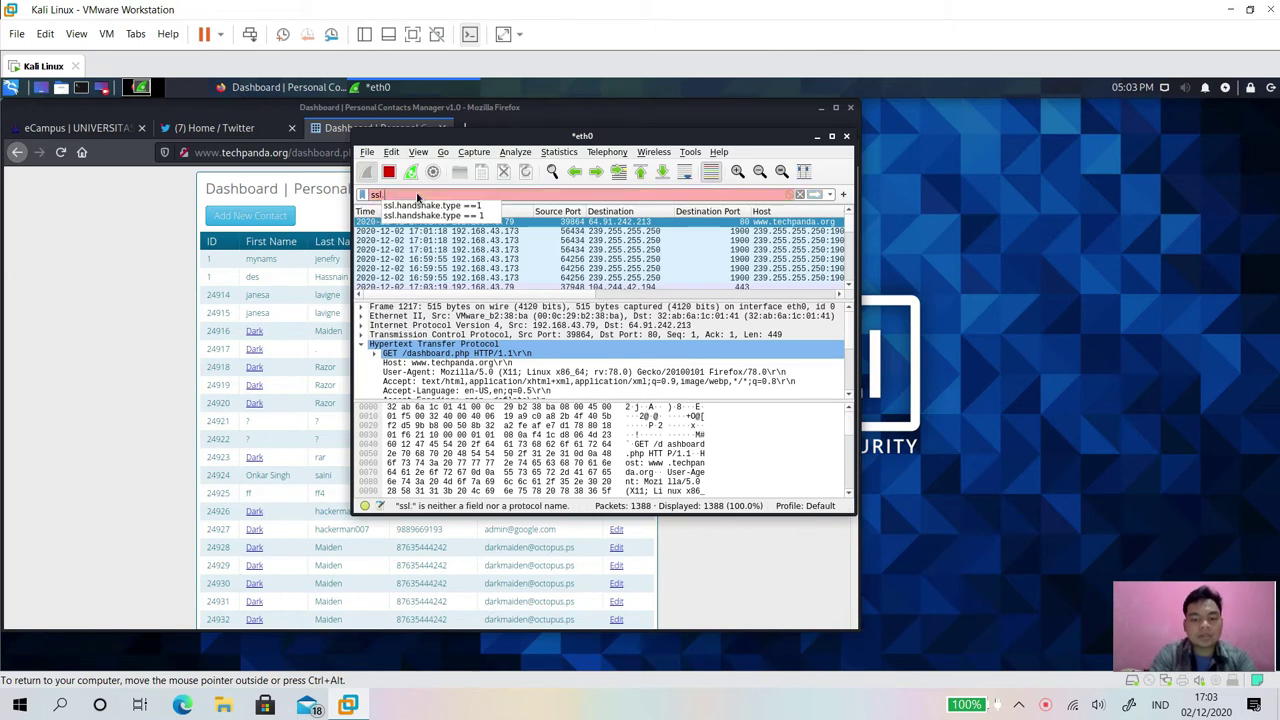
text(handshake)
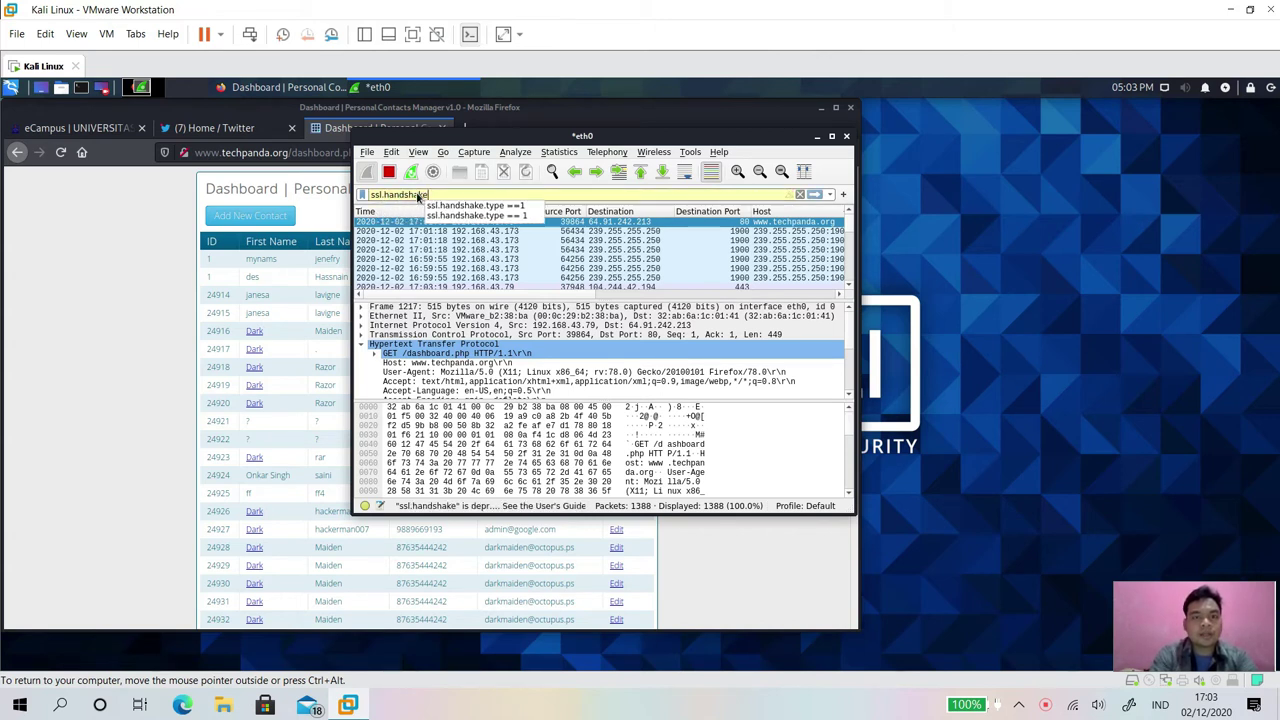
text(.type)
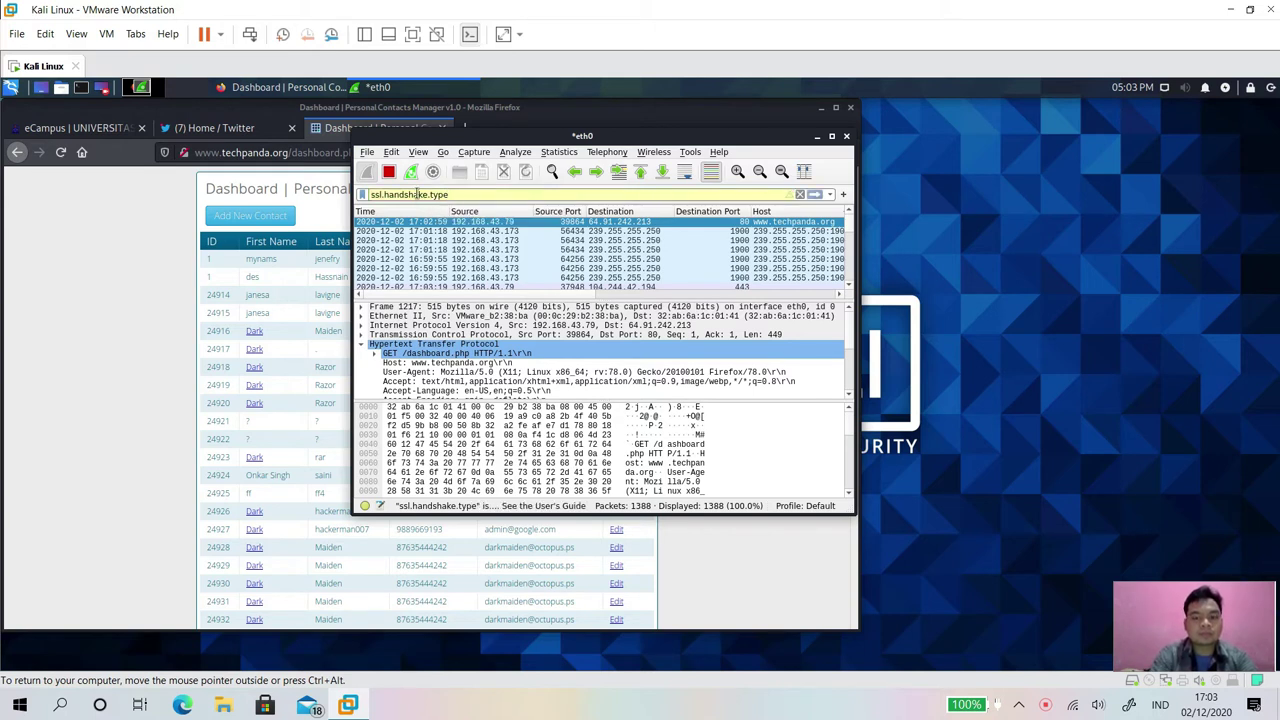
text( ==)
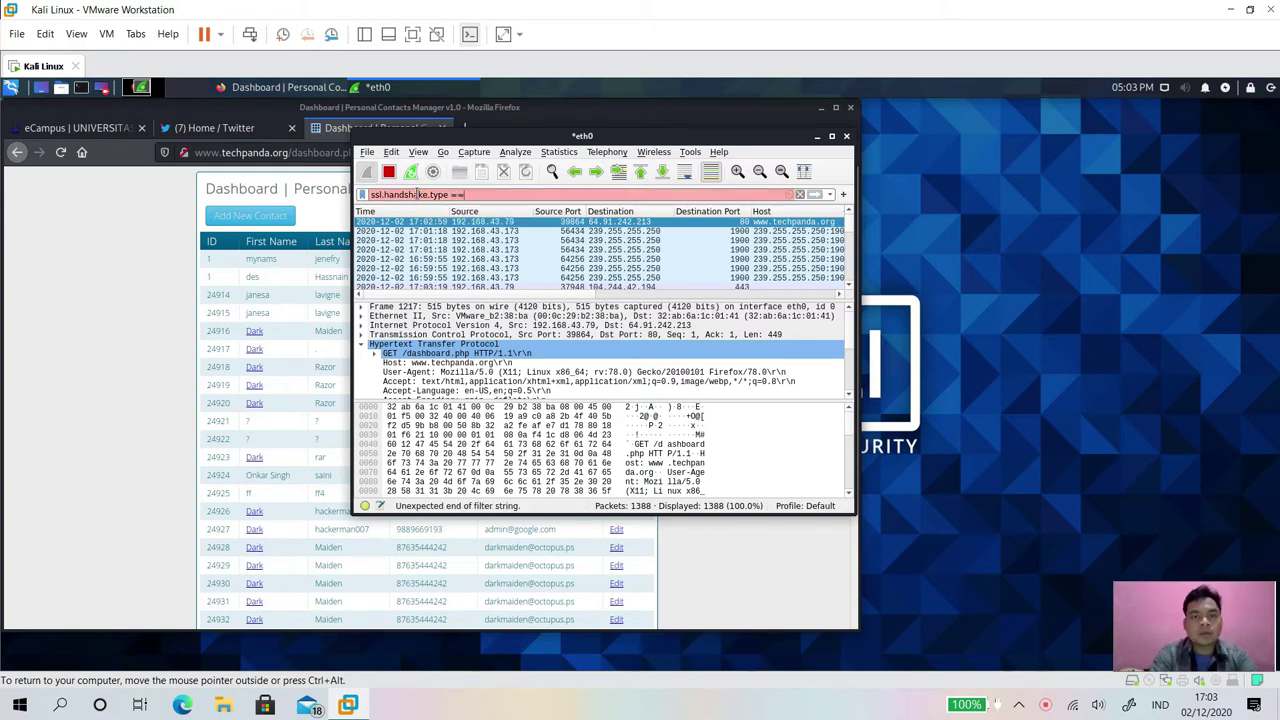
text(1)
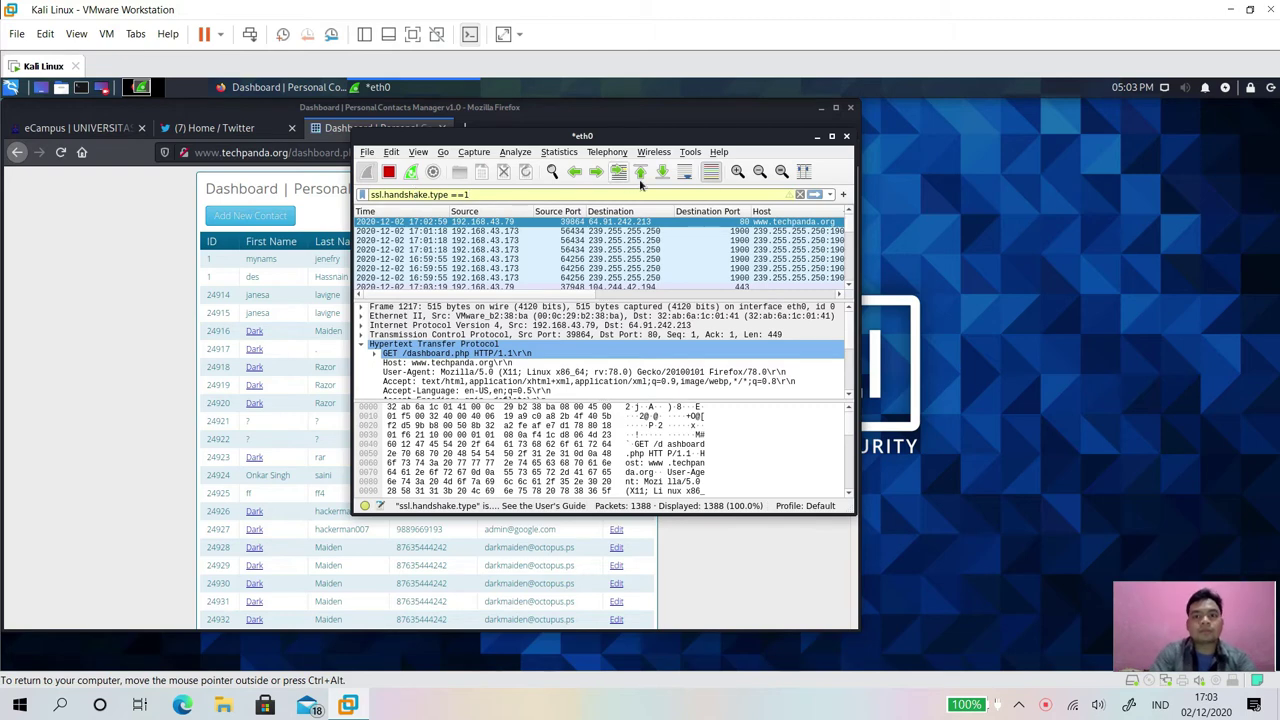
click(814, 194)
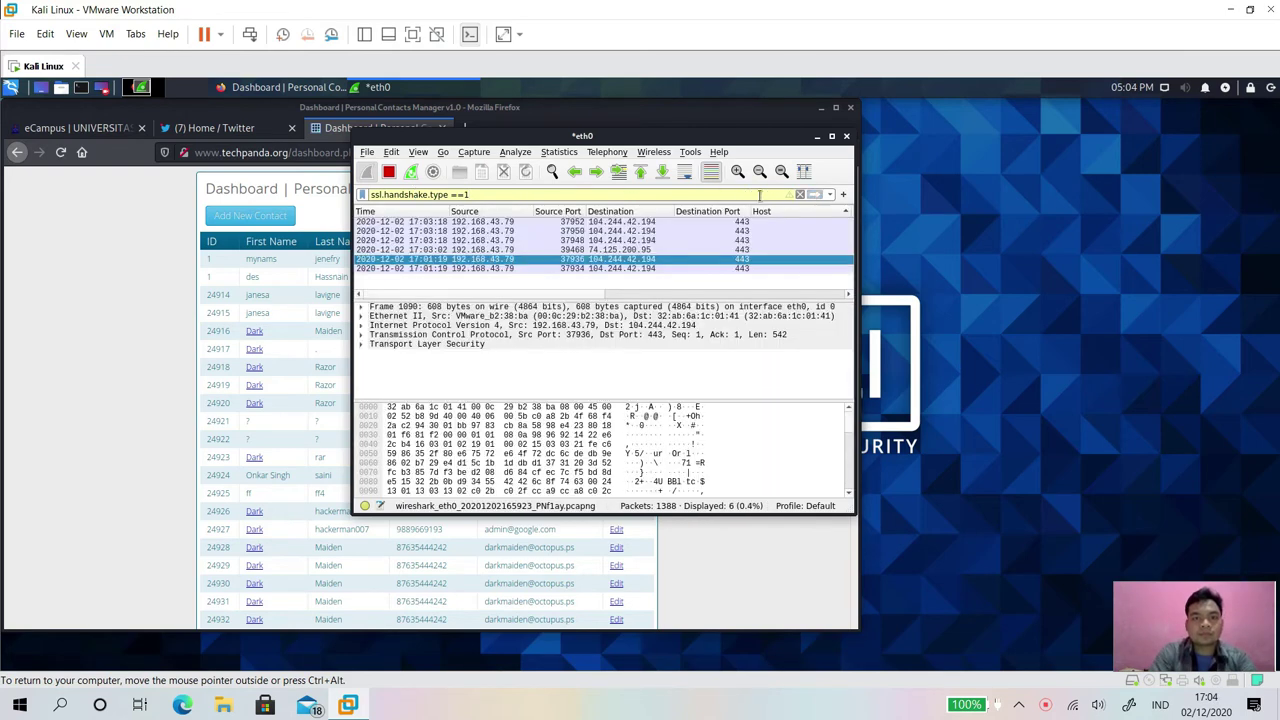
- Switch to Firefox, detach the Twitter tab into its own window, reload the techpanda.org dashboard, and return to the Wireshark capture
click(438, 270)
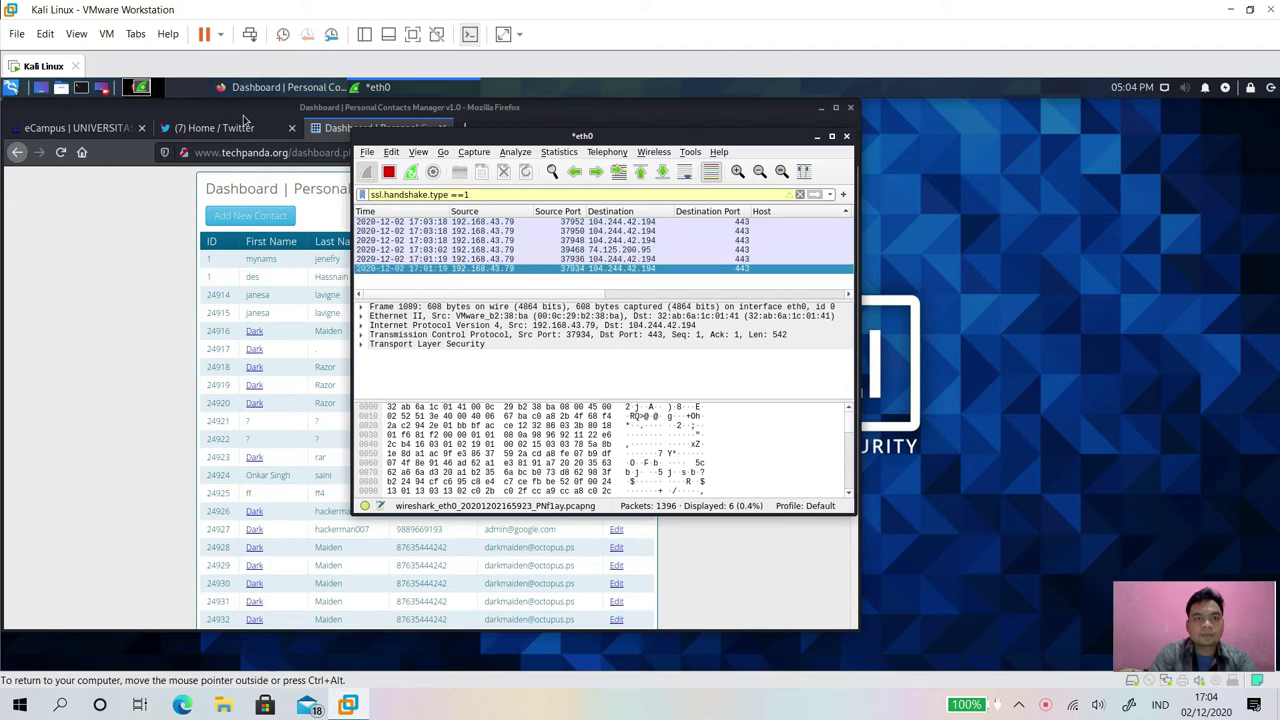
drag(237, 131, 62, 156)
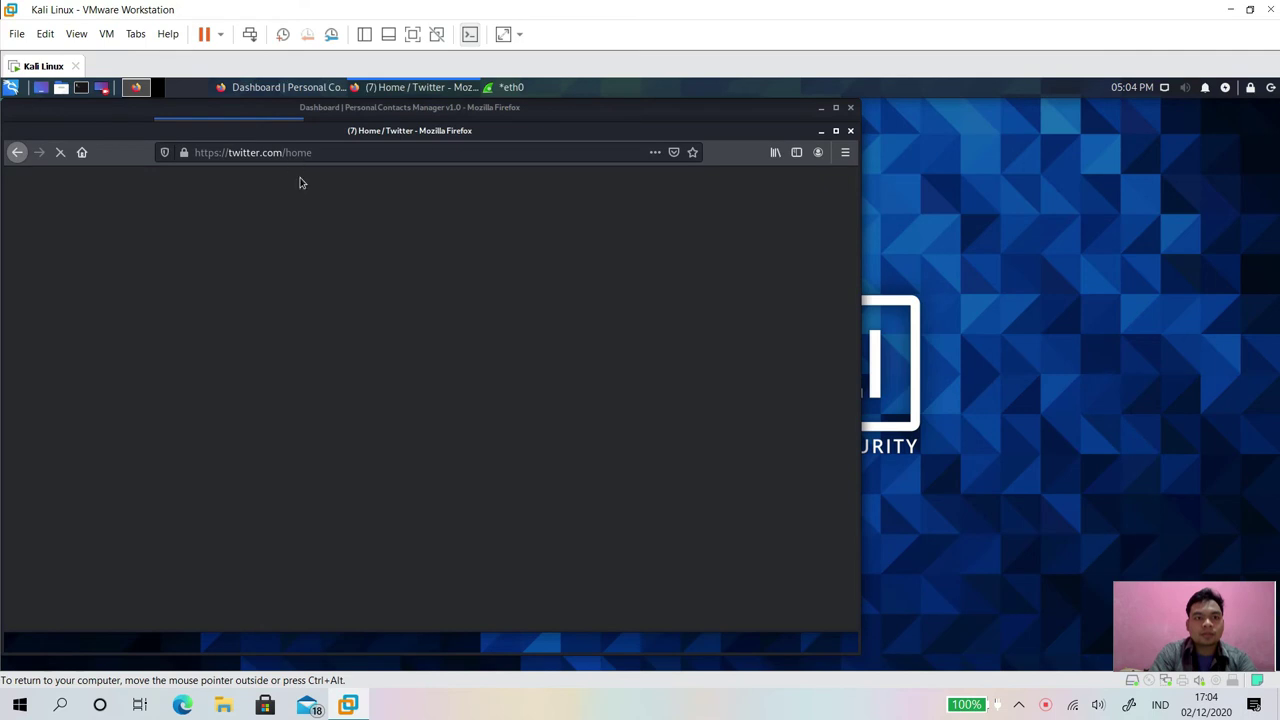
click(821, 133)
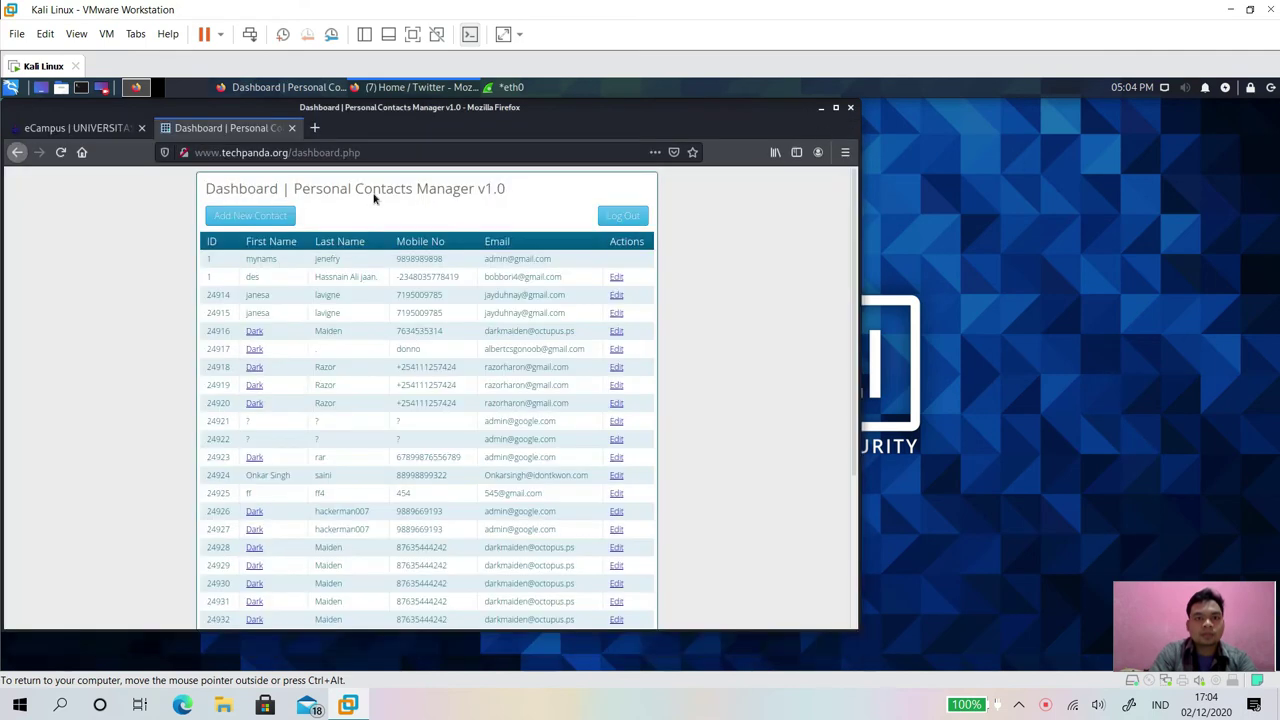
click(60, 153)
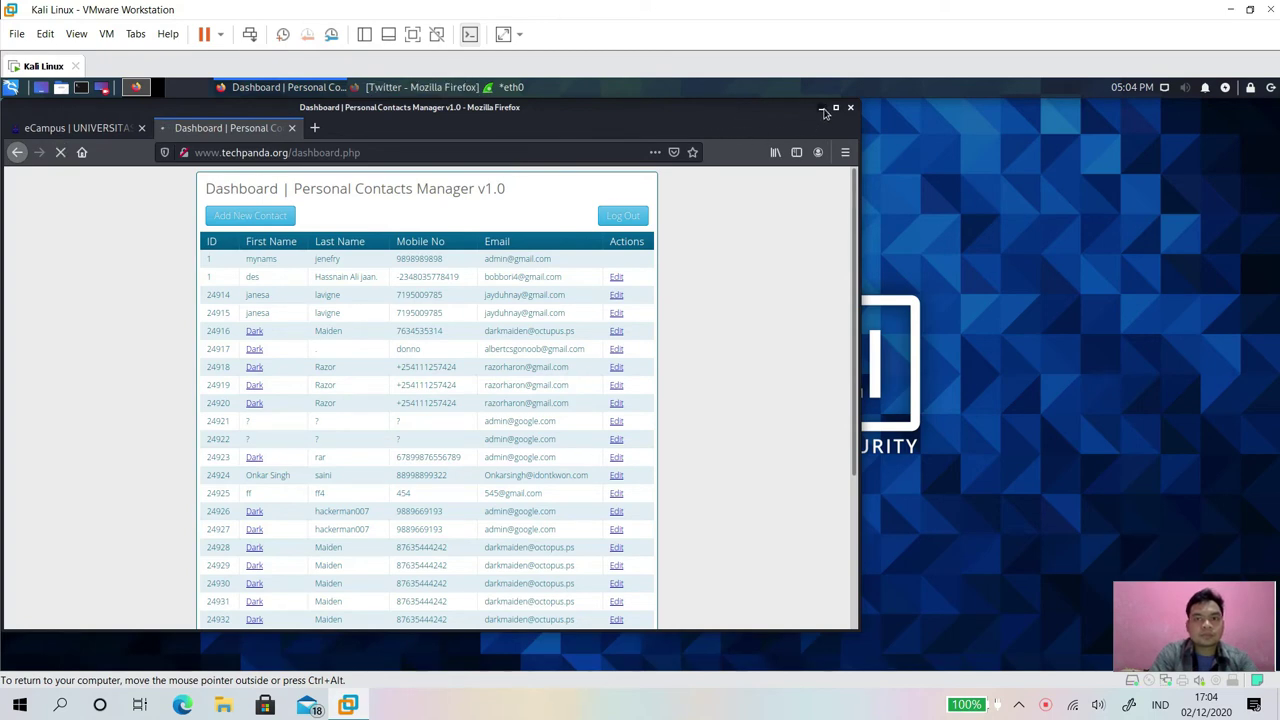
click(822, 109)
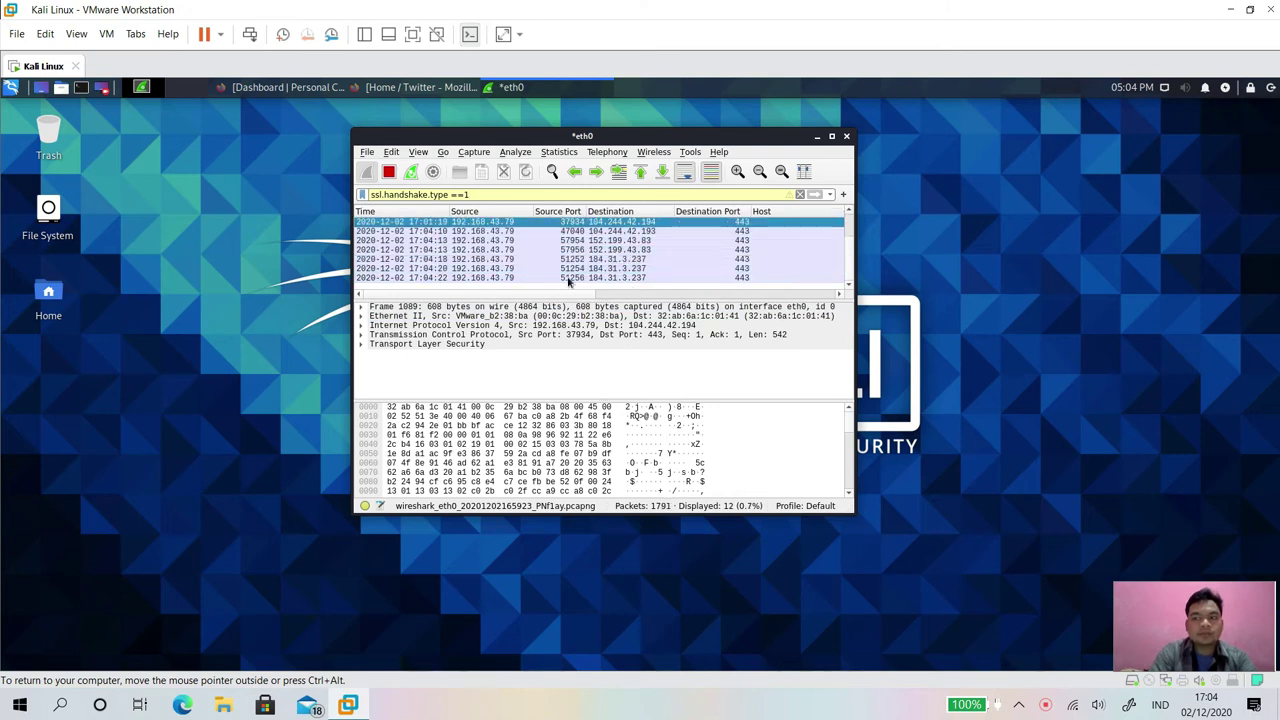
- Select the TLS packet with source port 51254 and expand its Transport Layer Security details down to Handshake Protocol: Client Hello
click(500, 269)
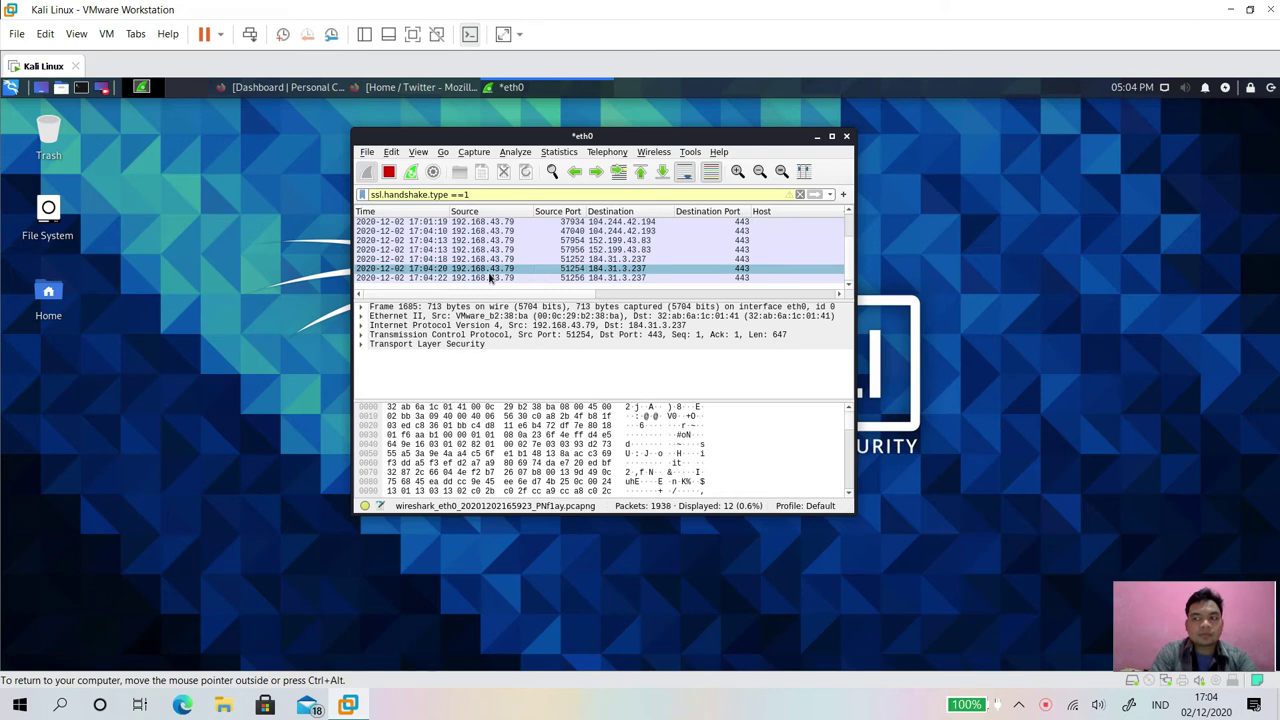
click(362, 346)
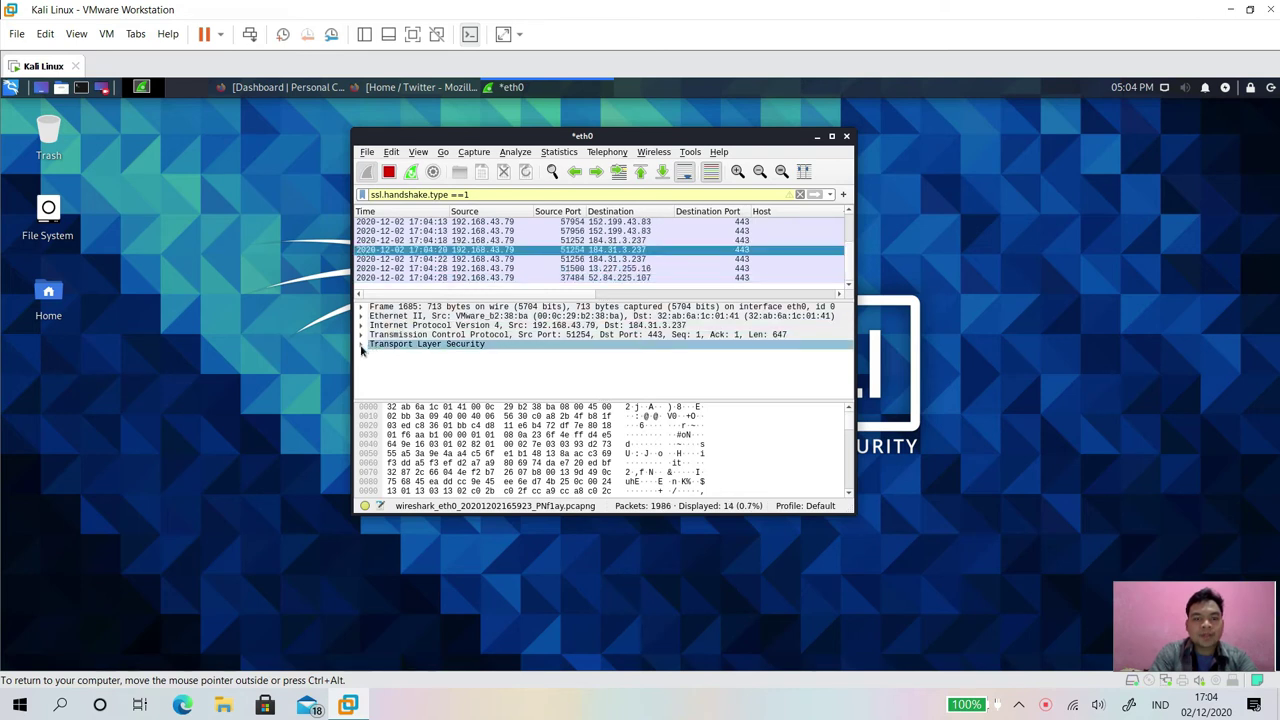
click(362, 345)
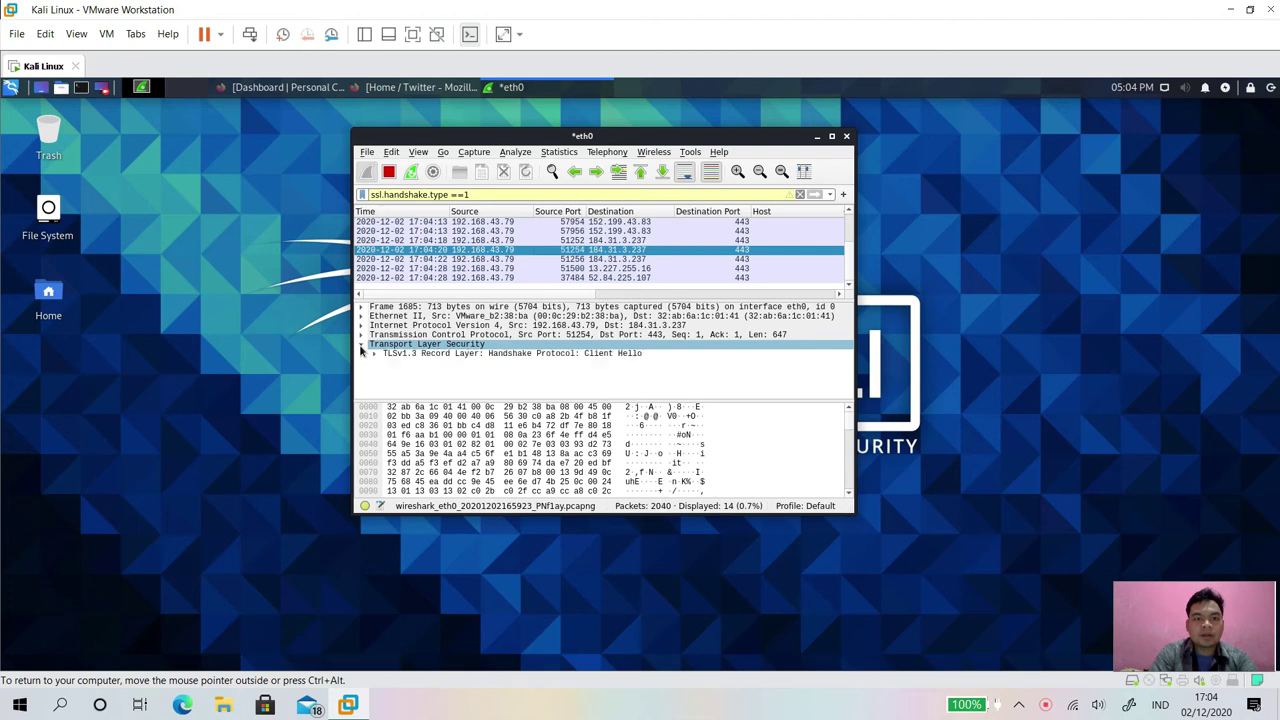
click(375, 356)
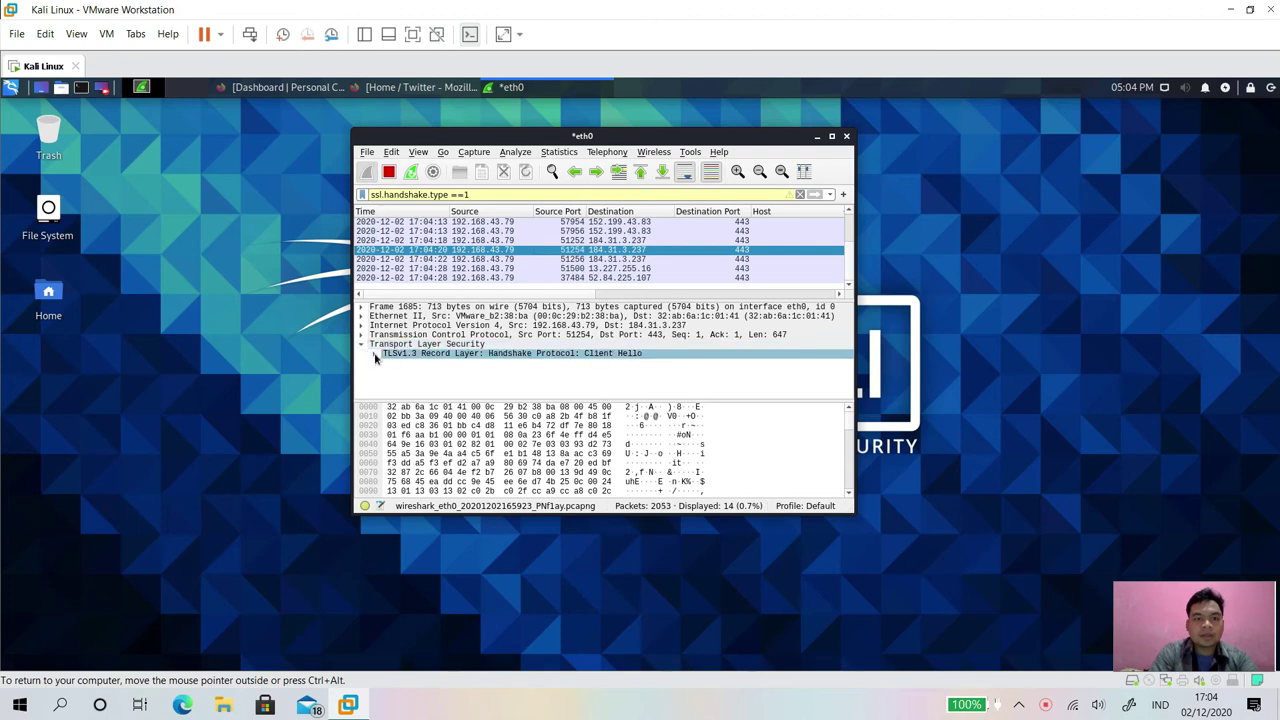
click(376, 355)
click(438, 391)
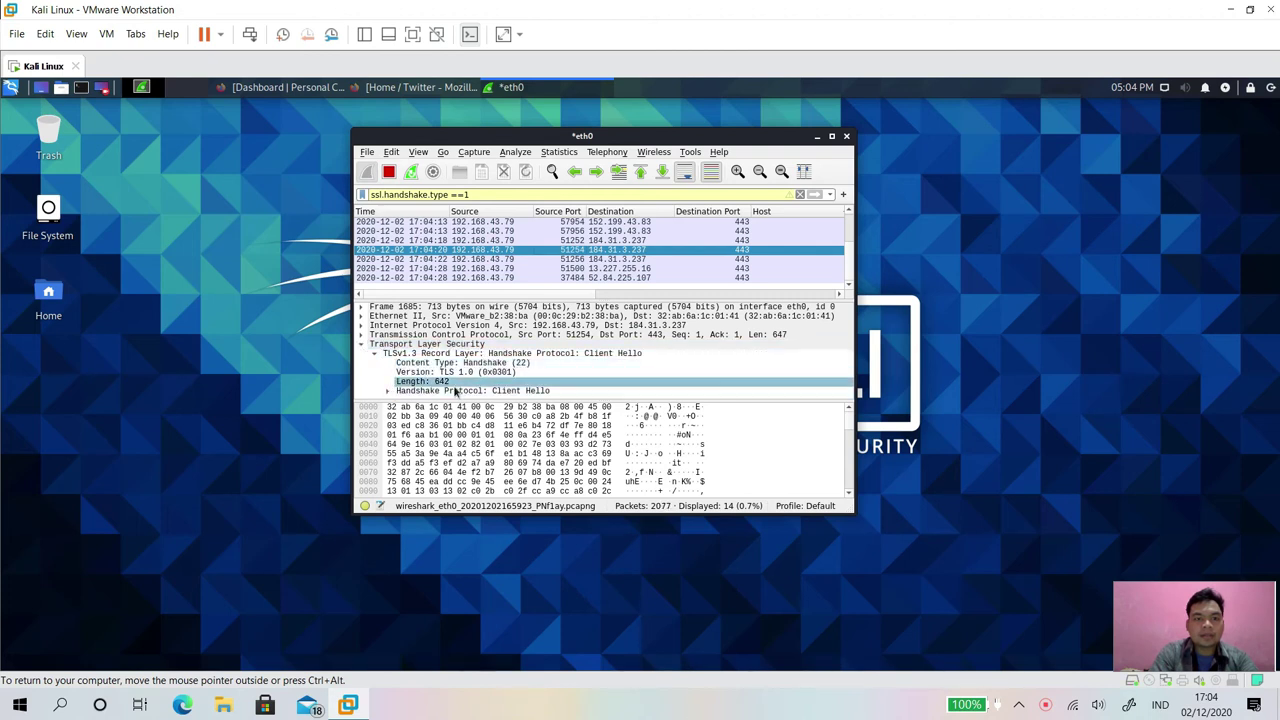
click(389, 392)
- Expand the server_name extension of the Client Hello and its Server Name Indication extension
click(507, 373)
scroll(507, 373, down, 2)
drag(505, 372, 463, 374)
scroll(463, 374, down, 1)
click(463, 372)
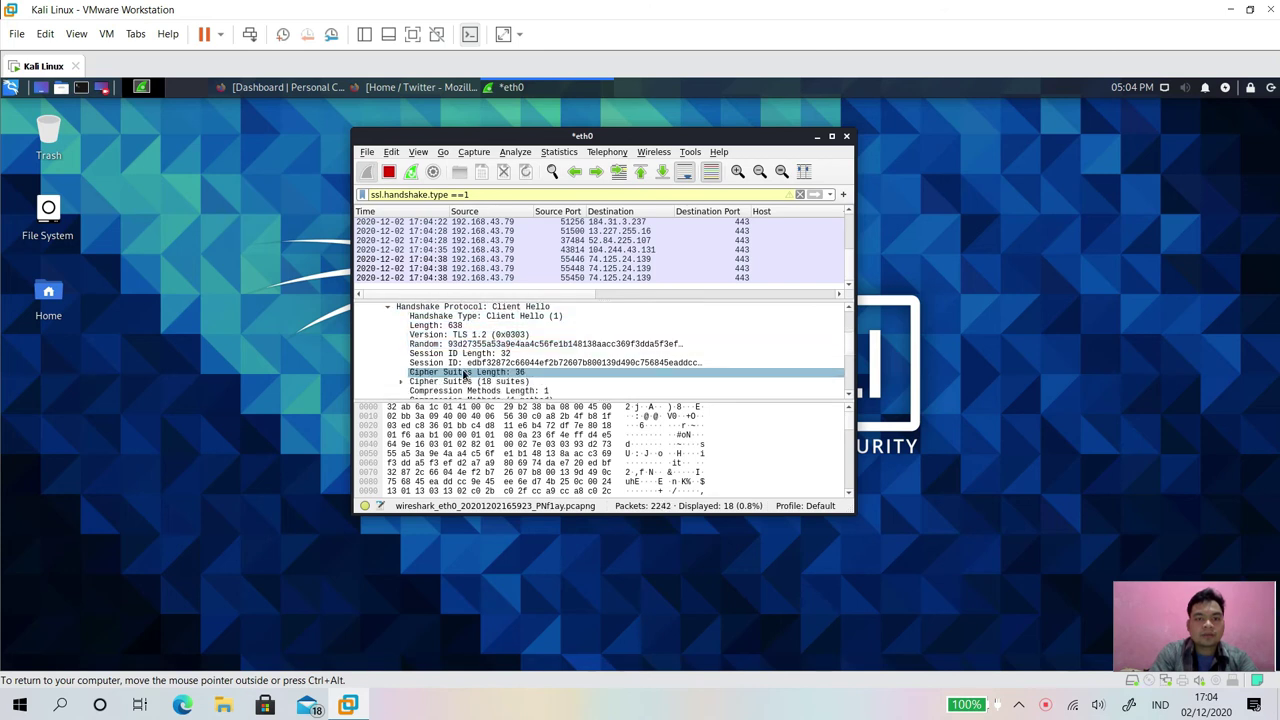
scroll(463, 374, down, 3)
click(463, 372)
drag(463, 374, 454, 336)
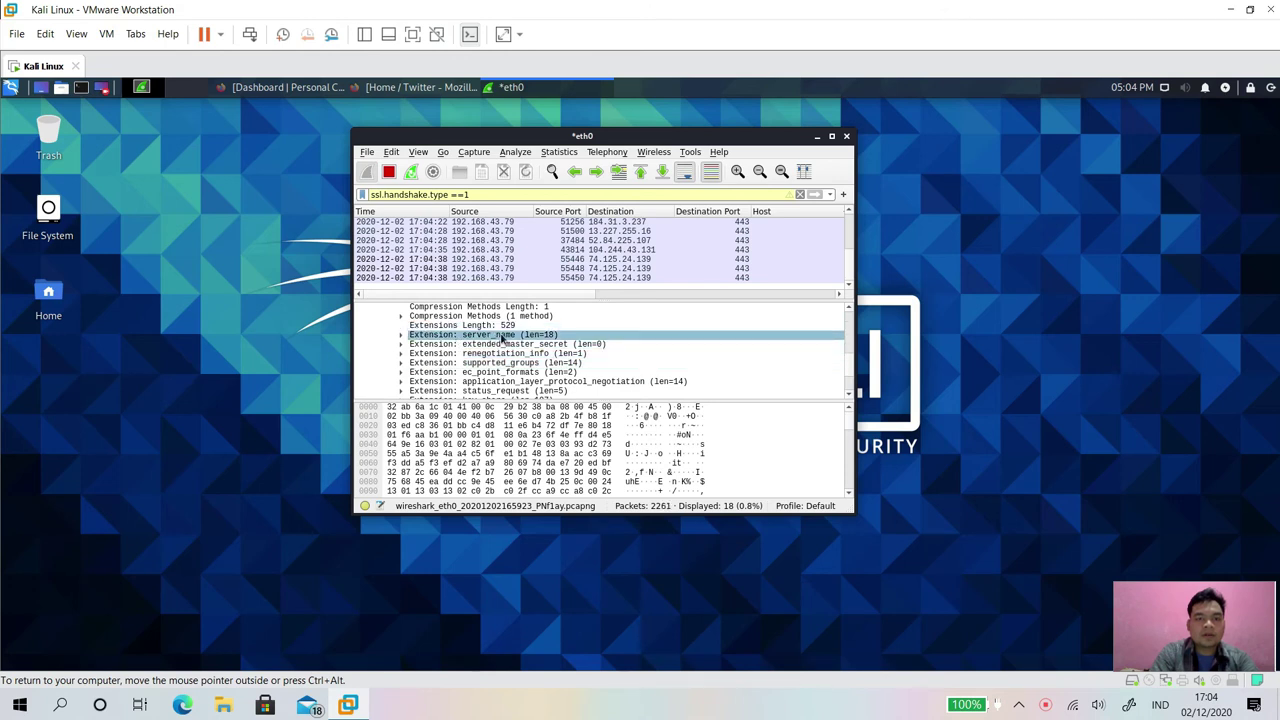
drag(505, 340, 401, 342)
click(401, 336)
drag(433, 340, 455, 366)
click(415, 364)
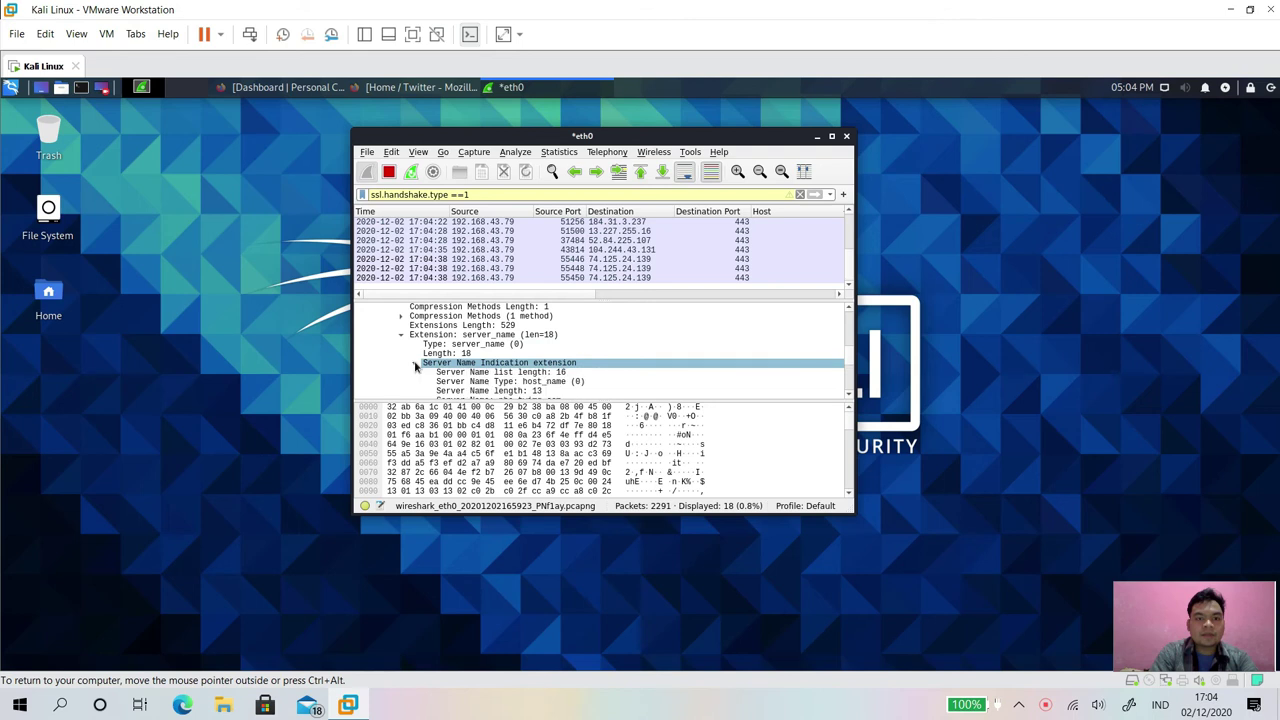
- Apply the Server Name field pbs.twimg.com as a packet list column
drag(415, 365, 505, 377)
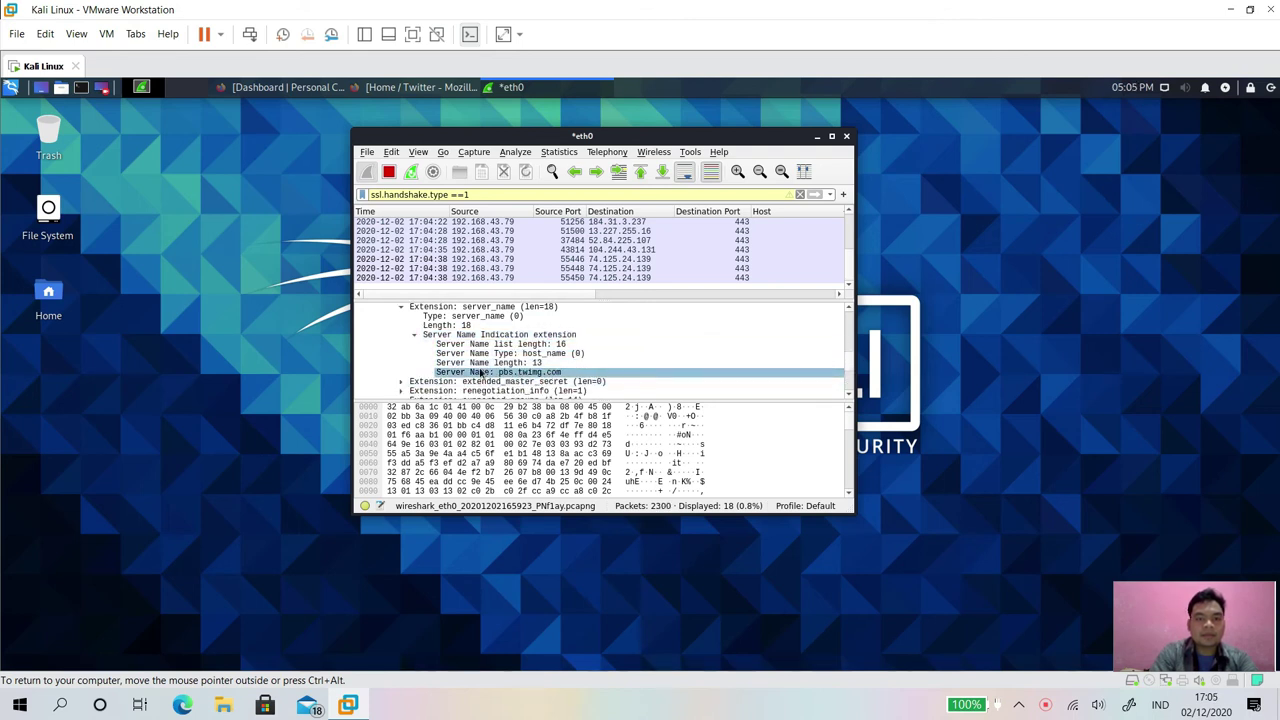
right_click(523, 375)
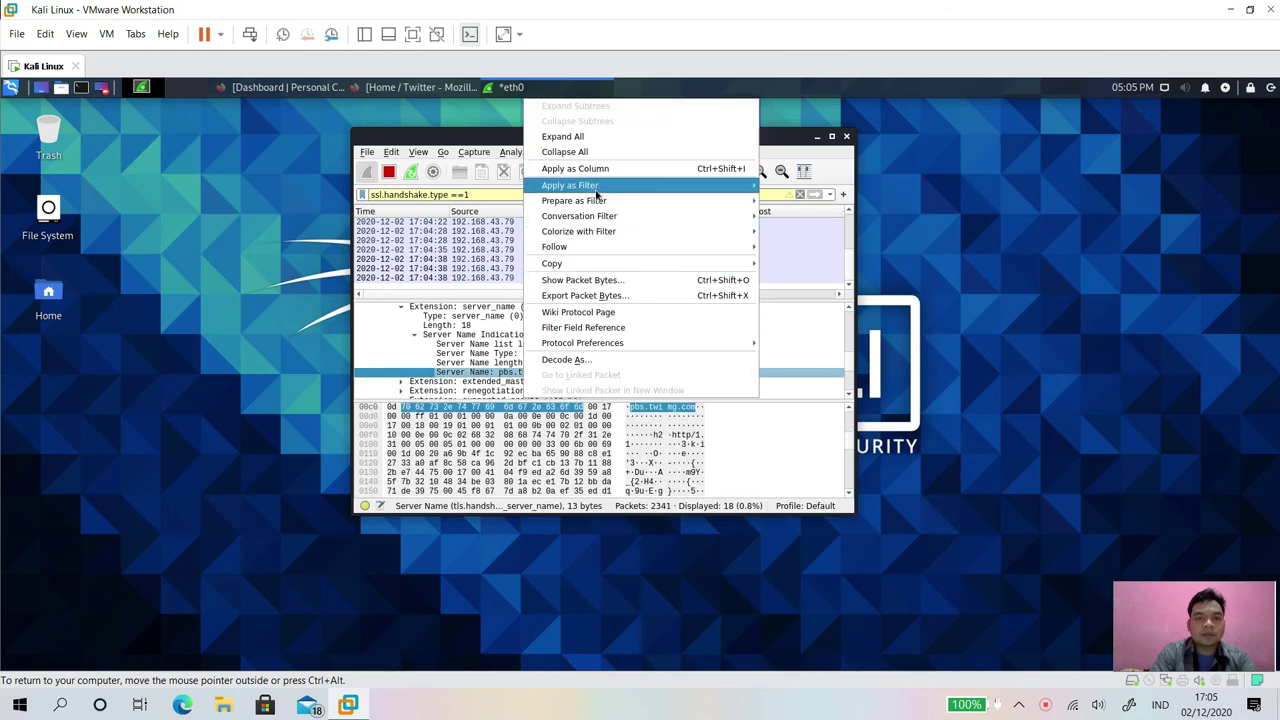
mouse_move(655, 184)
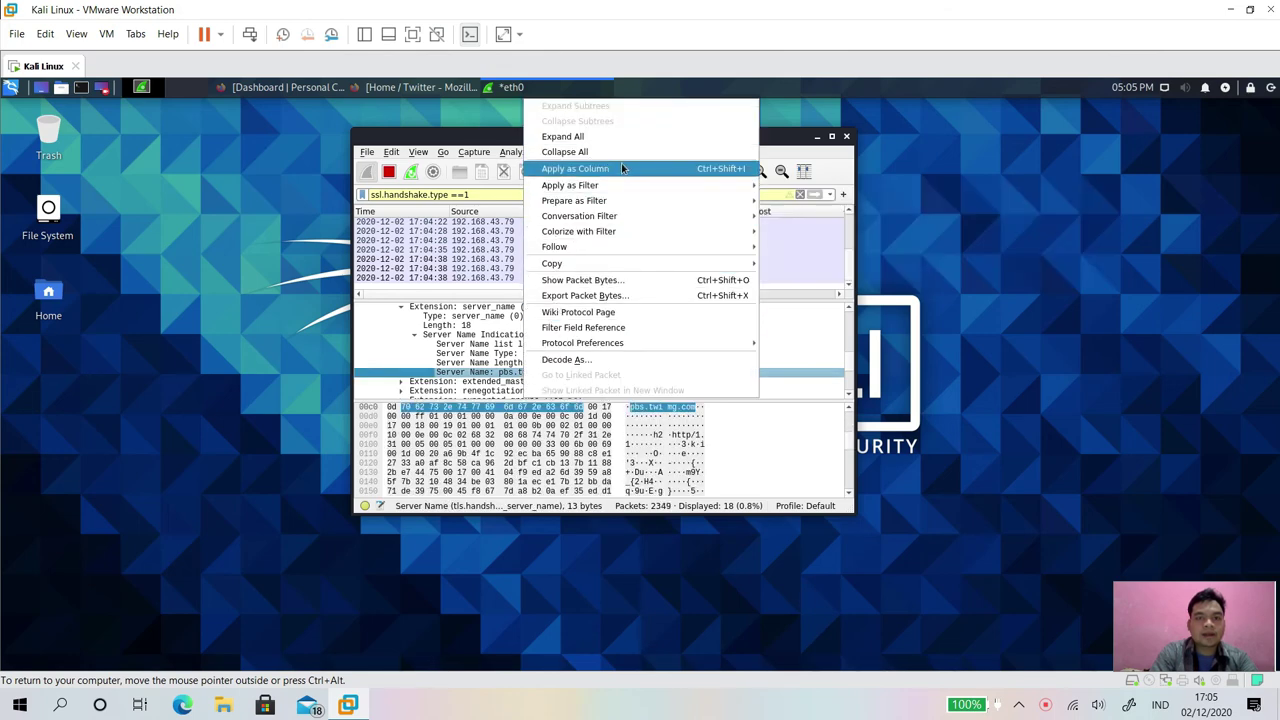
click(622, 168)
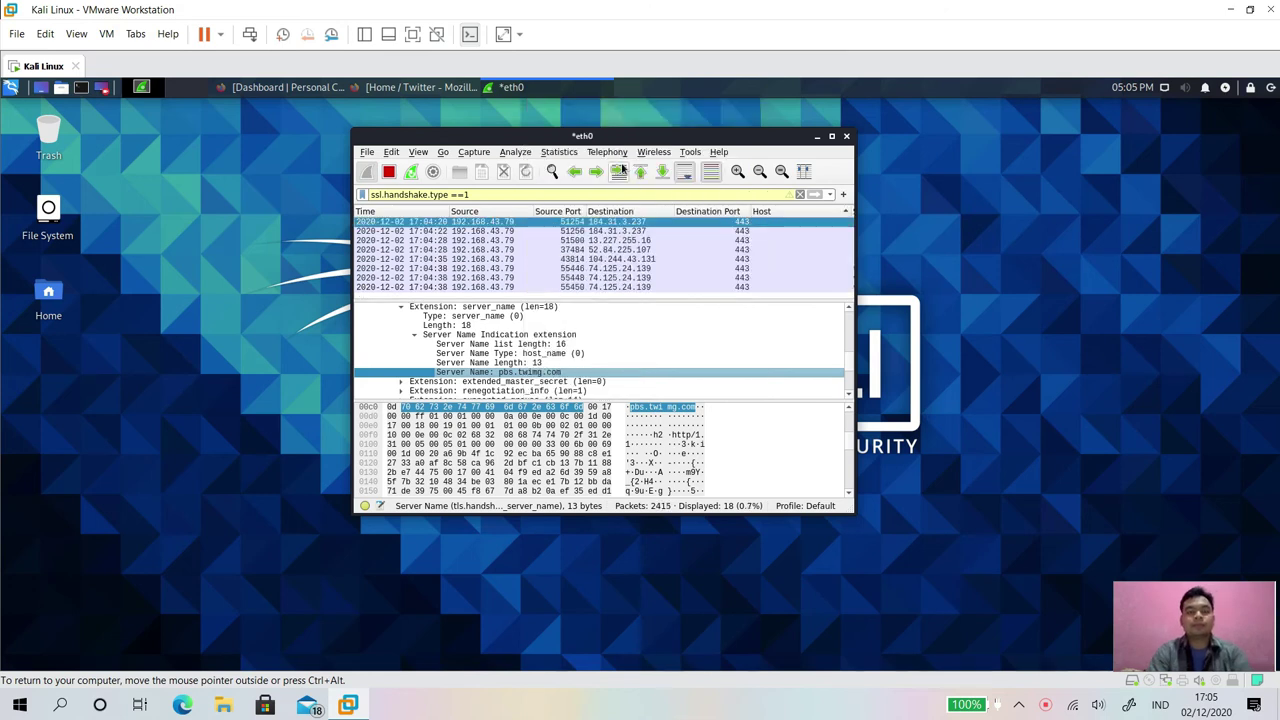
- Clear the ssl.handshake.type display filter and bring the Server Name column of the packet list into view
scroll(637, 249, up, 3)
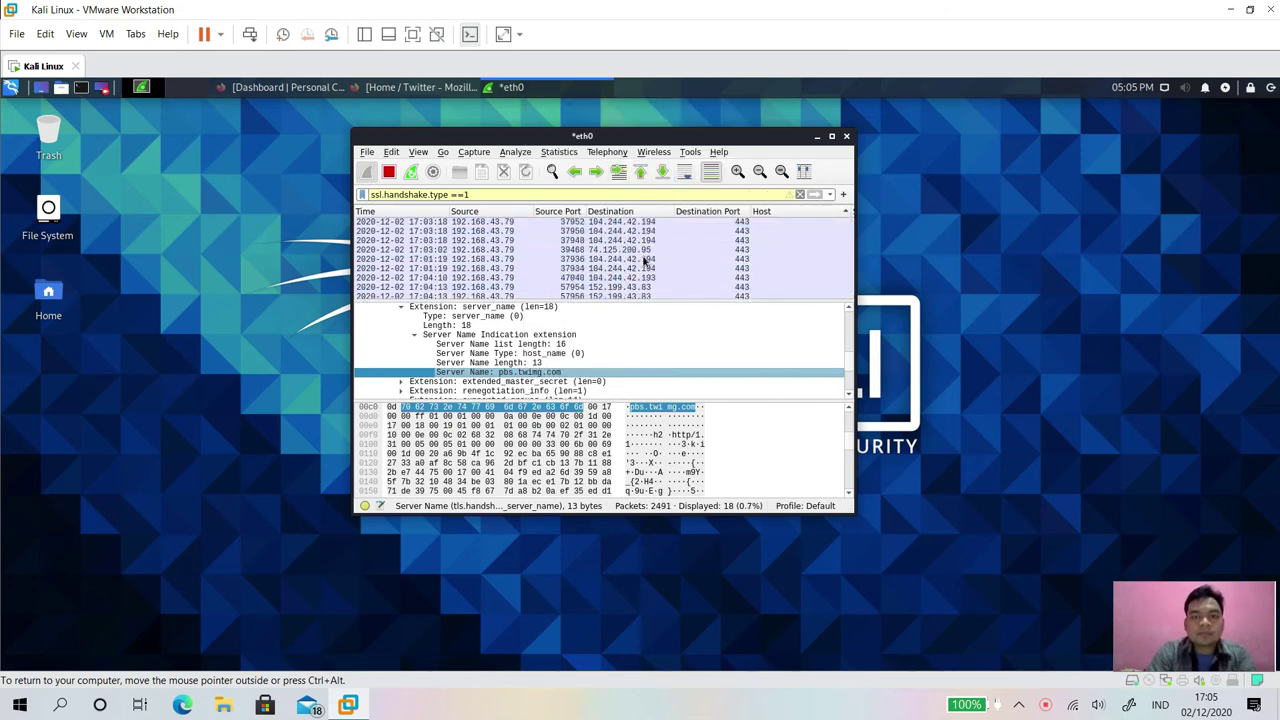
click(800, 194)
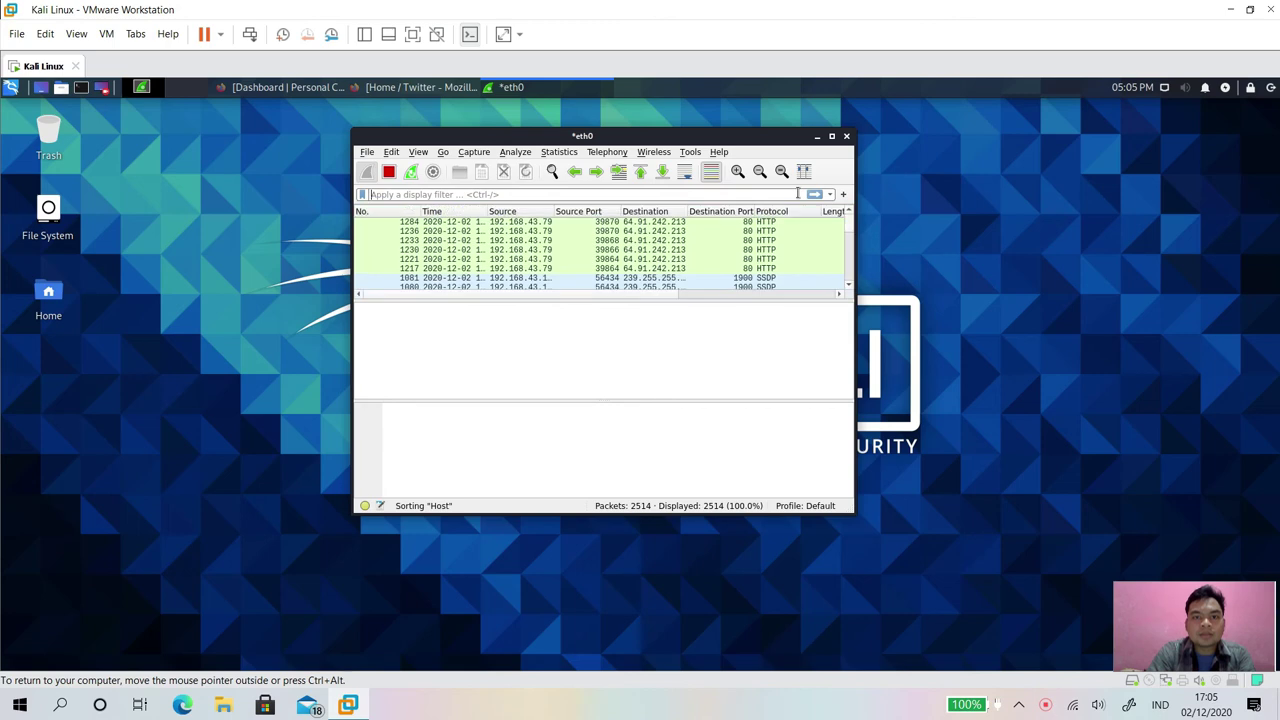
drag(543, 294, 571, 290)
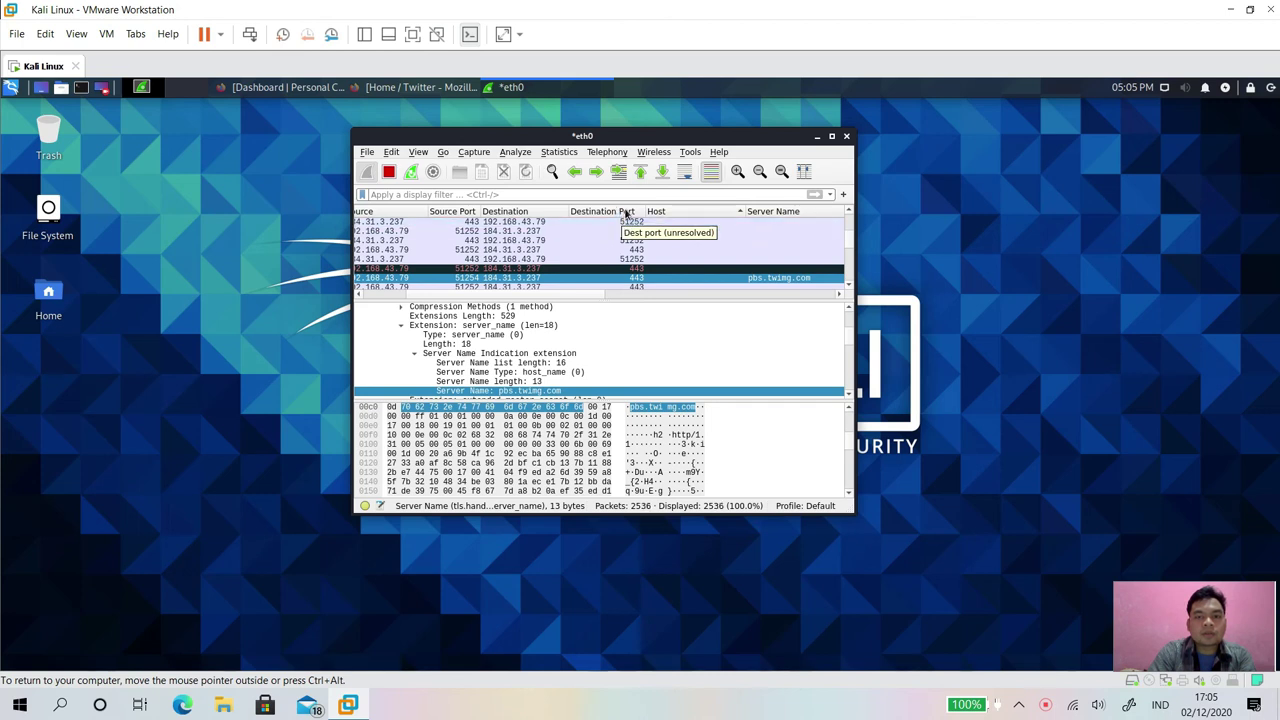
- Left-align the Destination Port and Host columns of the packet list
right_click(624, 213)
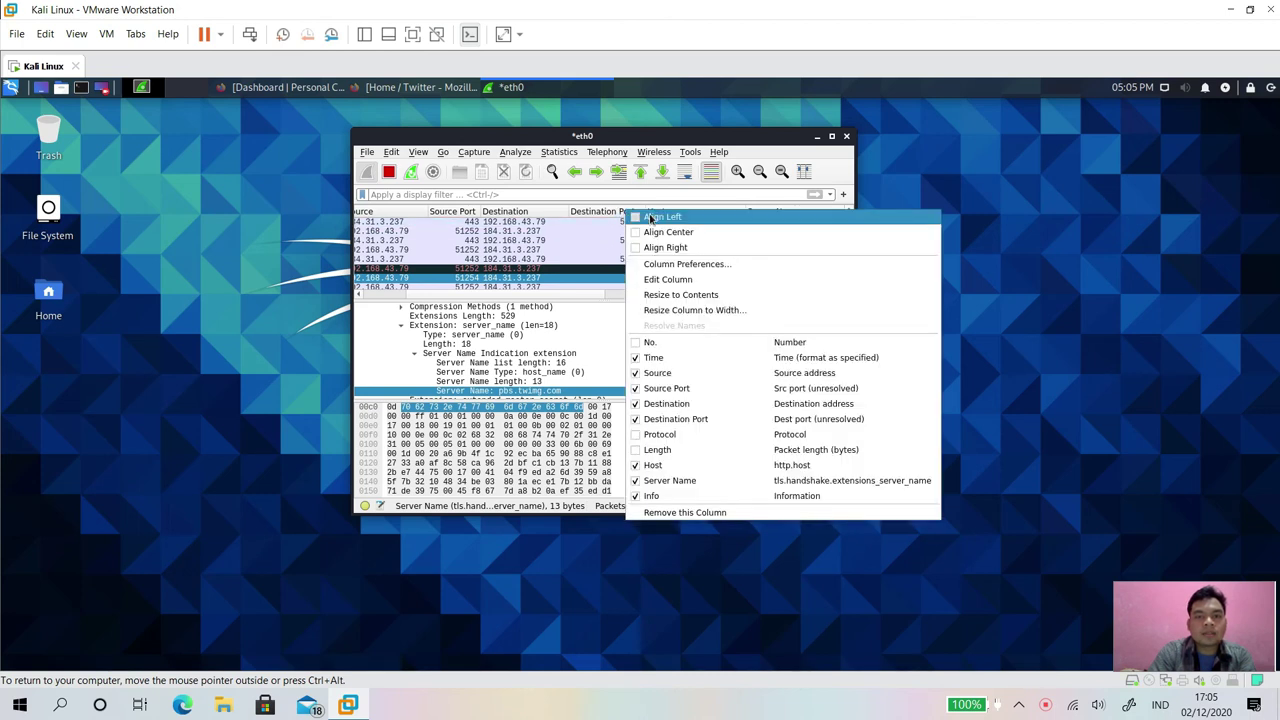
click(650, 217)
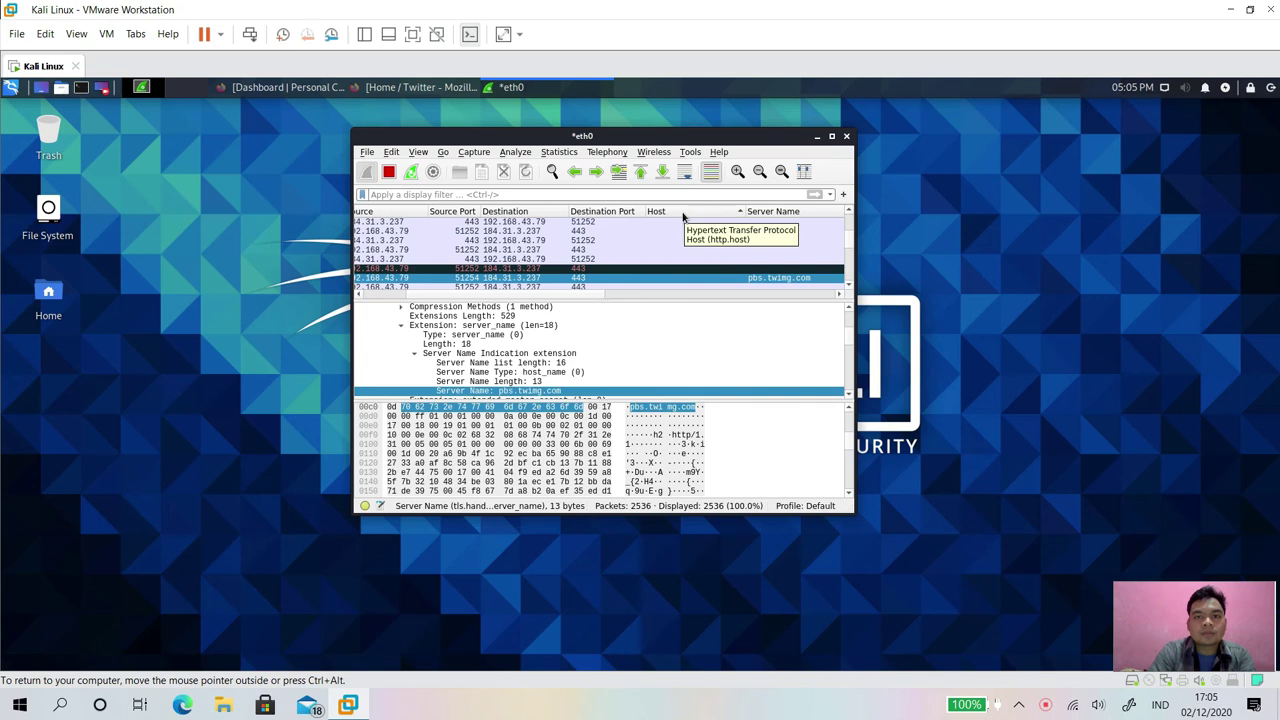
drag(595, 297, 688, 300)
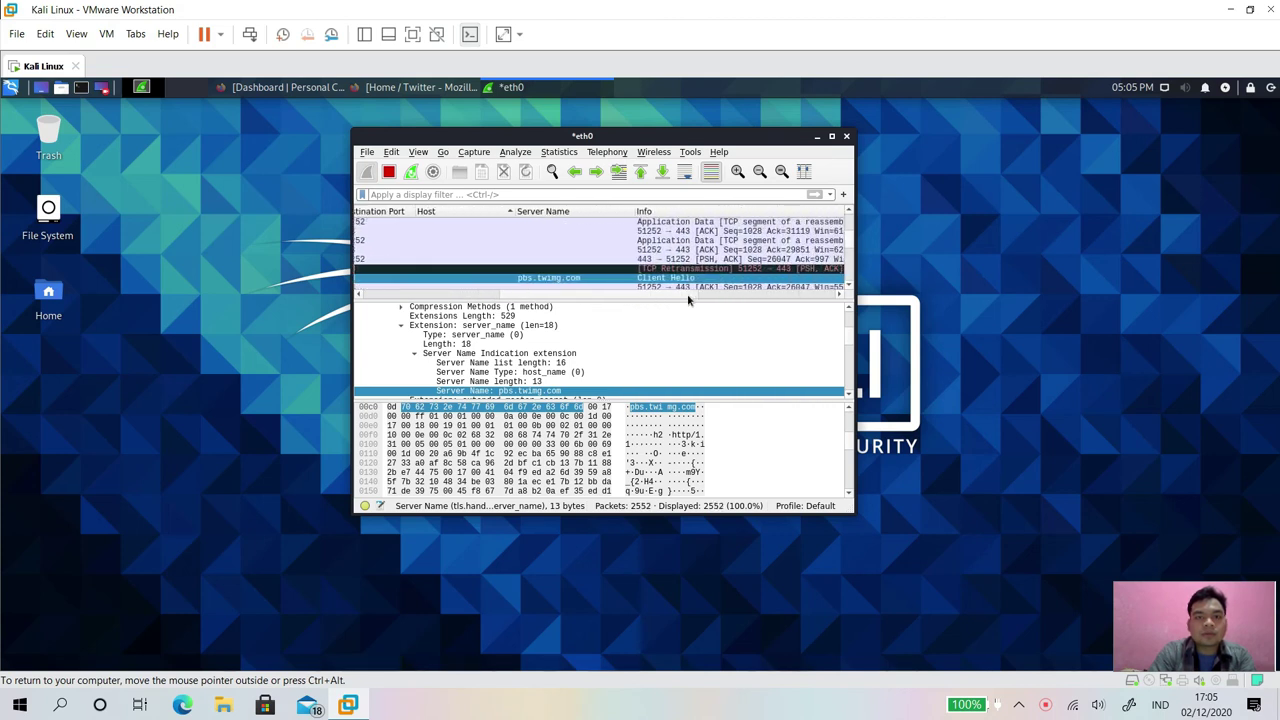
right_click(478, 214)
click(492, 218)
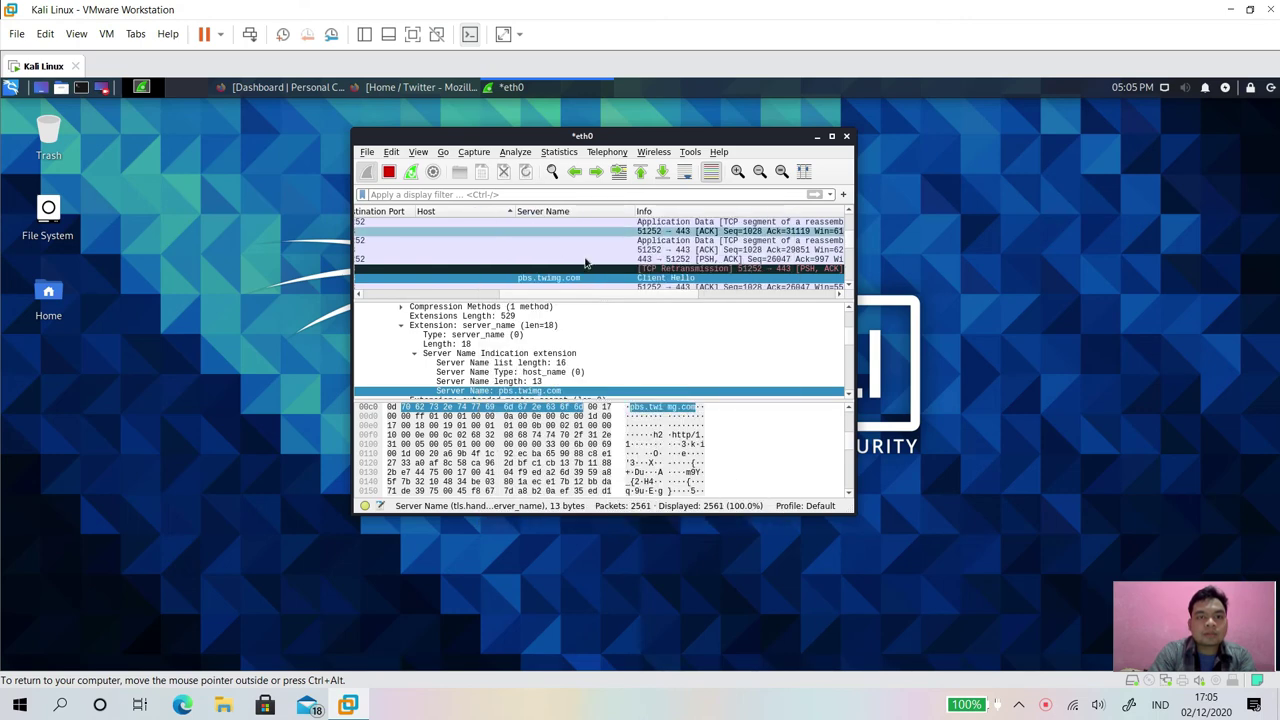
- Left-align the Source Port column of the packet list and sort the packets by it
drag(484, 298, 449, 296)
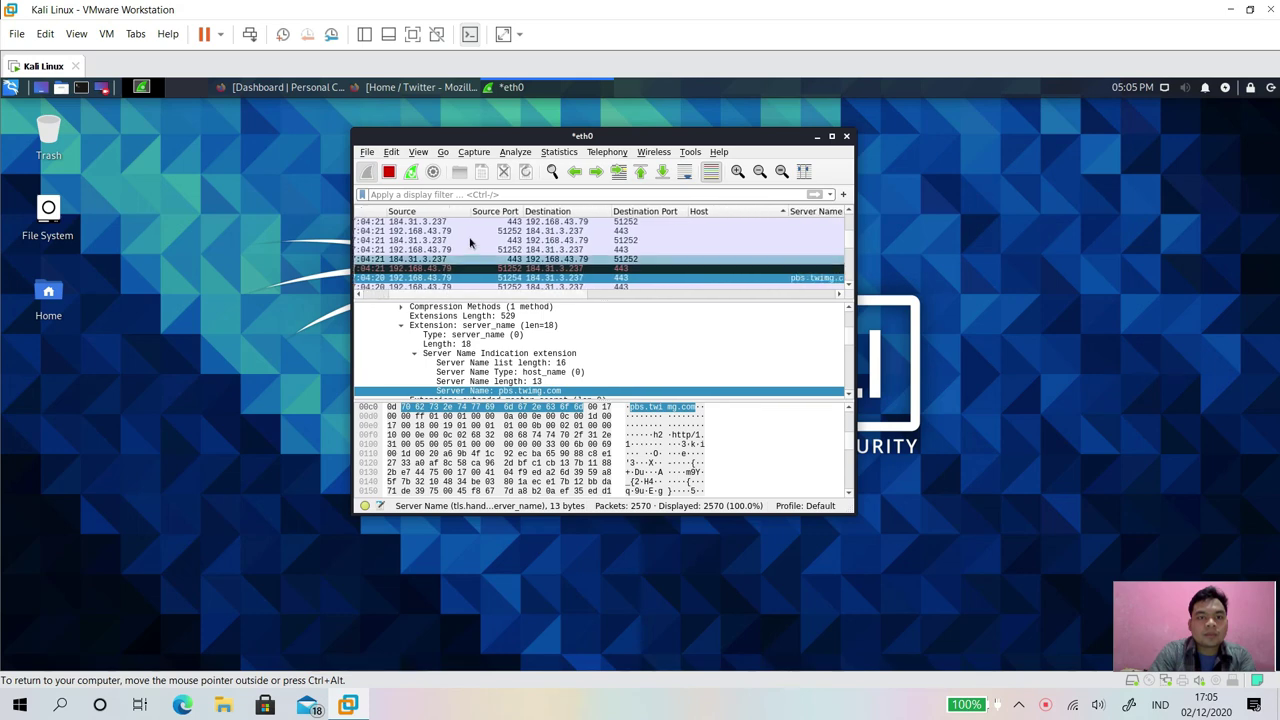
click(497, 211)
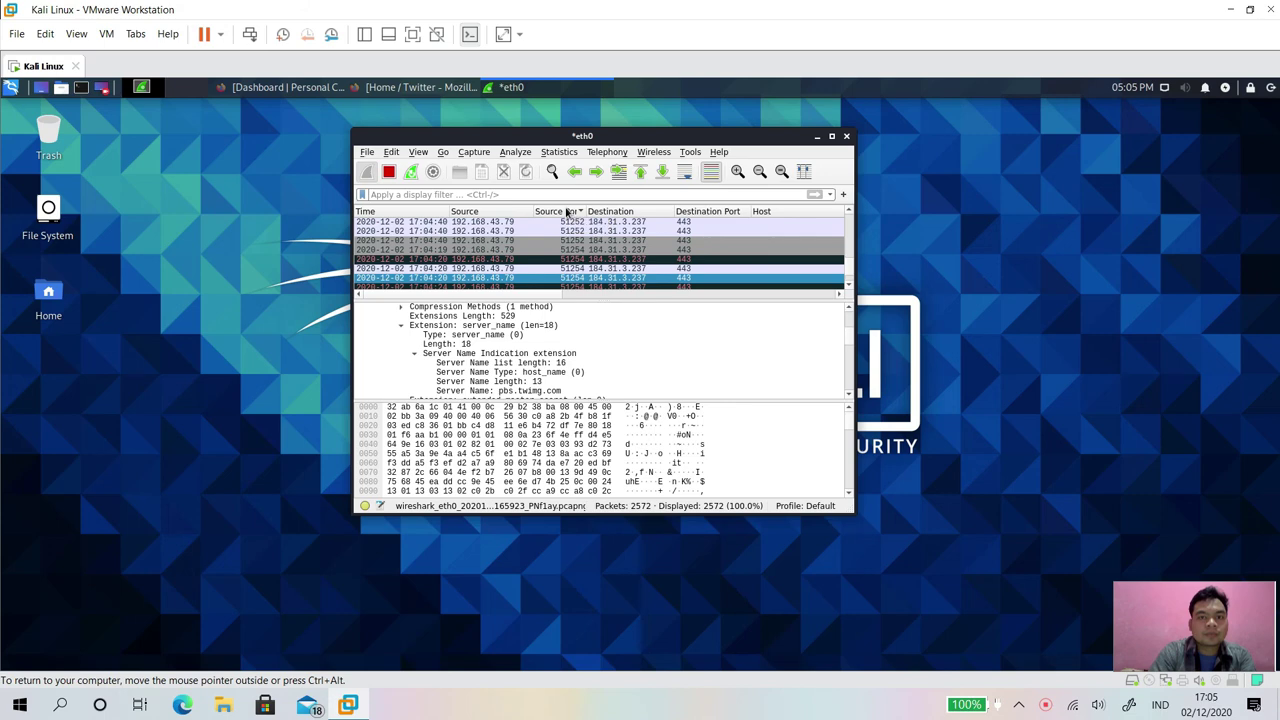
click(566, 211)
right_click(568, 215)
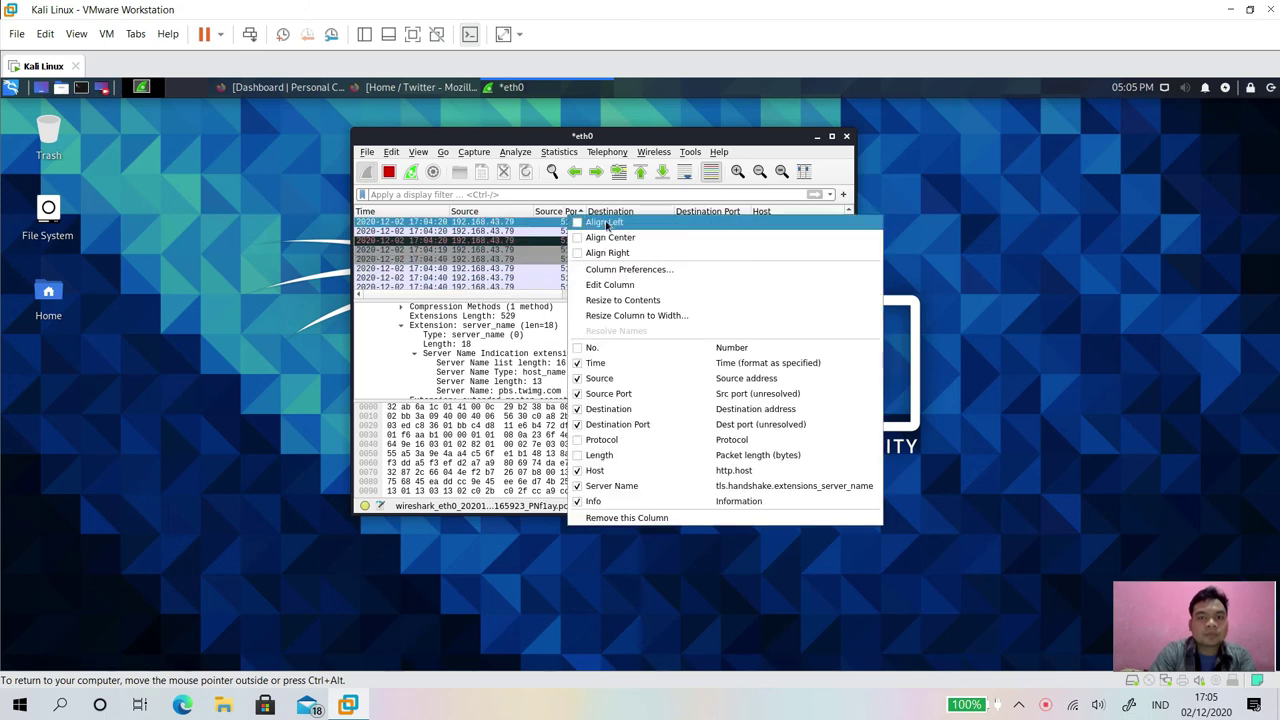
click(603, 224)
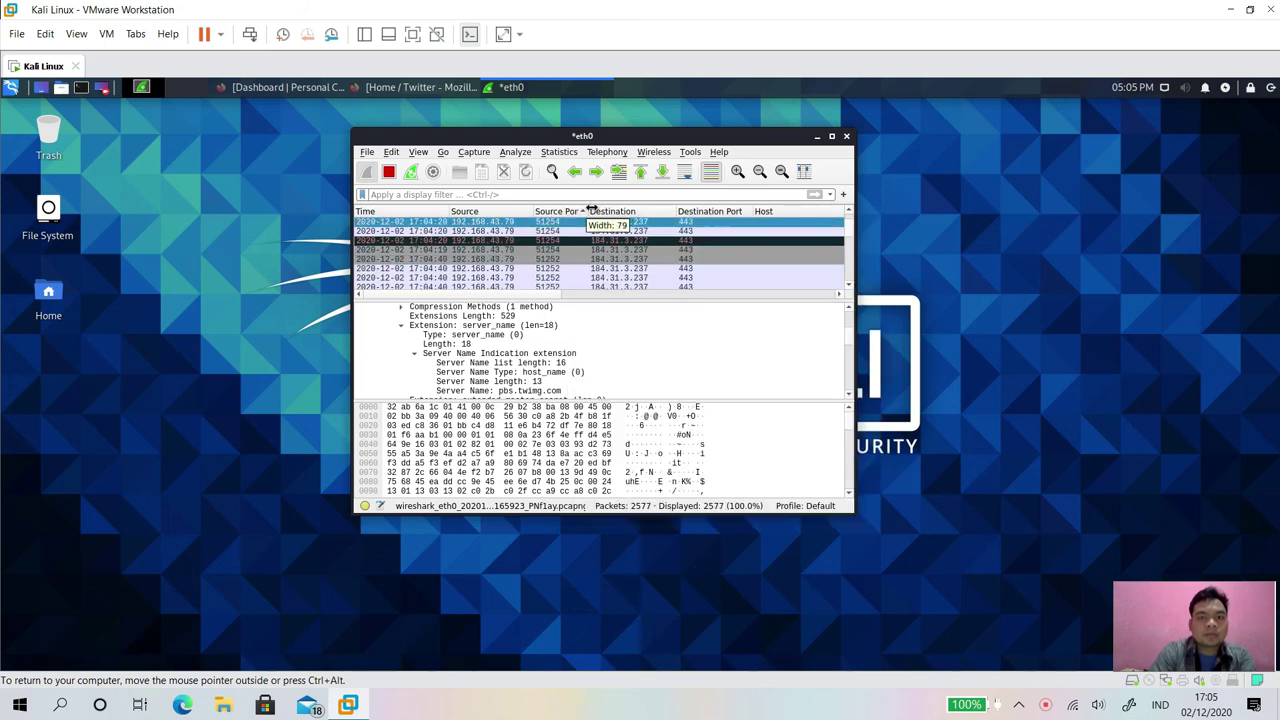
- Widen the Source Port and Time columns slightly and narrow the Destination Port column of the packet list
drag(584, 206, 596, 206)
scroll(531, 294, right, 1)
drag(434, 208, 441, 208)
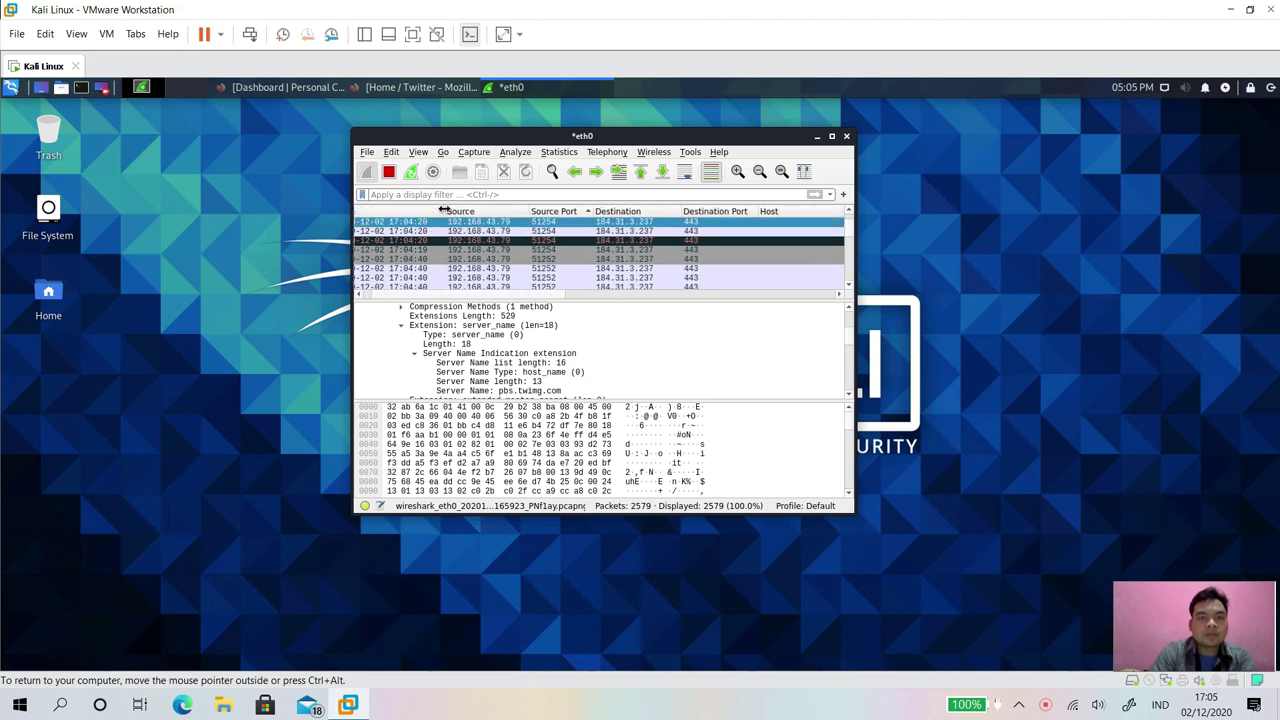
drag(546, 294, 603, 300)
drag(620, 211, 609, 212)
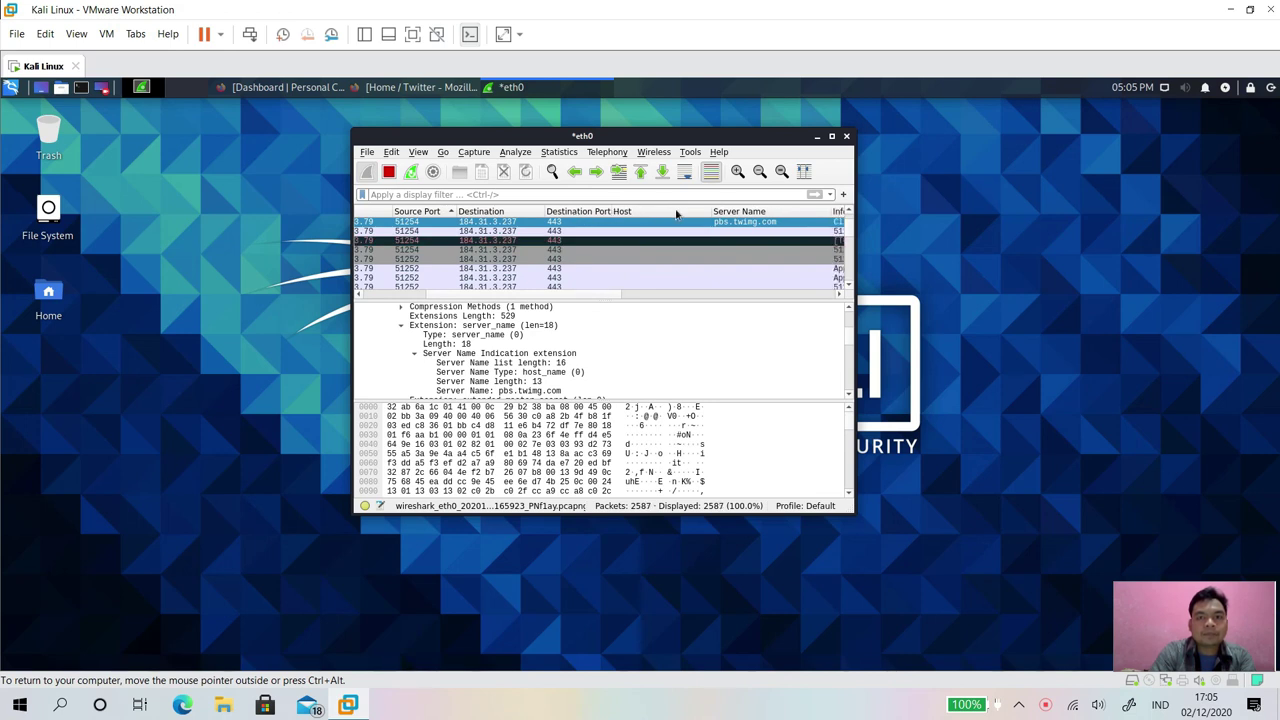
- Sort the packet list by the Host column, reverse its sort order and review the columns across the list
click(683, 214)
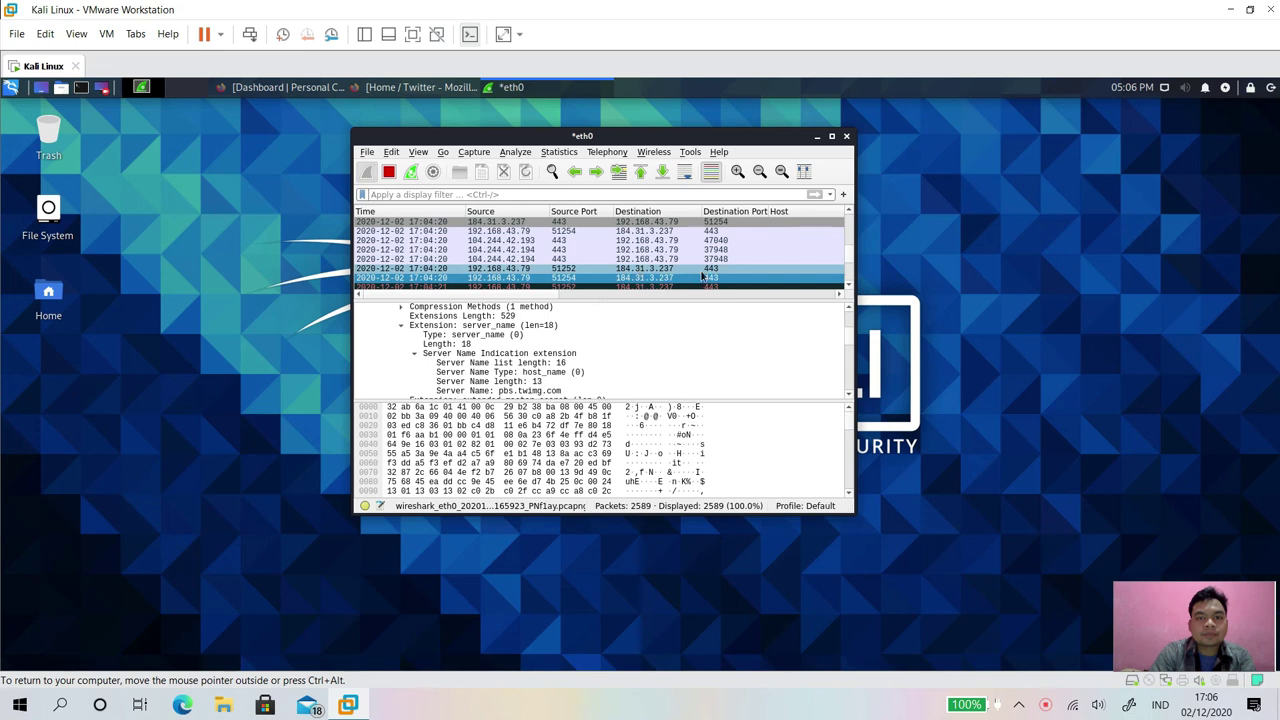
drag(500, 294, 643, 298)
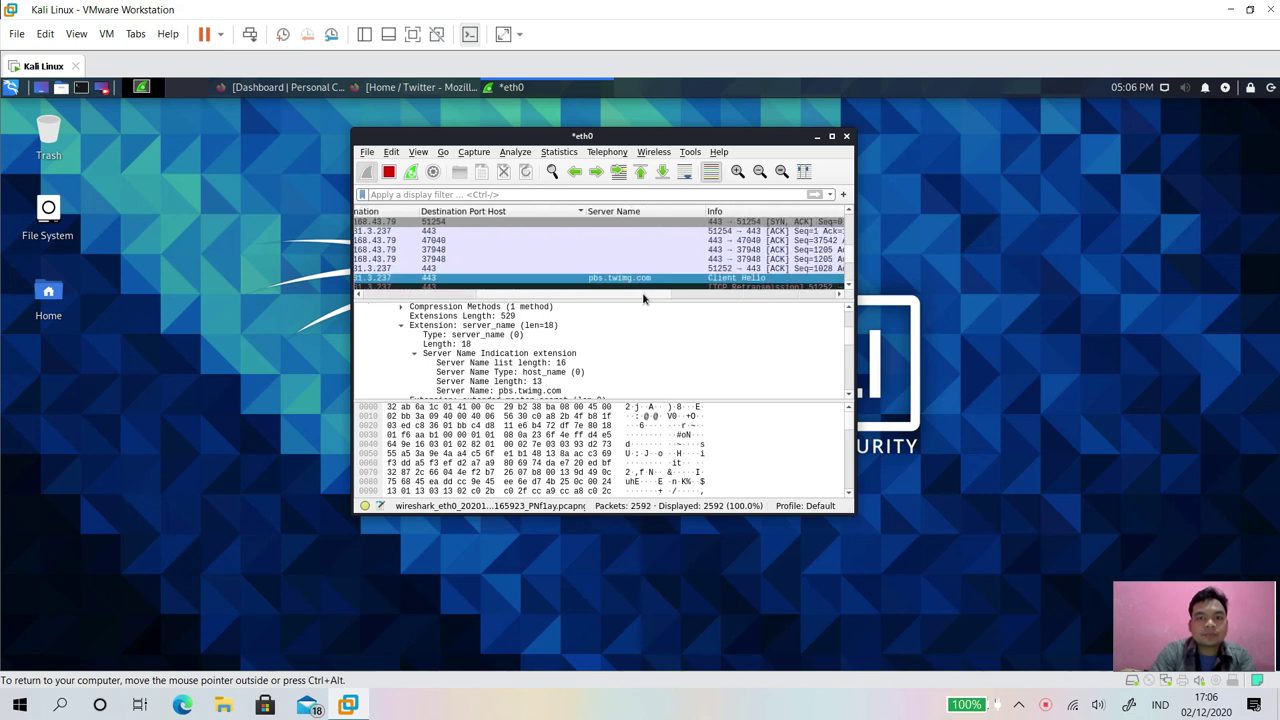
click(582, 211)
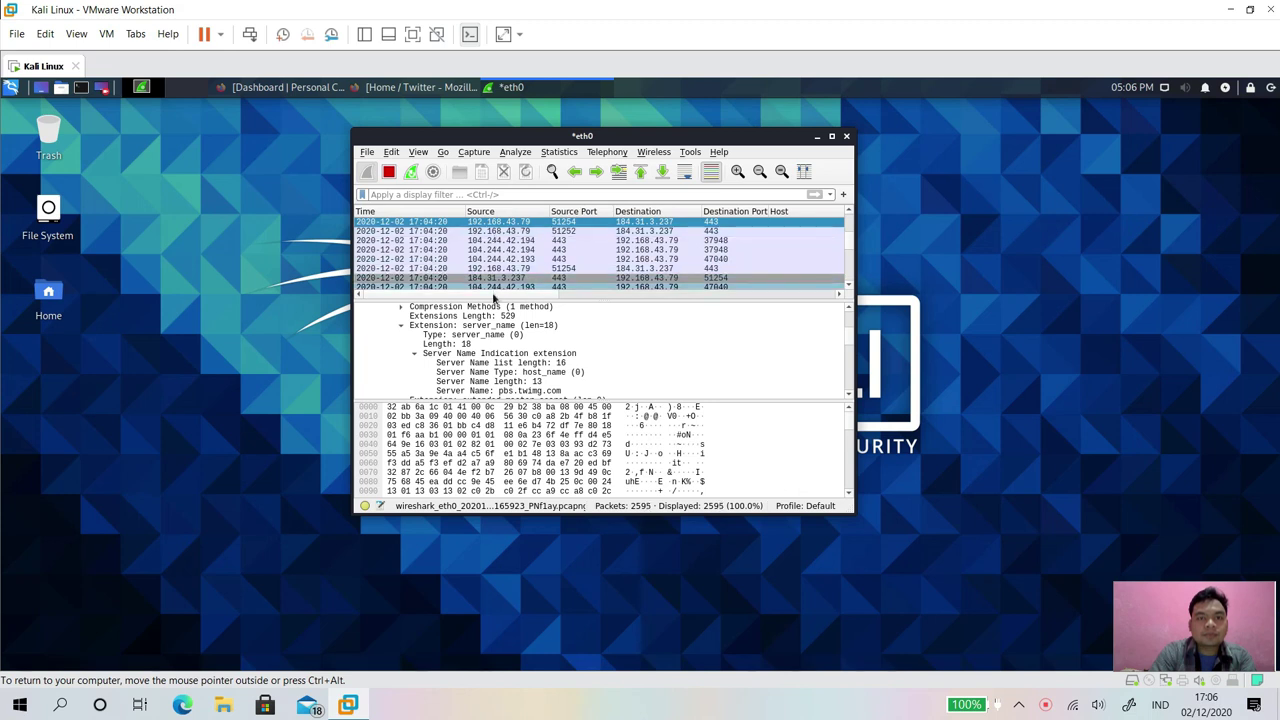
scroll(582, 213, right, 5)
drag(660, 296, 462, 296)
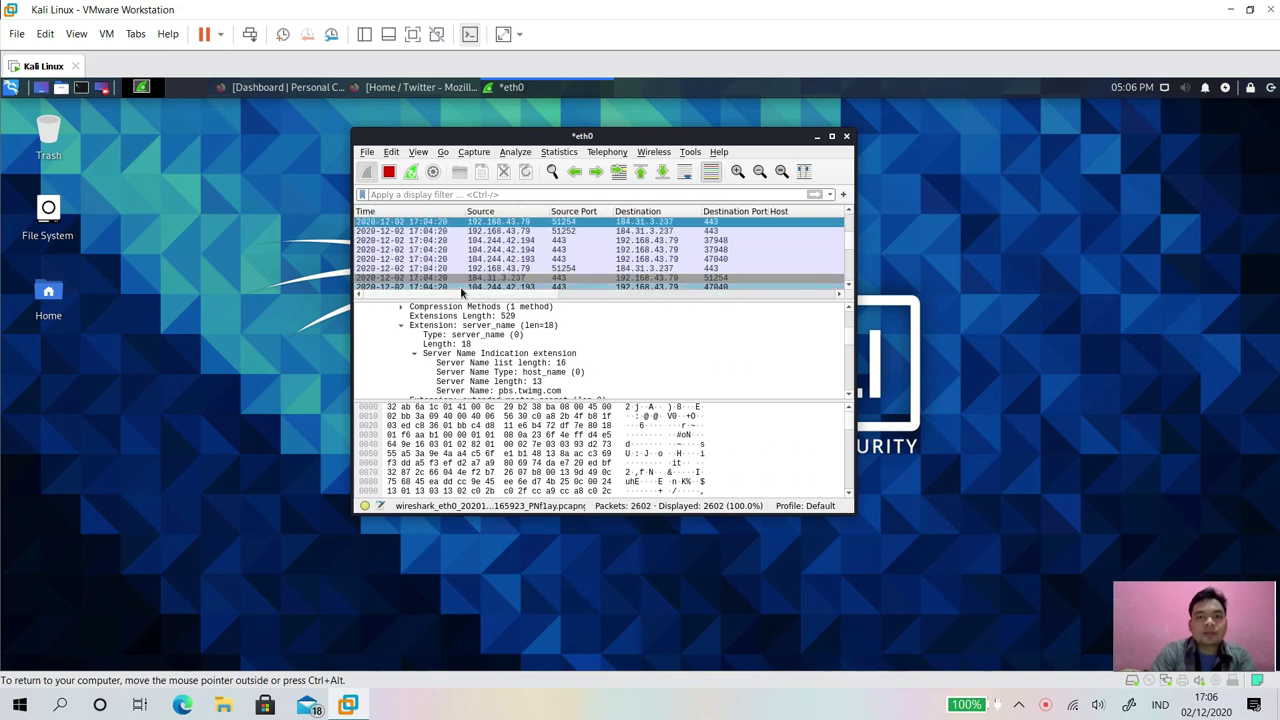
drag(609, 137, 700, 140)
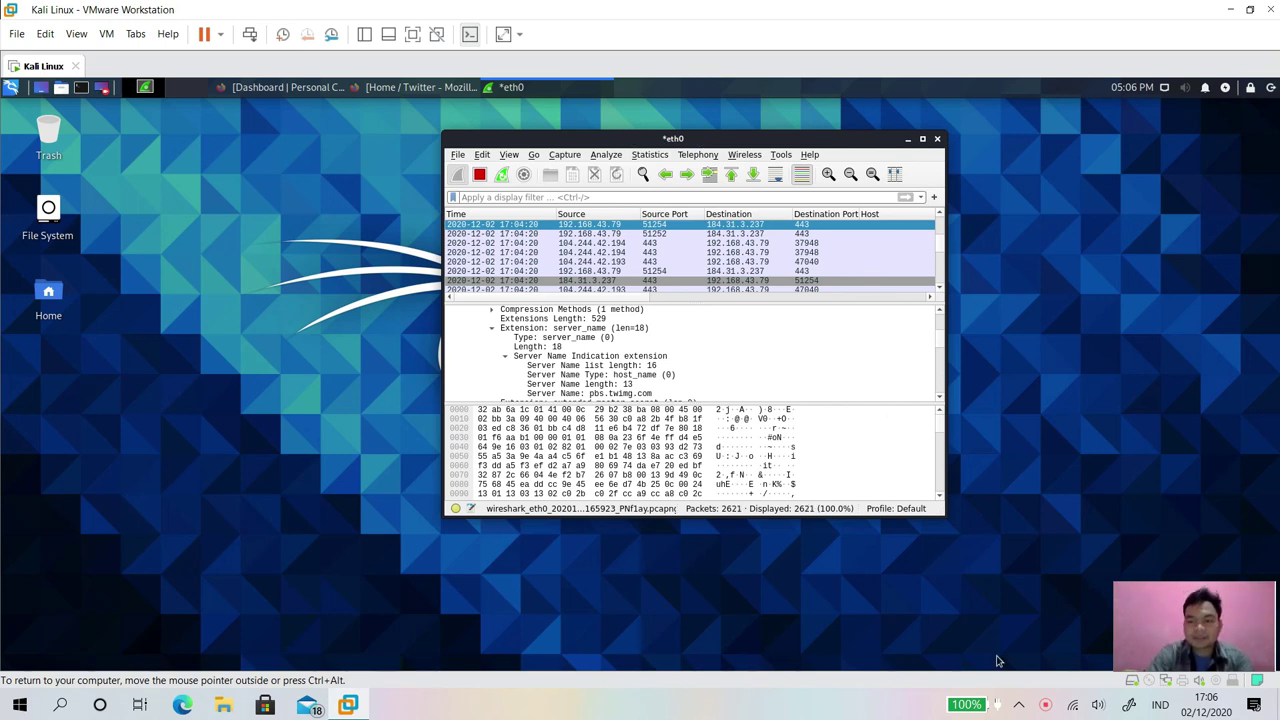
right_click(1044, 705)
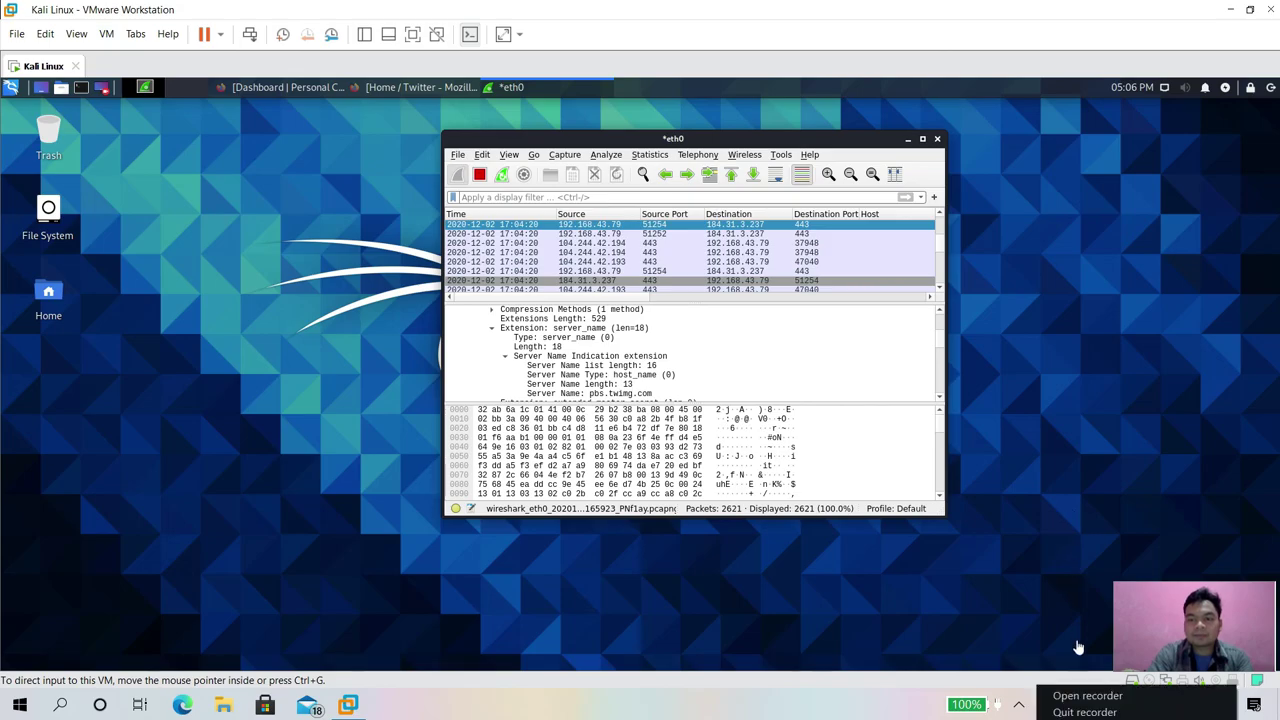